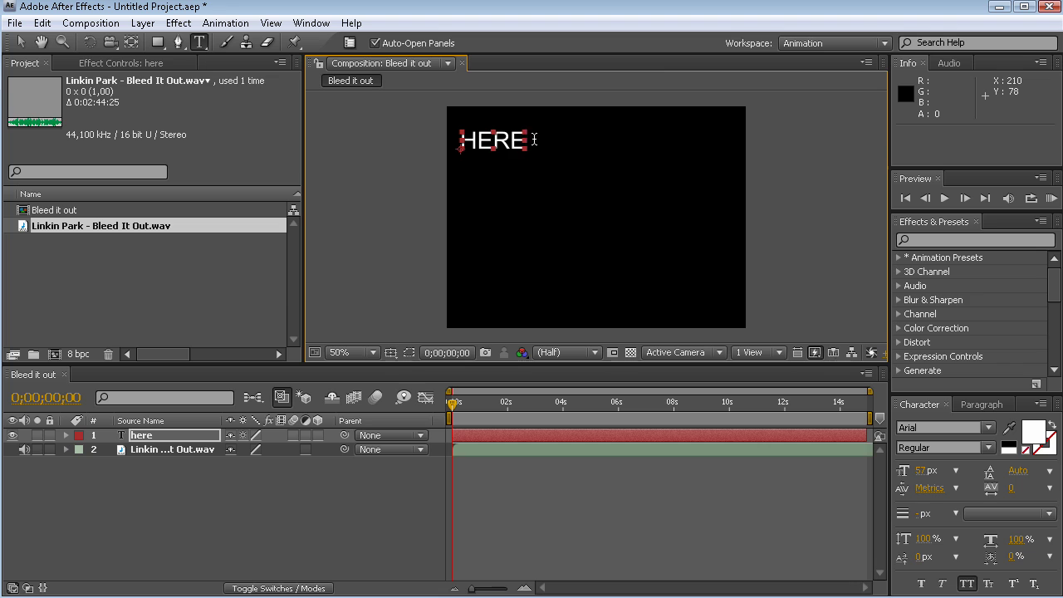
Step: Add separate text layers WE, GO and FOR in a row to the right of HERE in the composition
{"action": "left_click", "coordinate": [549, 144]}
{"action": "type", "text": "WE"}
{"action": "key", "text": "KP_Enter"}
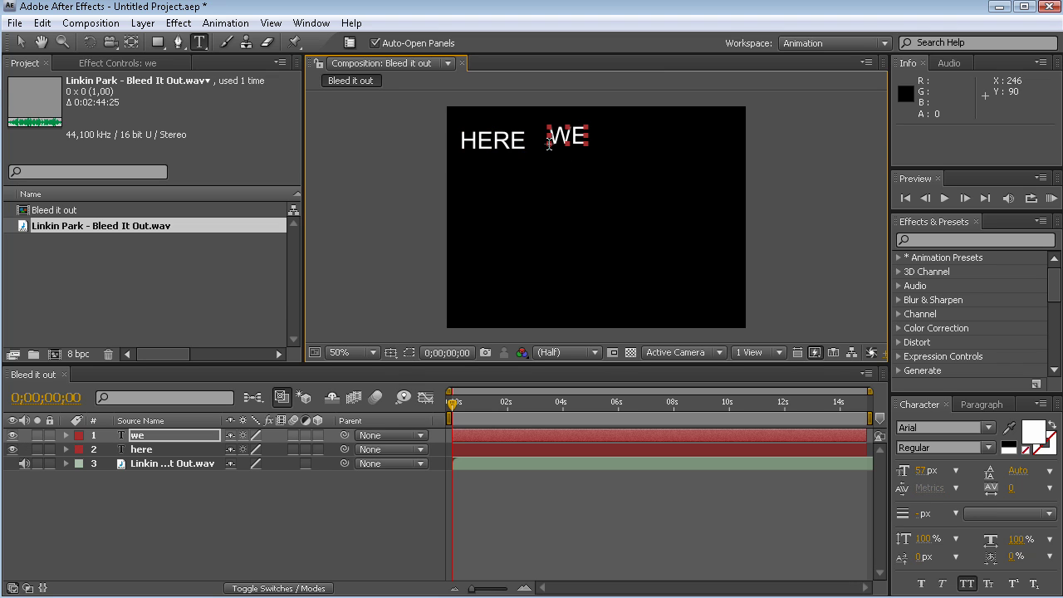
{"action": "left_click", "coordinate": [605, 138]}
{"action": "type", "text": "GO"}
{"action": "key", "text": "KP_Enter"}
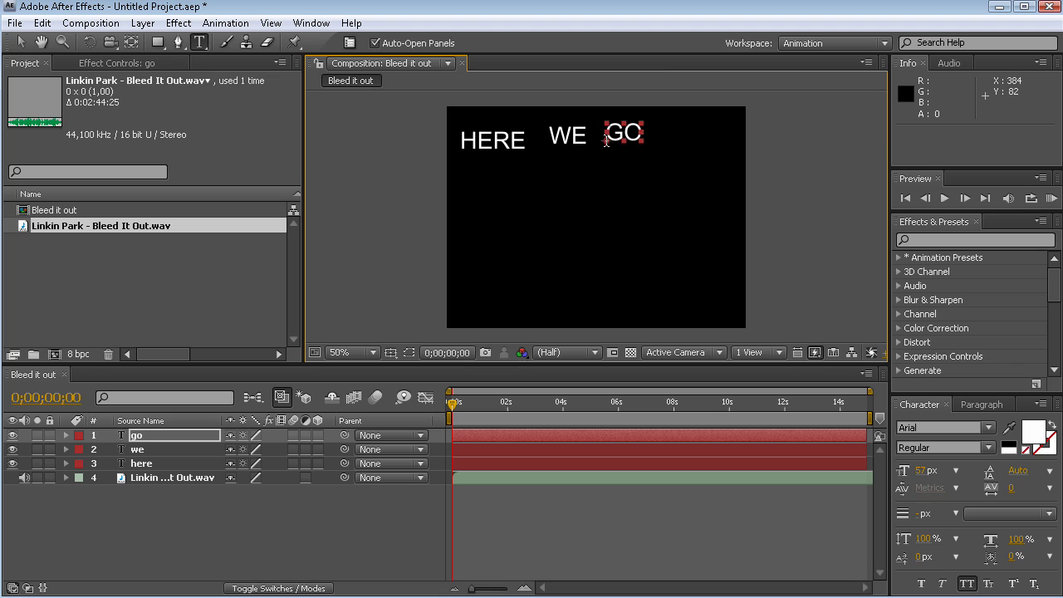
{"action": "left_click", "coordinate": [660, 145]}
{"action": "type", "text": "FOR"}
{"action": "key", "text": "KP_Enter"}
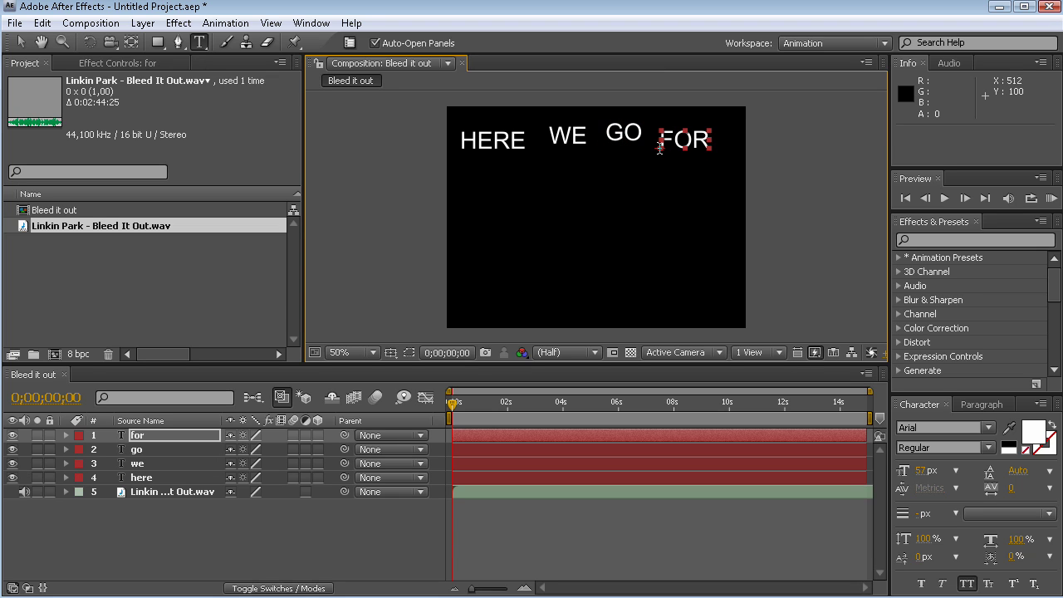
Step: Add separate text layers THE and HUNDREDTH on a second line, and TIME on a third line
{"action": "left_click", "coordinate": [477, 179]}
{"action": "type", "text": "THE"}
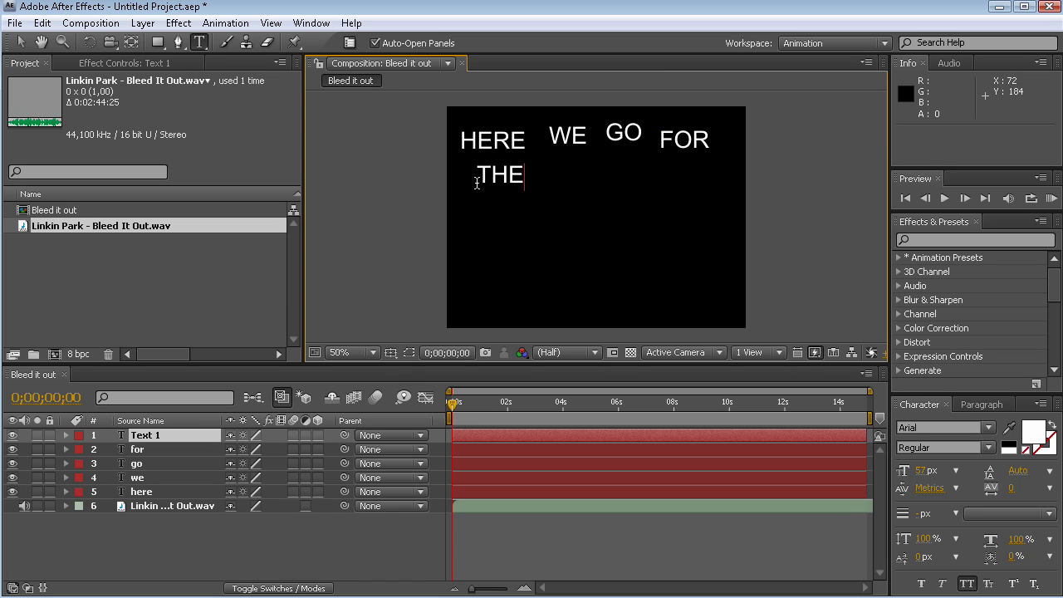
{"action": "key", "text": "KP_Enter"}
{"action": "left_click", "coordinate": [551, 181]}
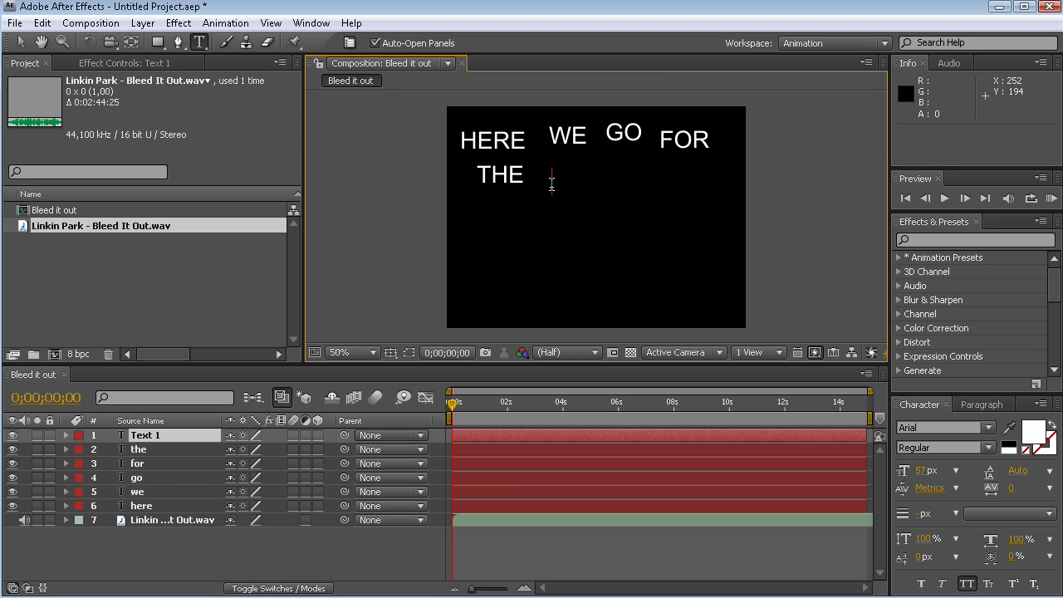
{"action": "type", "text": "HUNDREDTH"}
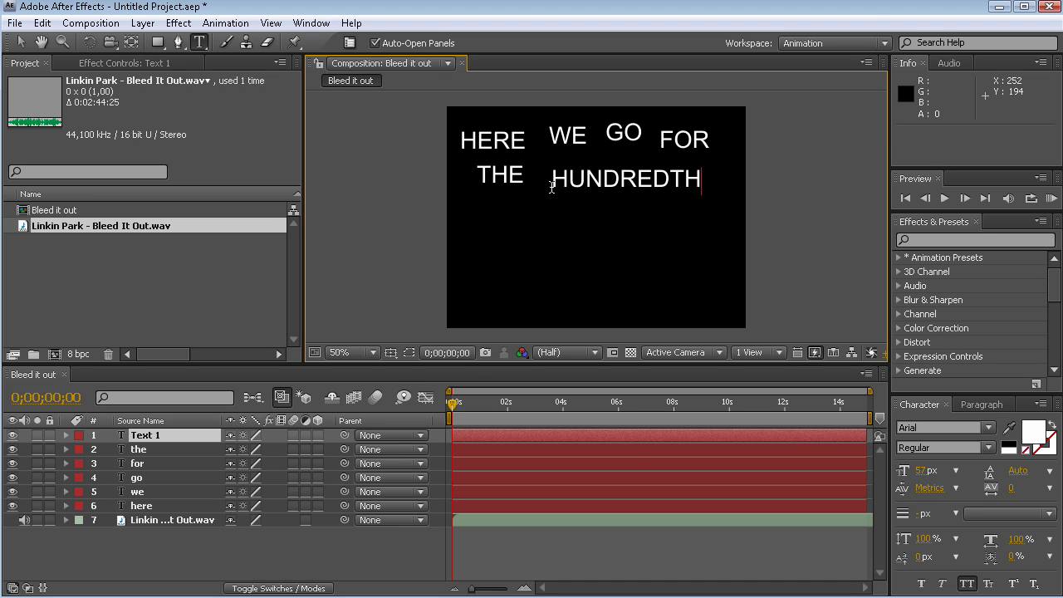
{"action": "key", "text": "KP_Enter"}
{"action": "left_click", "coordinate": [490, 224]}
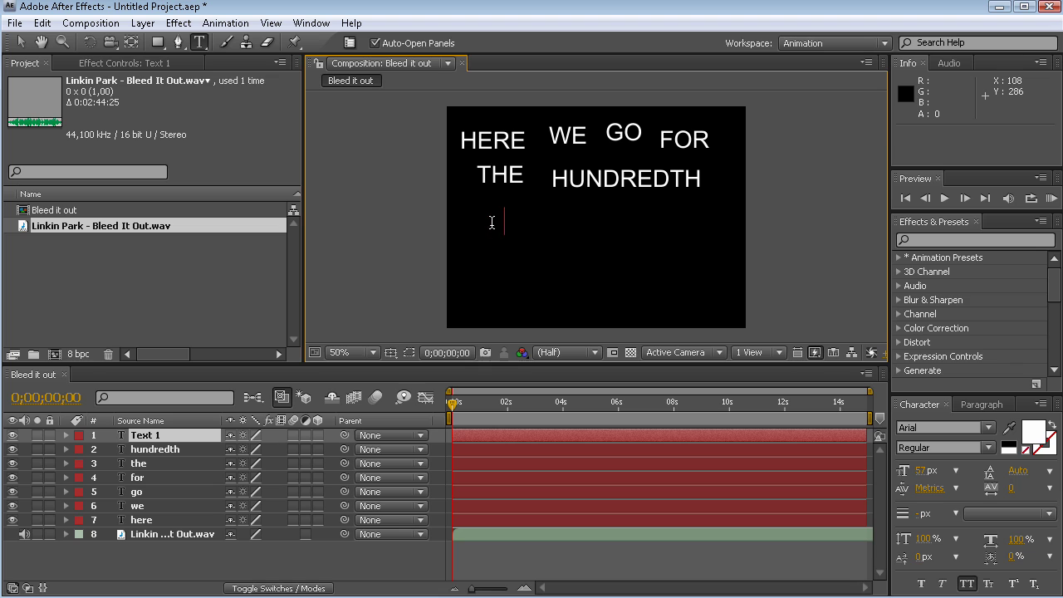
{"action": "type", "text": "TIME"}
{"action": "key", "text": "KP_Enter"}
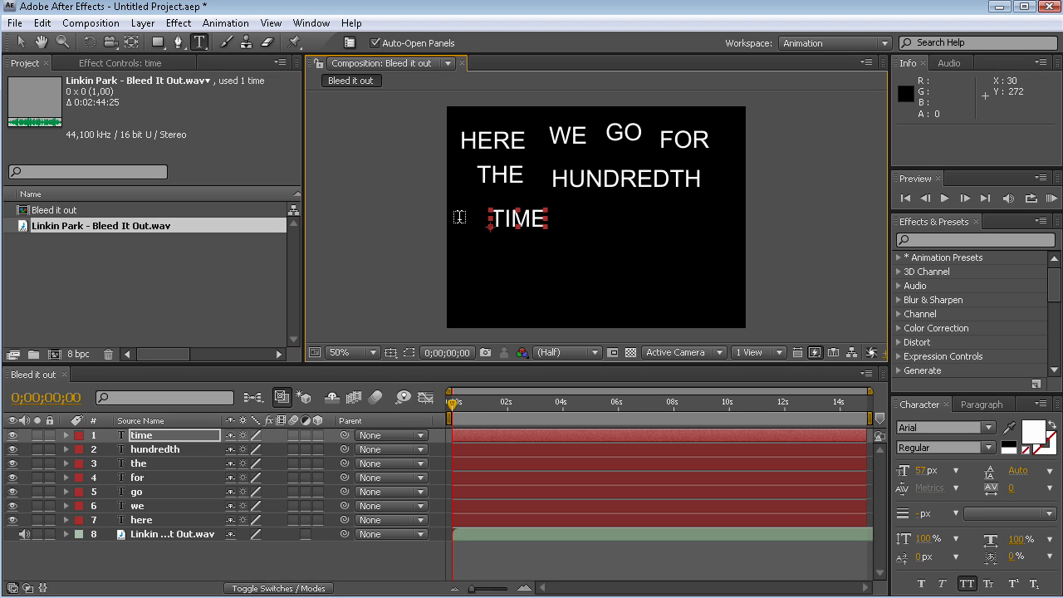
Step: Show the audio waveform of the Linkin Park song layer and enlarge the timeline area to make room for it
{"action": "left_click", "coordinate": [164, 536]}
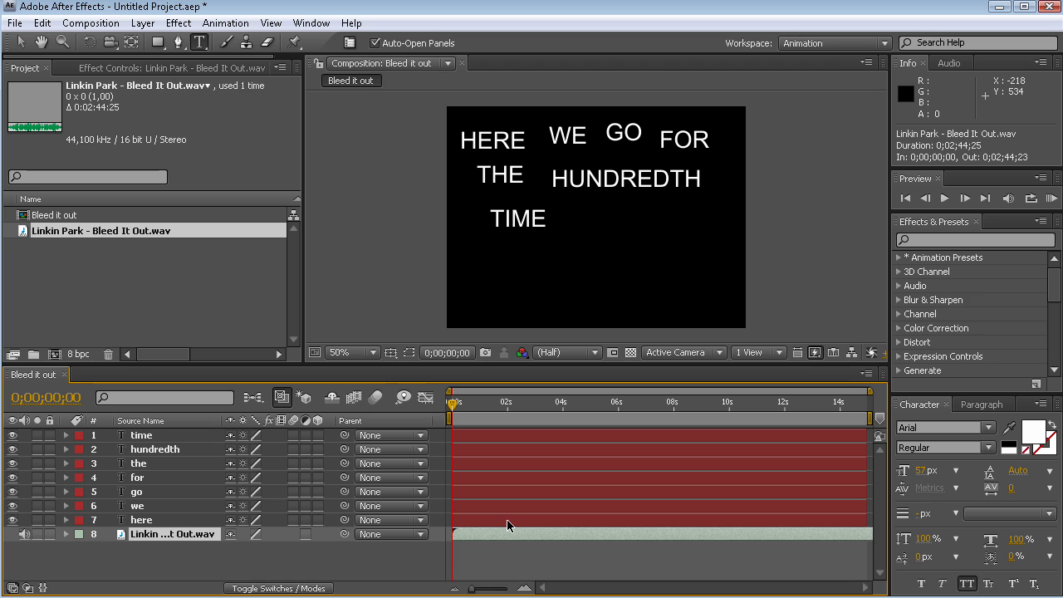
{"action": "key", "text": "l"}
{"action": "key", "text": "l"}
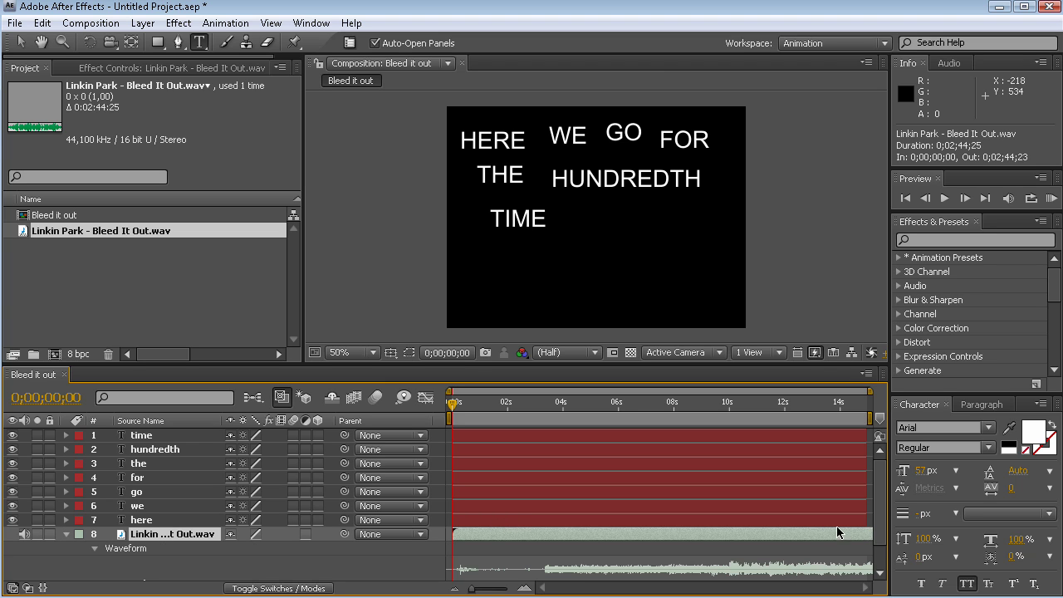
{"action": "scroll", "coordinate": [880, 528], "scroll_direction": "down", "scroll_amount": 2}
{"action": "left_click_drag", "start_coordinate": [765, 363], "coordinate": [765, 329]}
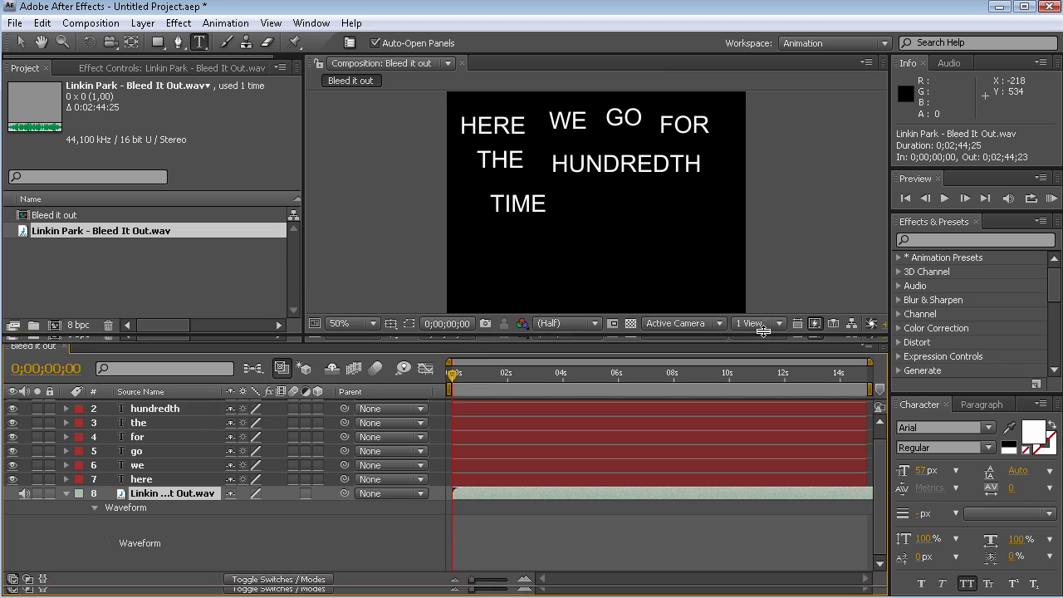
Step: Trim all seven text layers so they start at 0;00;10;01, where the waveform gets louder
{"action": "left_click_drag", "start_coordinate": [452, 373], "coordinate": [729, 385]}
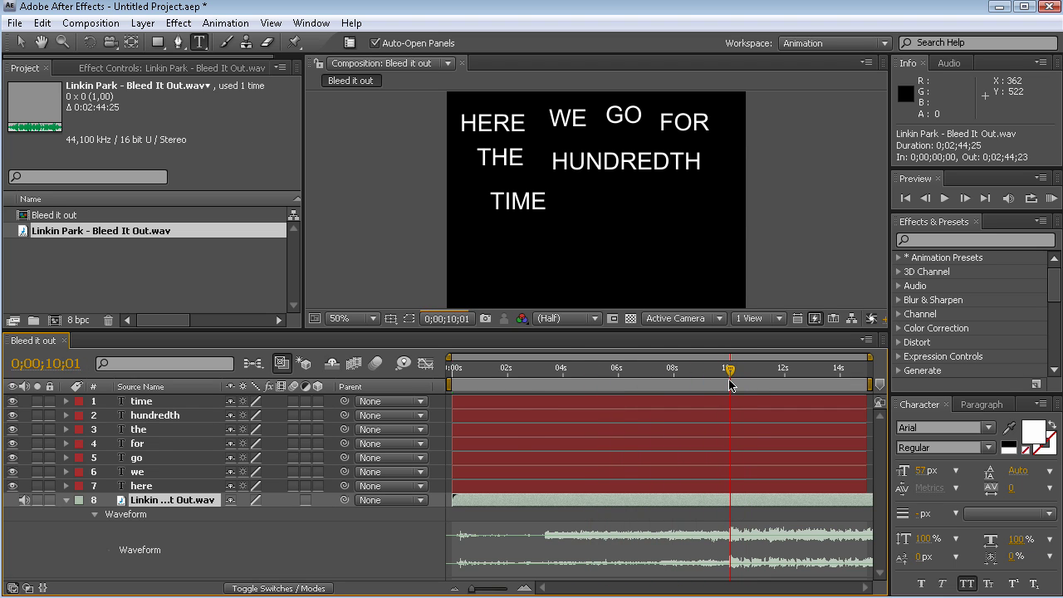
{"action": "left_click", "coordinate": [142, 488]}
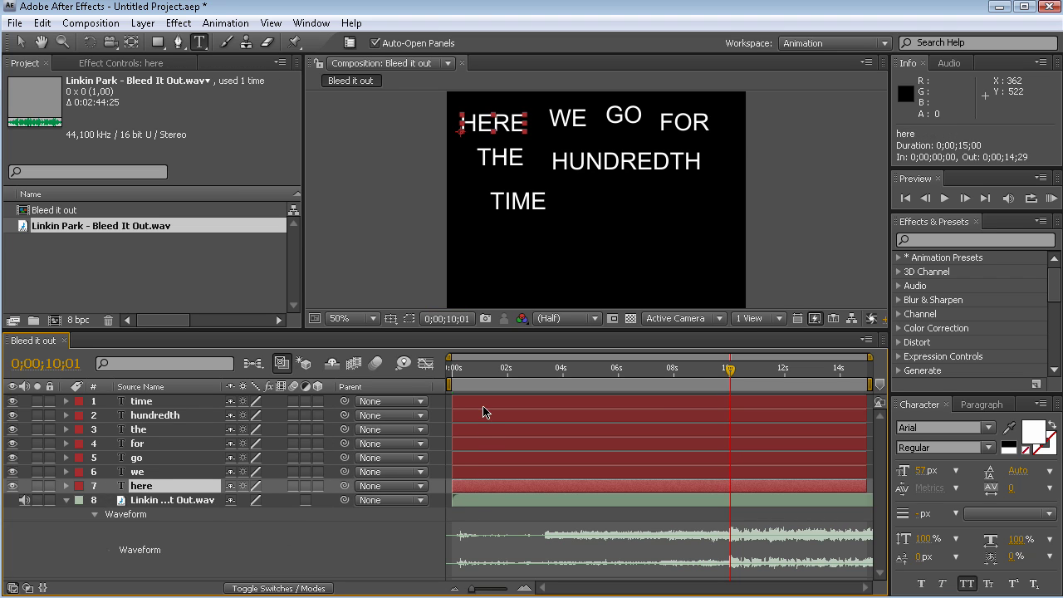
{"action": "key", "text": "ctrl+a"}
{"action": "left_click_drag", "start_coordinate": [455, 488], "coordinate": [727, 486]}
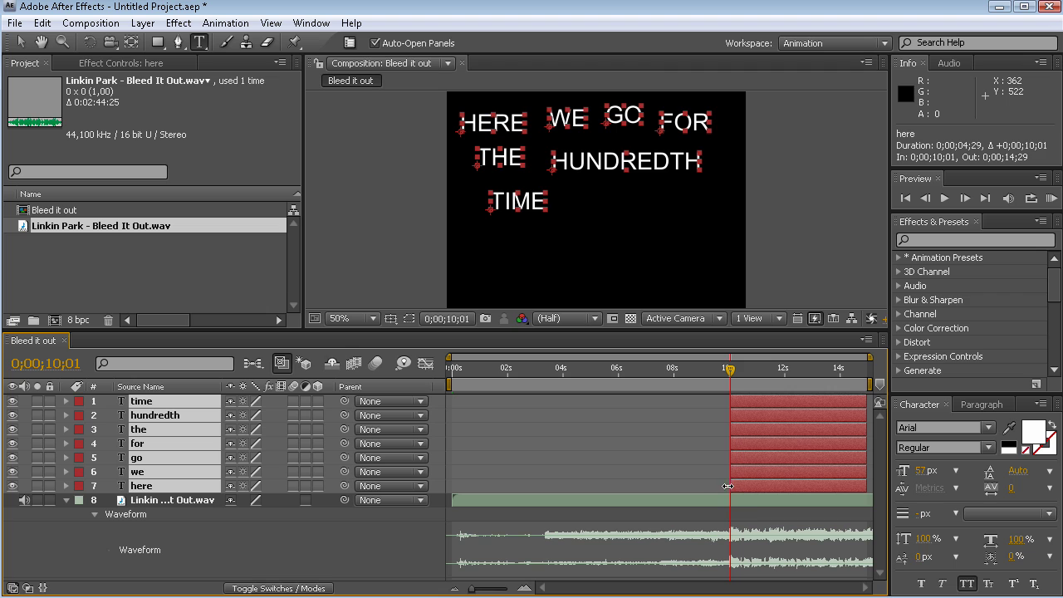
{"action": "left_click", "coordinate": [714, 477]}
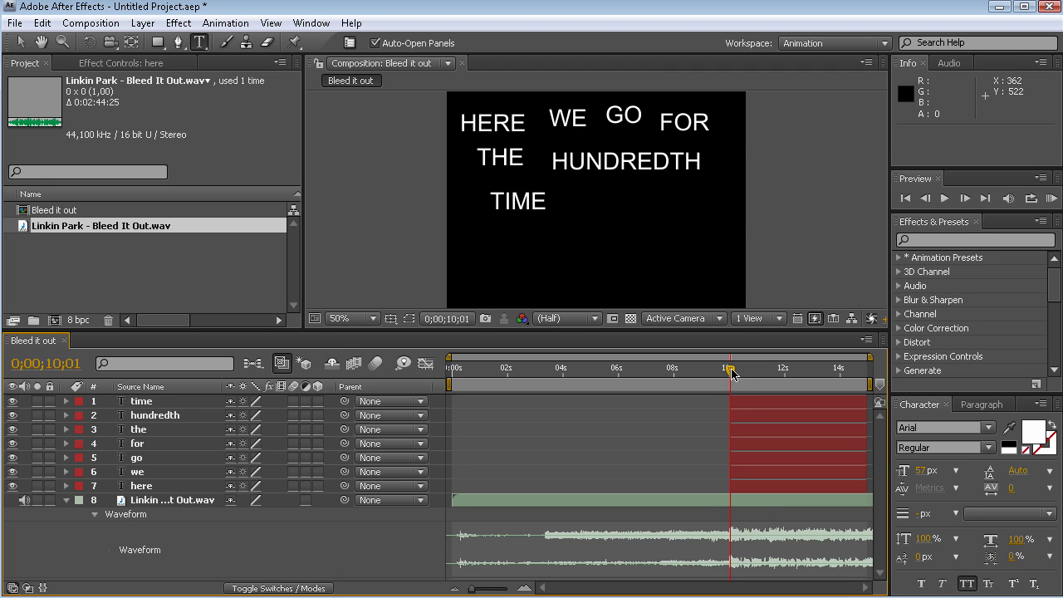
Step: Trim the "we" text layer so it starts at 0;00;10;12
{"action": "left_click_drag", "start_coordinate": [483, 591], "coordinate": [492, 591]}
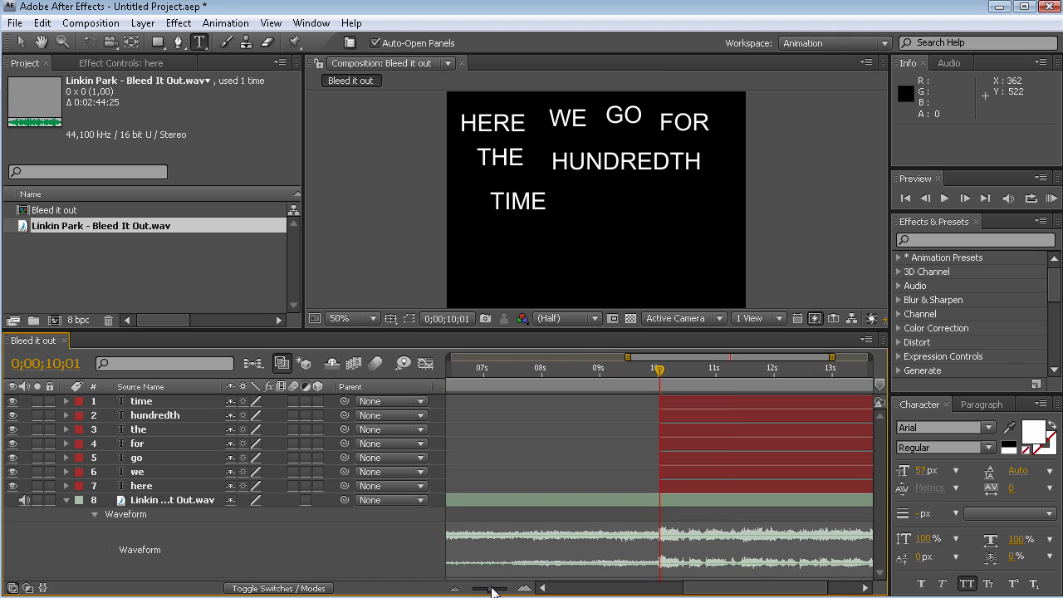
{"action": "left_click_drag", "start_coordinate": [661, 372], "coordinate": [683, 373]}
{"action": "left_click_drag", "start_coordinate": [660, 471], "coordinate": [675, 470]}
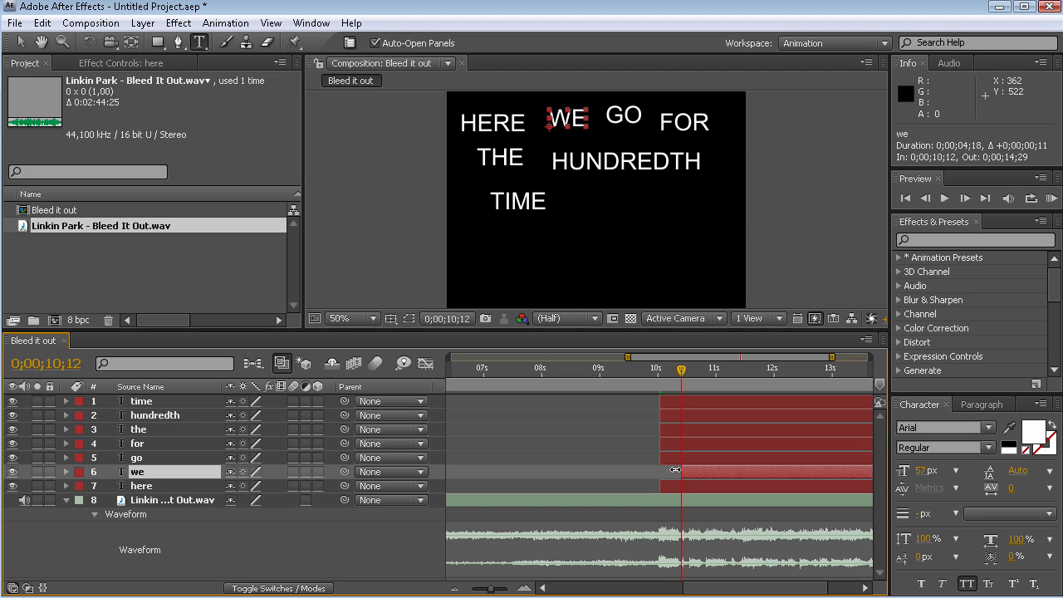
Step: Trim the "go" text layer so it starts at 0;00;10;16
{"action": "left_click_drag", "start_coordinate": [681, 374], "coordinate": [690, 374]}
{"action": "left_click", "coordinate": [665, 457], "text": "ctrl"}
{"action": "left_click_drag", "start_coordinate": [661, 457], "coordinate": [679, 456]}
{"action": "key", "text": "ctrl+z"}
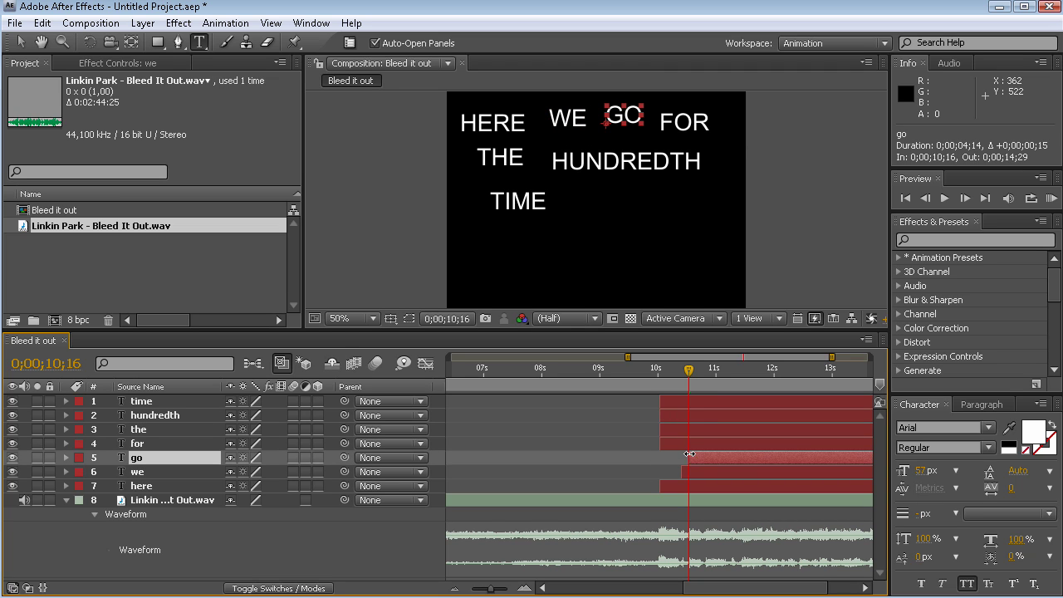
Step: Trim the "for" text layer to start at 0;00;10;25 and "the" to start at 0;00;10;27
{"action": "left_click_drag", "start_coordinate": [690, 374], "coordinate": [706, 373]}
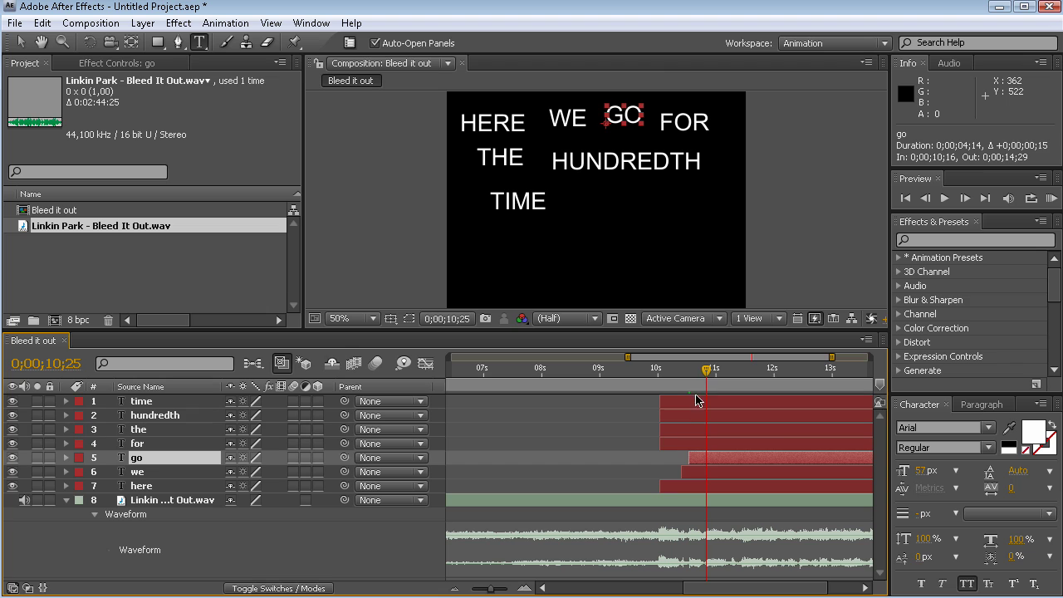
{"action": "left_click", "coordinate": [661, 443]}
{"action": "left_click_drag", "start_coordinate": [660, 443], "coordinate": [700, 441]}
{"action": "left_click_drag", "start_coordinate": [707, 372], "coordinate": [711, 374]}
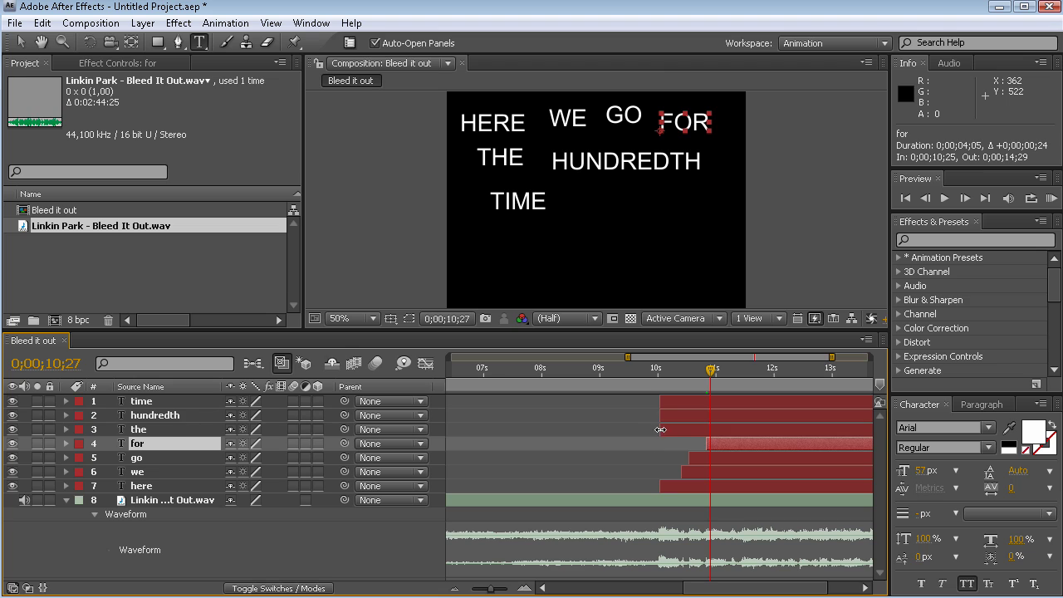
{"action": "left_click_drag", "start_coordinate": [661, 429], "coordinate": [709, 428]}
Step: Trim the "hundredth" text layer to start at 0;00;11;01 and "time" to start at 0;00;11;14
{"action": "left_click_drag", "start_coordinate": [708, 375], "coordinate": [719, 376]}
{"action": "left_click_drag", "start_coordinate": [658, 411], "coordinate": [745, 378]}
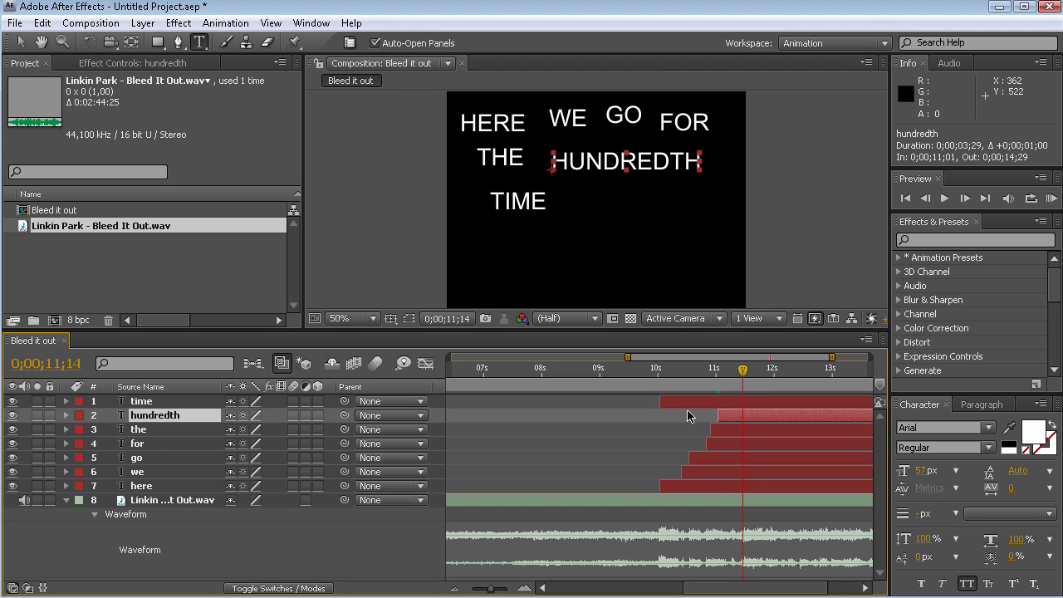
{"action": "left_click_drag", "start_coordinate": [664, 403], "coordinate": [769, 378]}
Step: Set the work area around the lyric line, ending at 0;00;11;27, and play a RAM preview of it
{"action": "key", "text": "b"}
{"action": "key", "text": "n"}
{"action": "left_click", "coordinate": [1053, 198]}
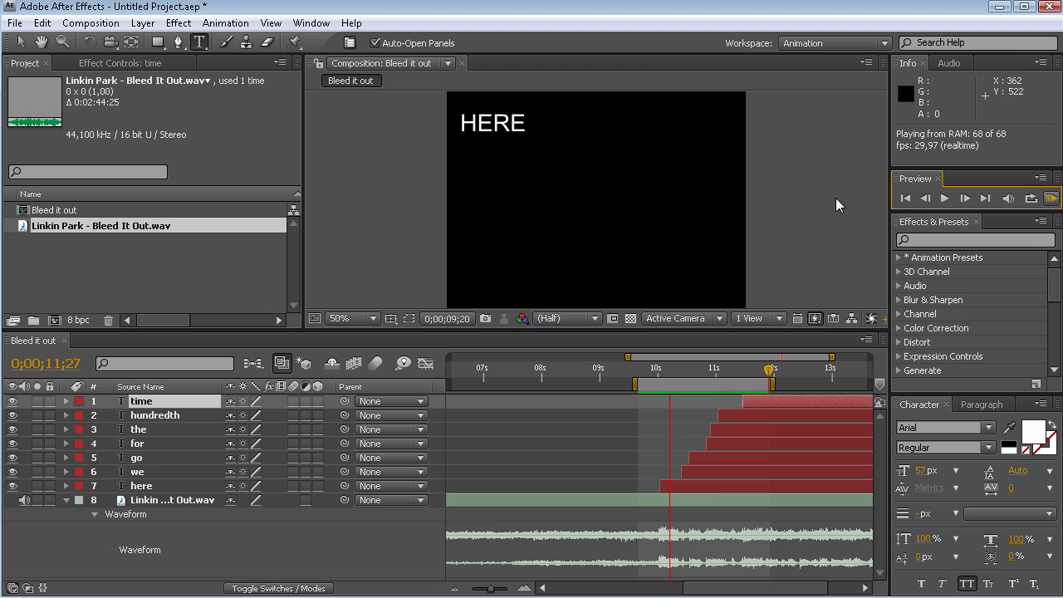
{"action": "key", "text": "space"}
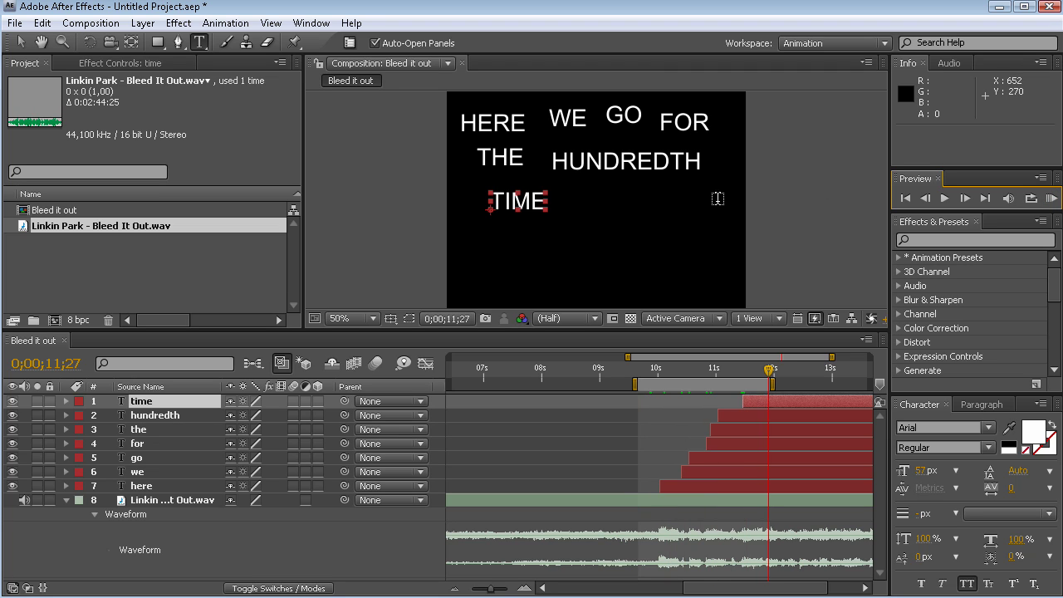
Step: Pre-compose the seven text layers into a new composition named 1, moving all attributes into it
{"action": "left_click", "coordinate": [150, 490]}
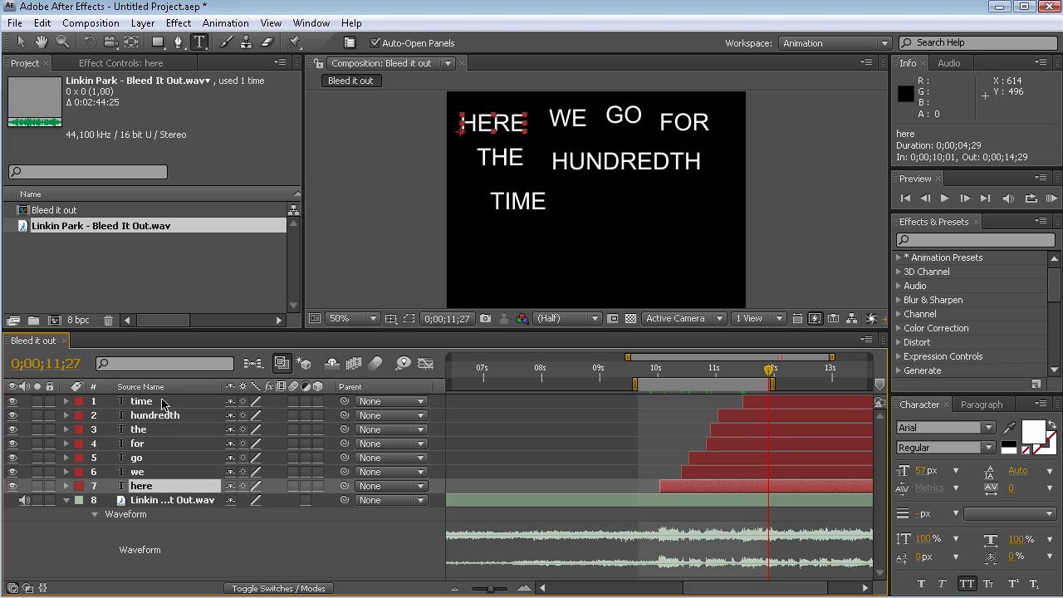
{"action": "left_click", "coordinate": [166, 405], "text": "shift"}
{"action": "key", "text": "ctrl+c"}
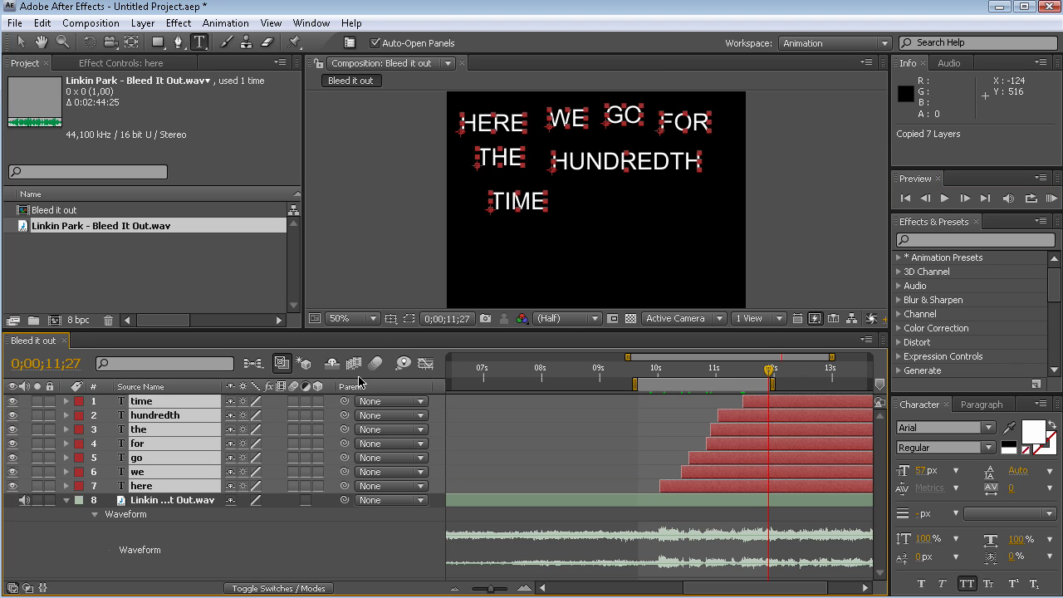
{"action": "key", "text": "ctrl+shift+c"}
{"action": "type", "text": "1"}
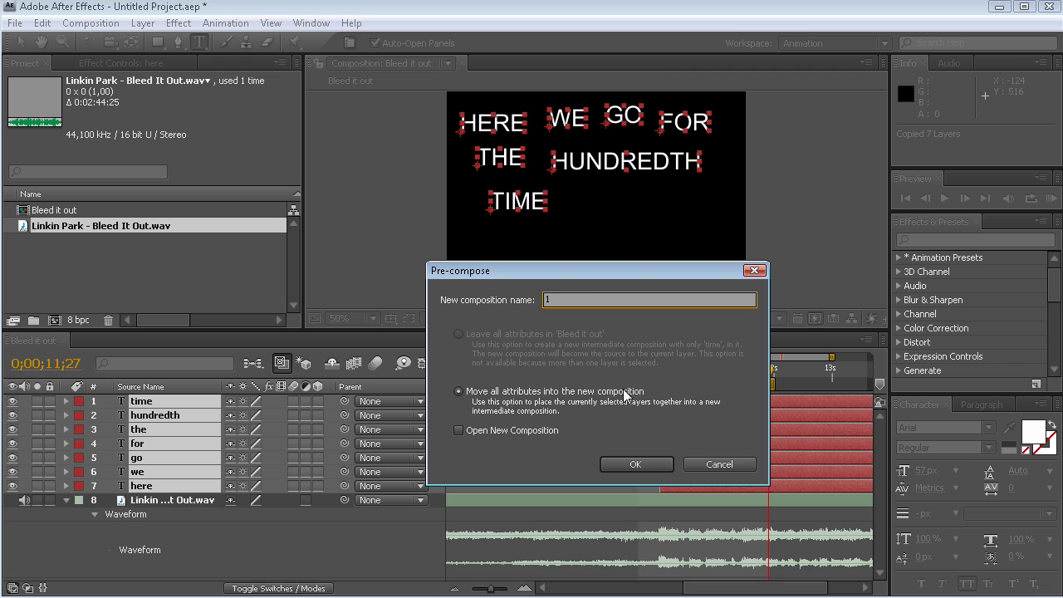
{"action": "left_click", "coordinate": [637, 465]}
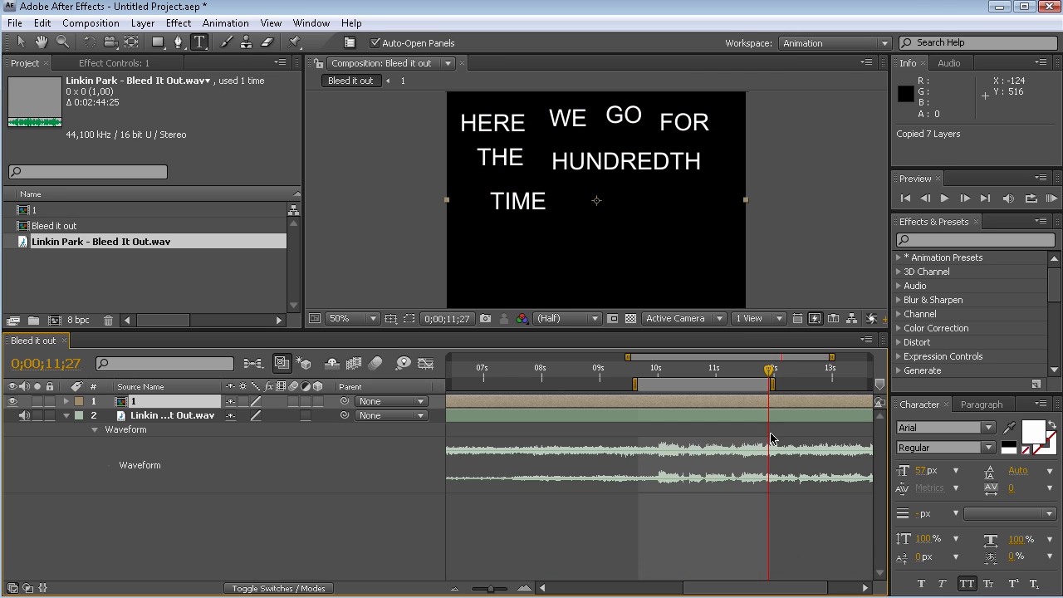
Step: Trim the pre-composed layer 1 so it ends at 0;00;11;29 and hide it
{"action": "mouse_move", "coordinate": [770, 373]}
{"action": "left_mouse_down"}
{"action": "mouse_move", "coordinate": [784, 372]}
{"action": "mouse_move", "coordinate": [772, 374]}
{"action": "left_mouse_up"}
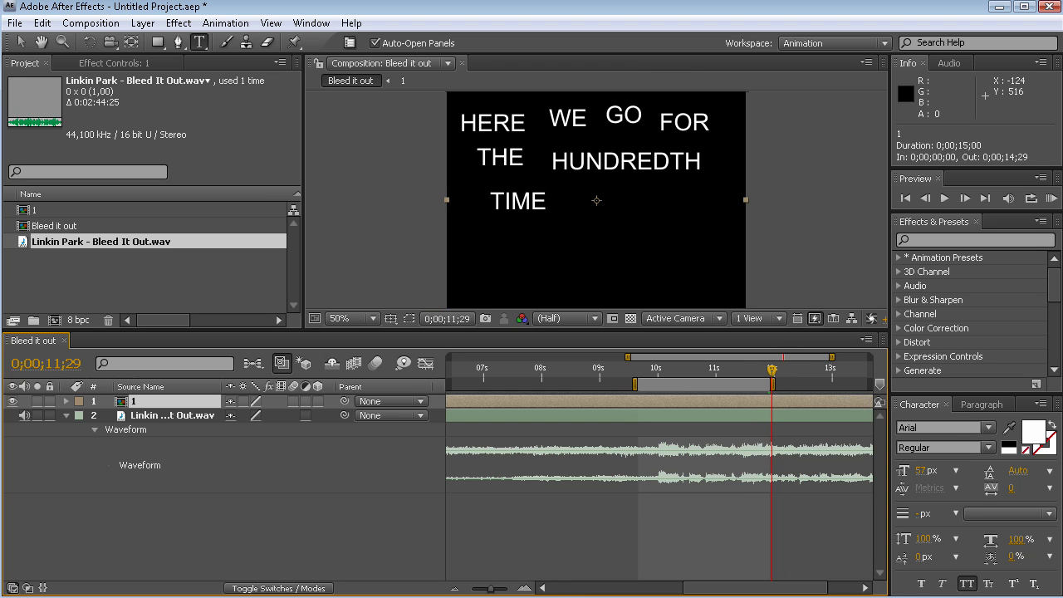
{"action": "left_click_drag", "start_coordinate": [490, 589], "coordinate": [471, 589]}
{"action": "left_click_drag", "start_coordinate": [864, 401], "coordinate": [783, 402]}
{"action": "left_click_drag", "start_coordinate": [480, 589], "coordinate": [491, 586]}
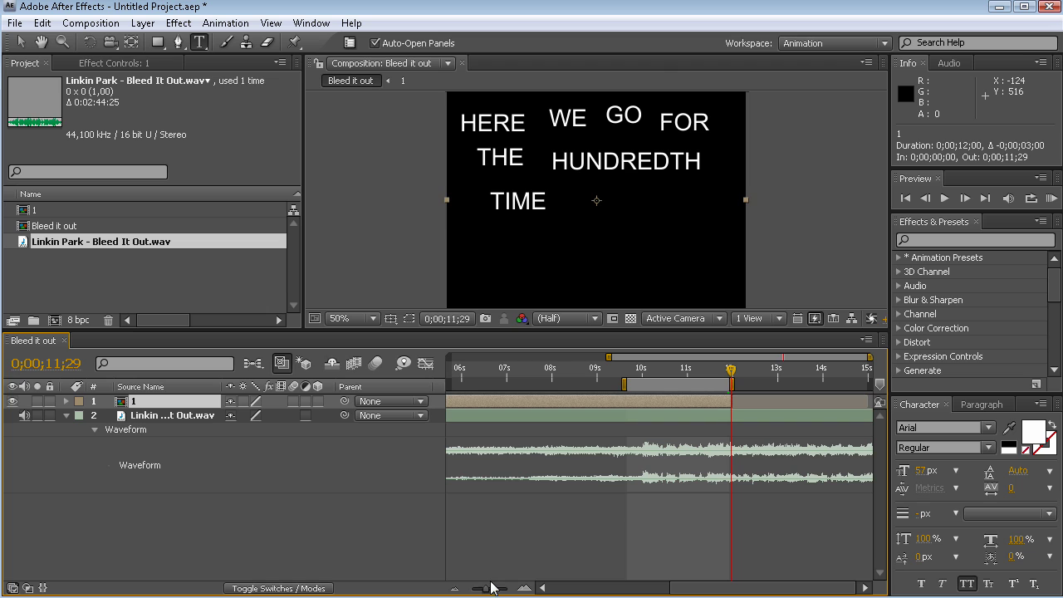
{"action": "left_click", "coordinate": [12, 401]}
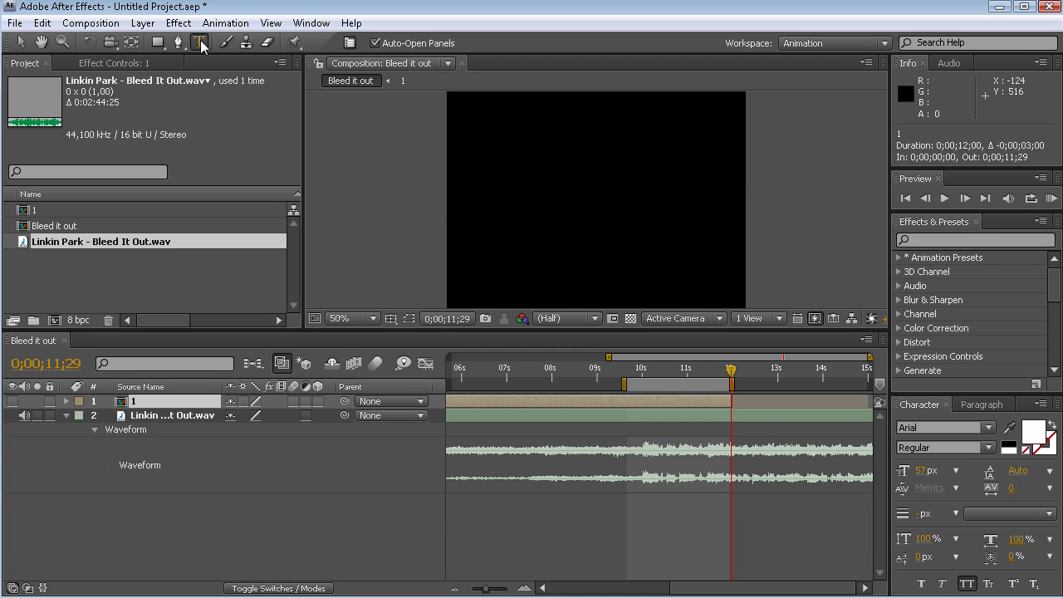
Step: Add two separate text layers reading "hand" and "grenade" side by side in the upper part of the frame
{"action": "left_click", "coordinate": [466, 137]}
{"action": "type", "text": "hand"}
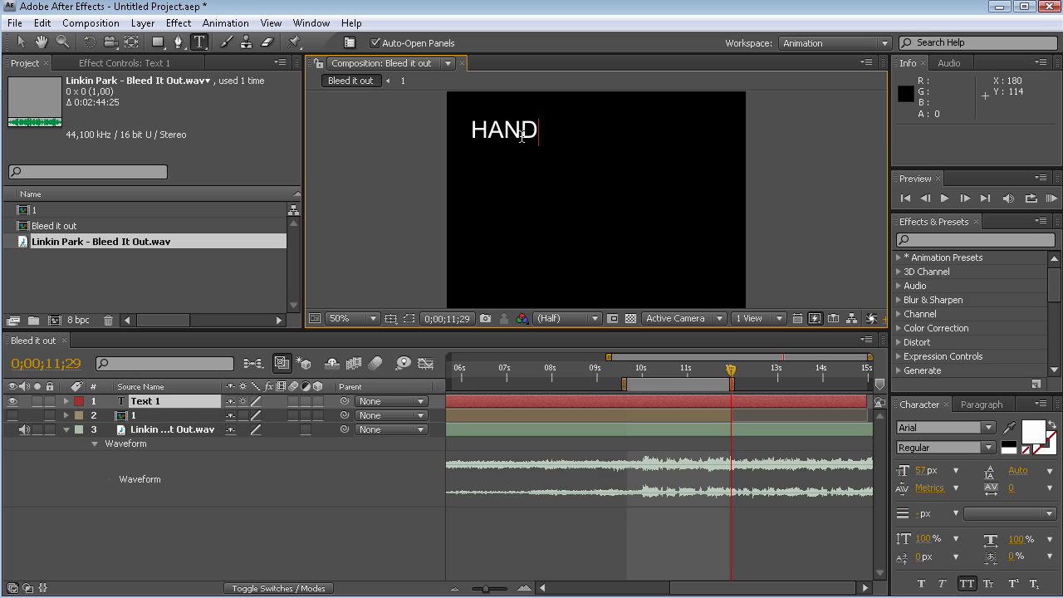
{"action": "key", "text": "KP_Enter"}
{"action": "left_click", "coordinate": [561, 137]}
{"action": "type", "text": "grenad"}
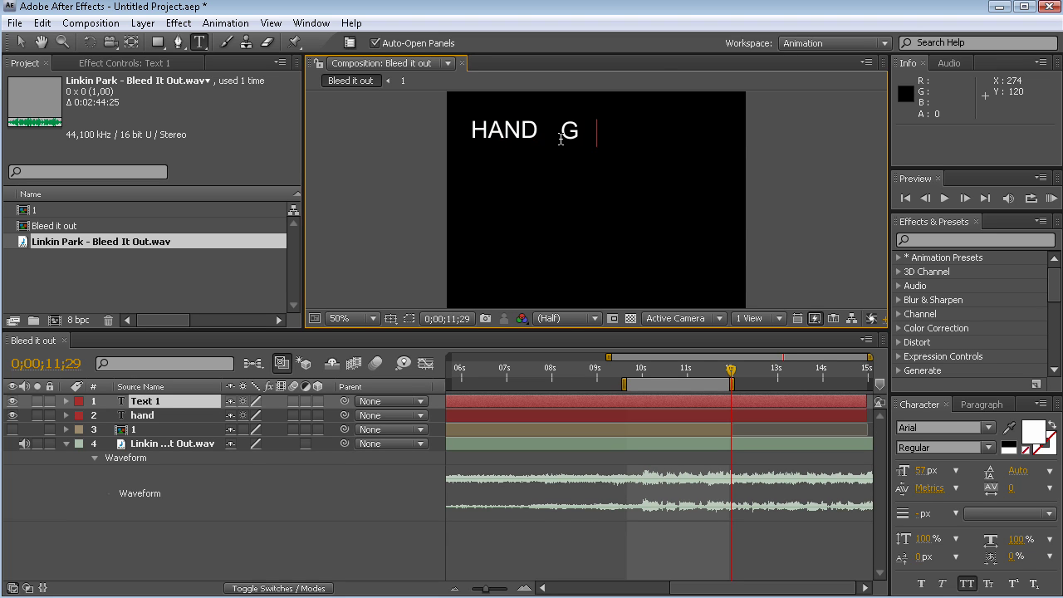
{"action": "type", "text": "e"}
{"action": "key", "text": "KP_Enter"}
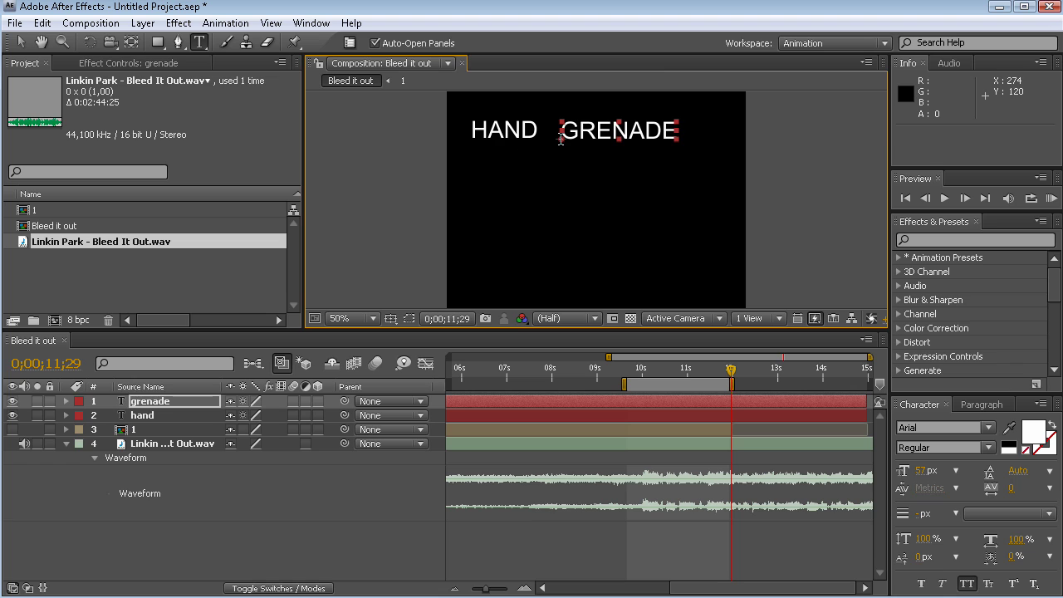
Step: Add separate text layers "pins" and "in" on a second row below "hand grenade"
{"action": "left_click", "coordinate": [489, 174]}
{"action": "type", "text": "pins"}
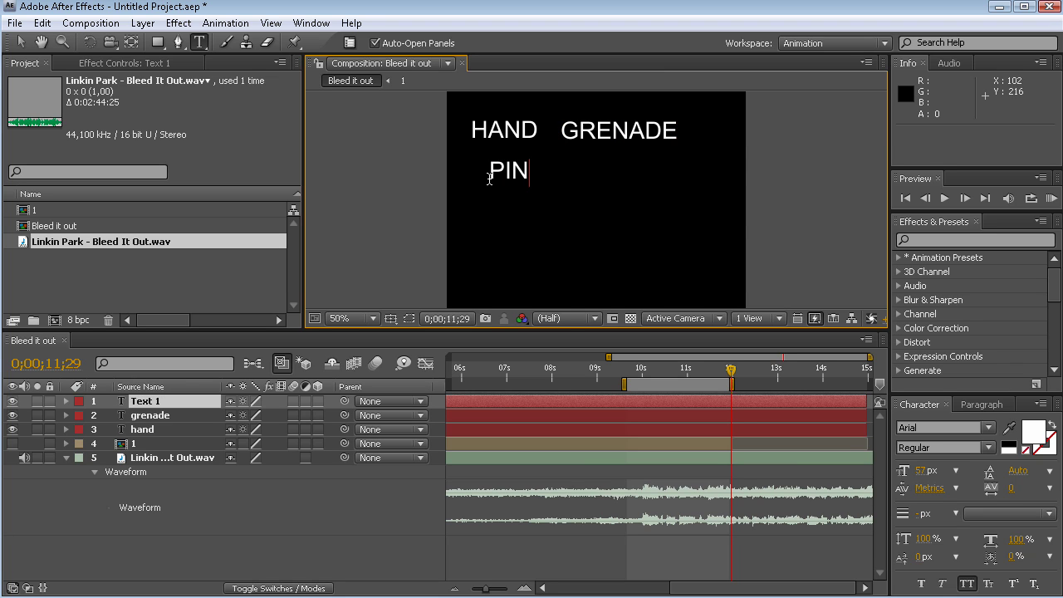
{"action": "key", "text": "KP_Enter"}
{"action": "left_click", "coordinate": [571, 180]}
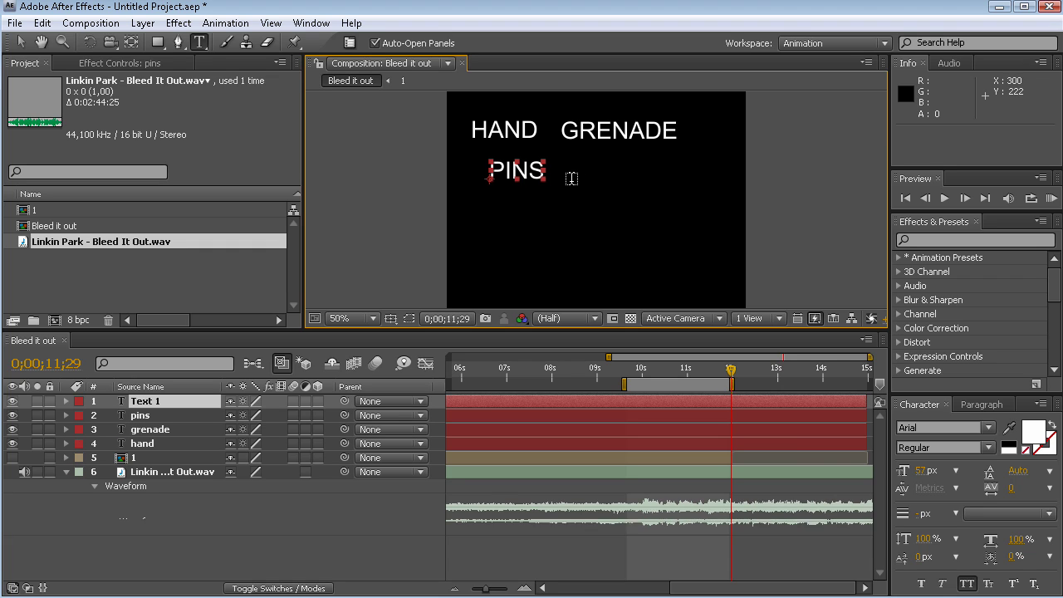
{"action": "type", "text": "in"}
{"action": "key", "text": "KP_Enter"}
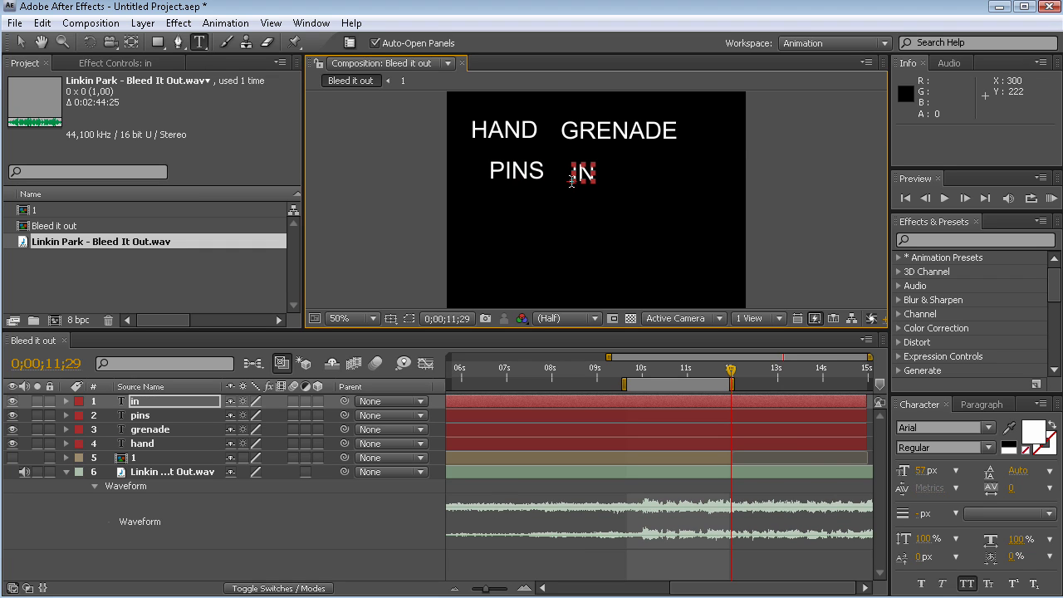
Step: Add a text layer "every" at the end of the second row and "line" on a third row
{"action": "left_click", "coordinate": [635, 177]}
{"action": "type", "text": "every"}
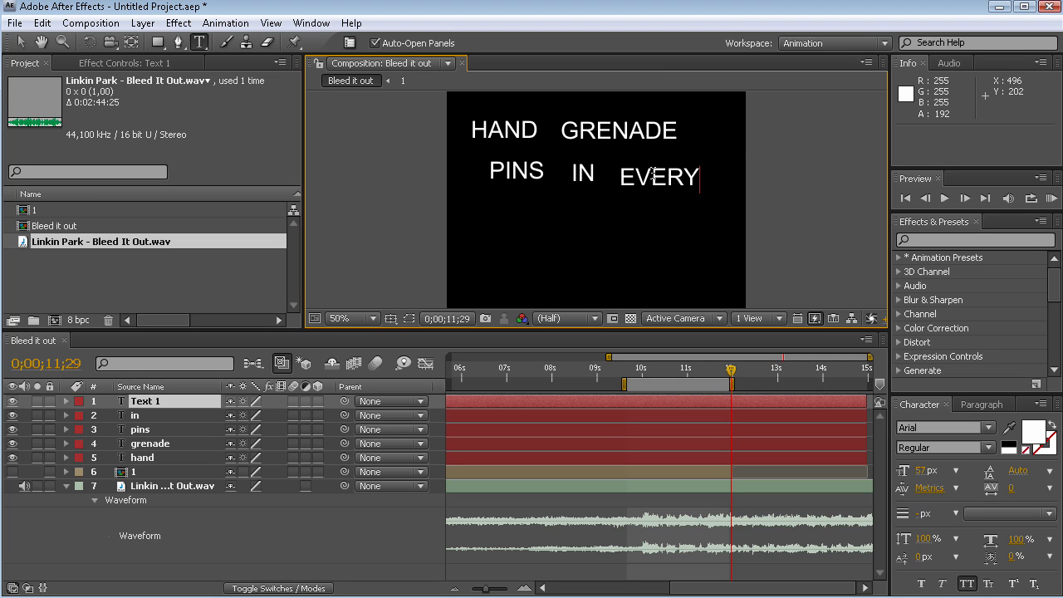
{"action": "key", "text": "KP_Enter"}
{"action": "left_click", "coordinate": [488, 224]}
{"action": "type", "text": "line"}
{"action": "key", "text": "KP_Enter"}
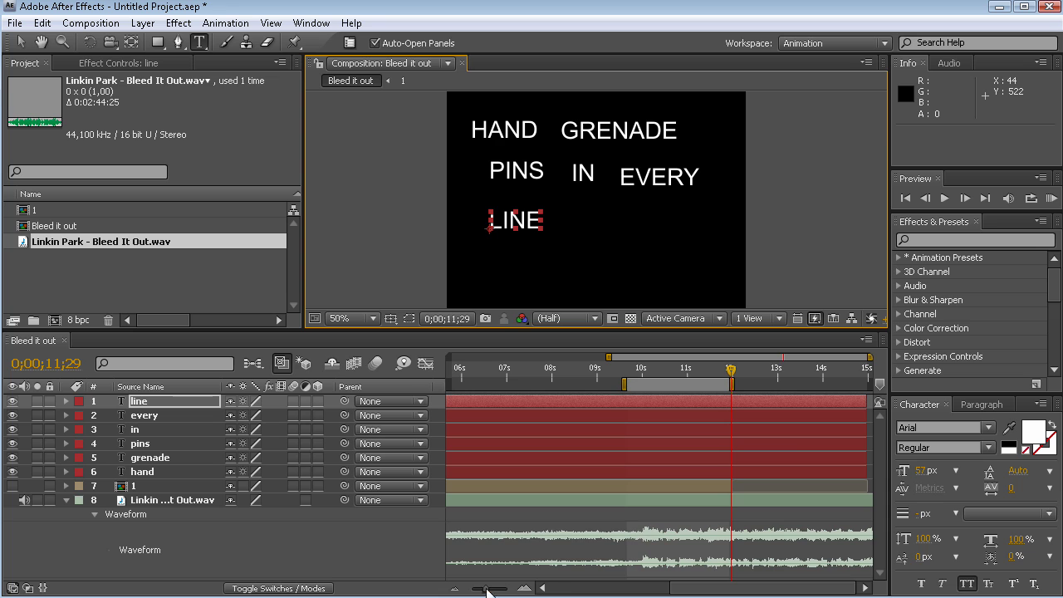
Step: Trim all six new text layers to start at 0;00;11;29 and set the work area from 0;00;11;21 to 0;00;13;28
{"action": "left_click_drag", "start_coordinate": [484, 592], "coordinate": [472, 589]}
{"action": "left_click", "coordinate": [603, 477]}
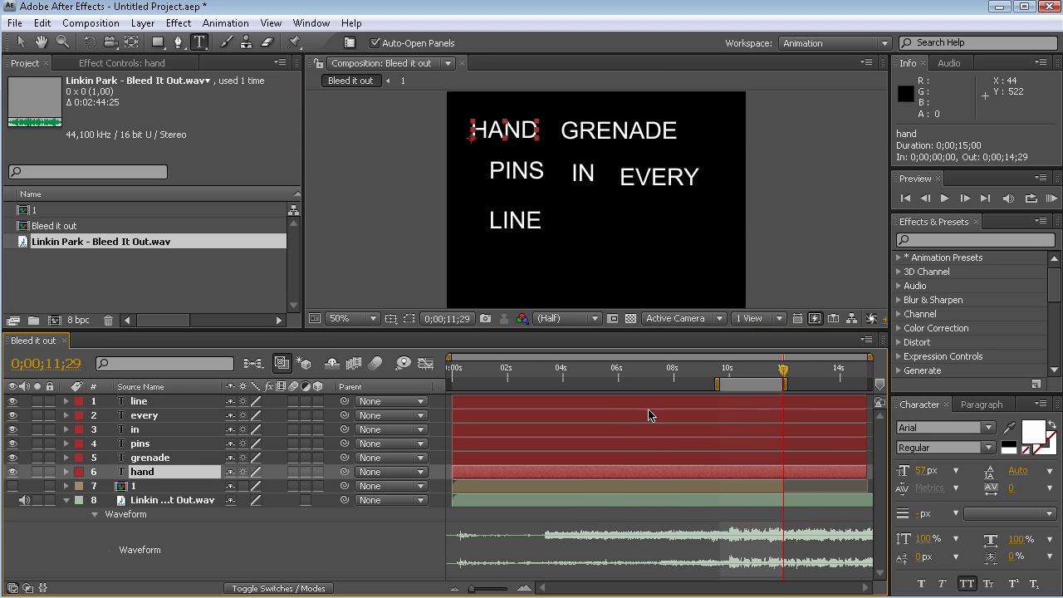
{"action": "left_click", "coordinate": [488, 407], "text": "shift"}
{"action": "left_click_drag", "start_coordinate": [446, 403], "coordinate": [773, 404]}
{"action": "left_click_drag", "start_coordinate": [473, 591], "coordinate": [493, 590]}
{"action": "left_click_drag", "start_coordinate": [613, 388], "coordinate": [753, 389]}
{"action": "left_click", "coordinate": [662, 371]}
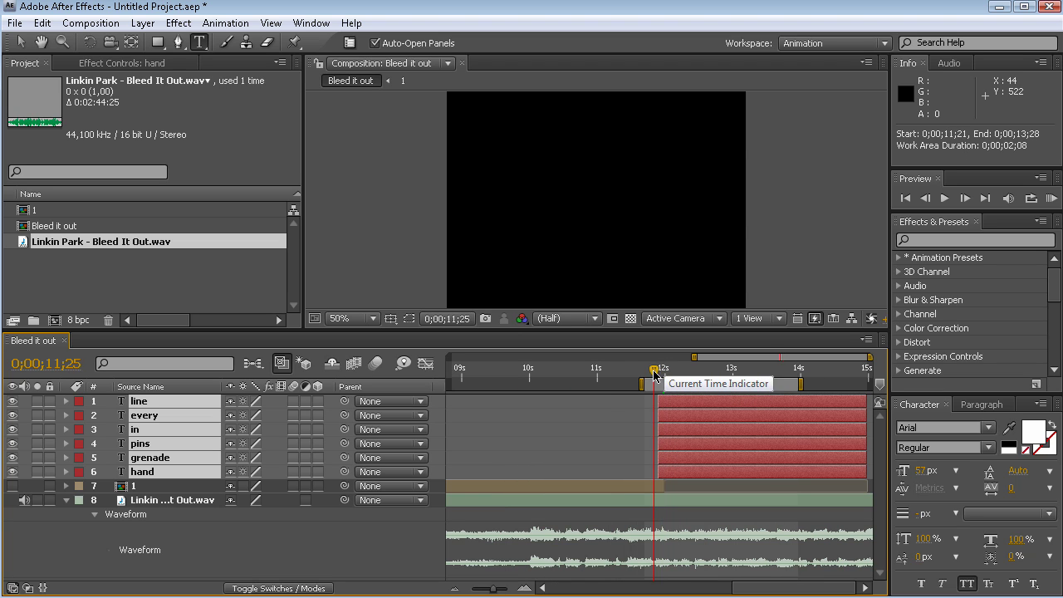
{"action": "left_click", "coordinate": [660, 372]}
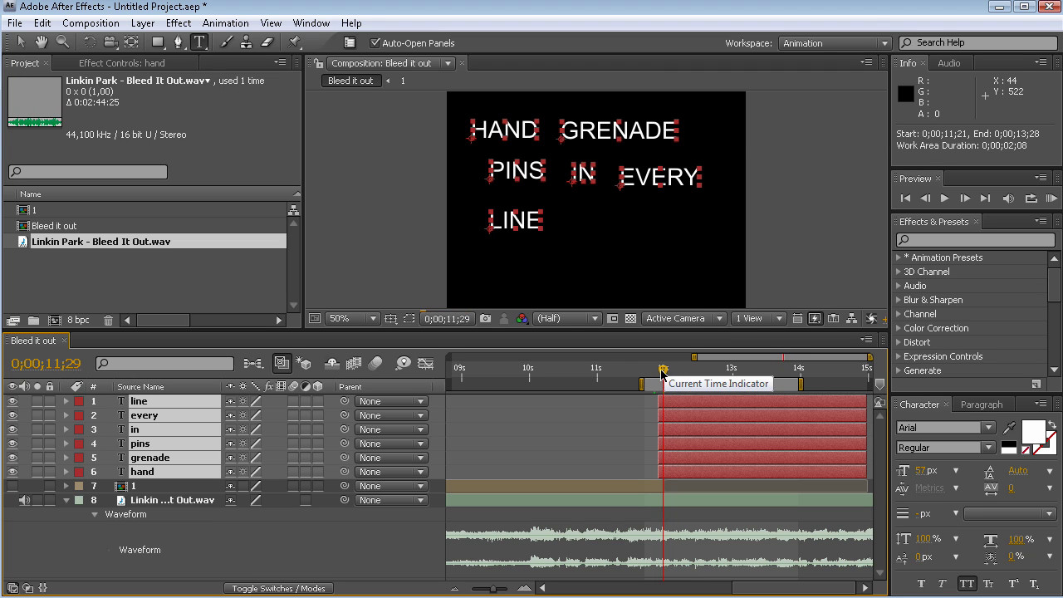
{"action": "left_click_drag", "start_coordinate": [656, 469], "coordinate": [662, 469]}
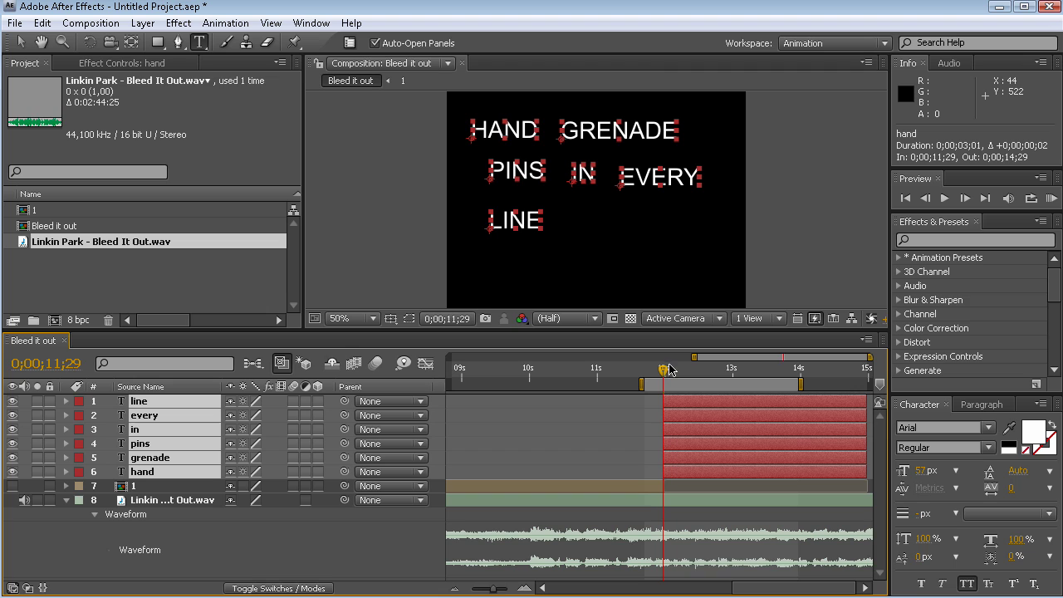
Step: Trim the "grenade" text layer to start at 0;00;12;04 and "pins" to start at 0;00;12;13
{"action": "left_click_drag", "start_coordinate": [665, 372], "coordinate": [674, 376]}
{"action": "left_click_drag", "start_coordinate": [665, 458], "coordinate": [669, 459]}
{"action": "left_click_drag", "start_coordinate": [675, 374], "coordinate": [694, 378]}
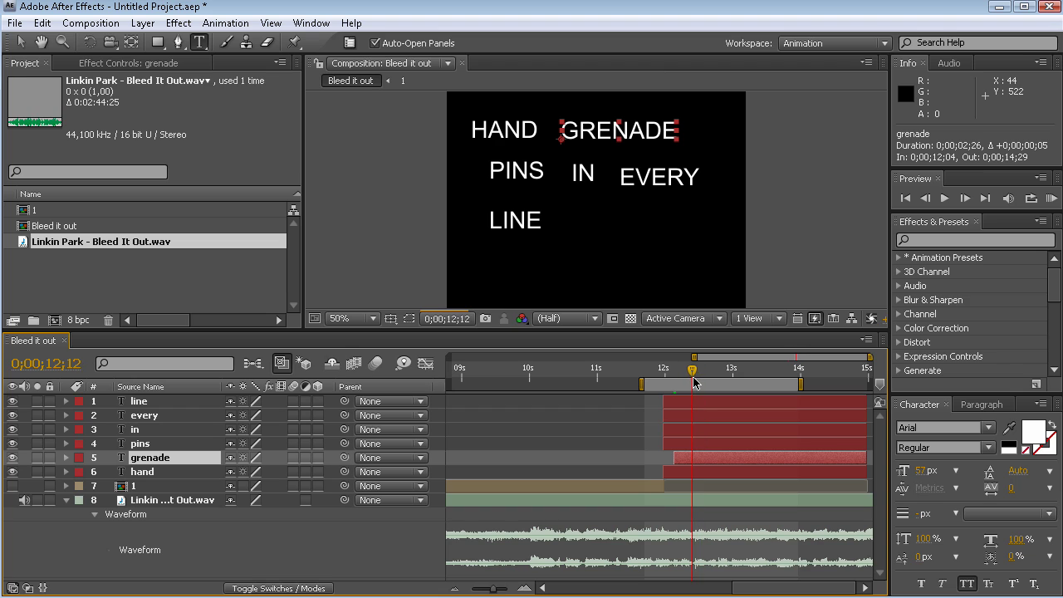
{"action": "left_click_drag", "start_coordinate": [665, 443], "coordinate": [695, 444]}
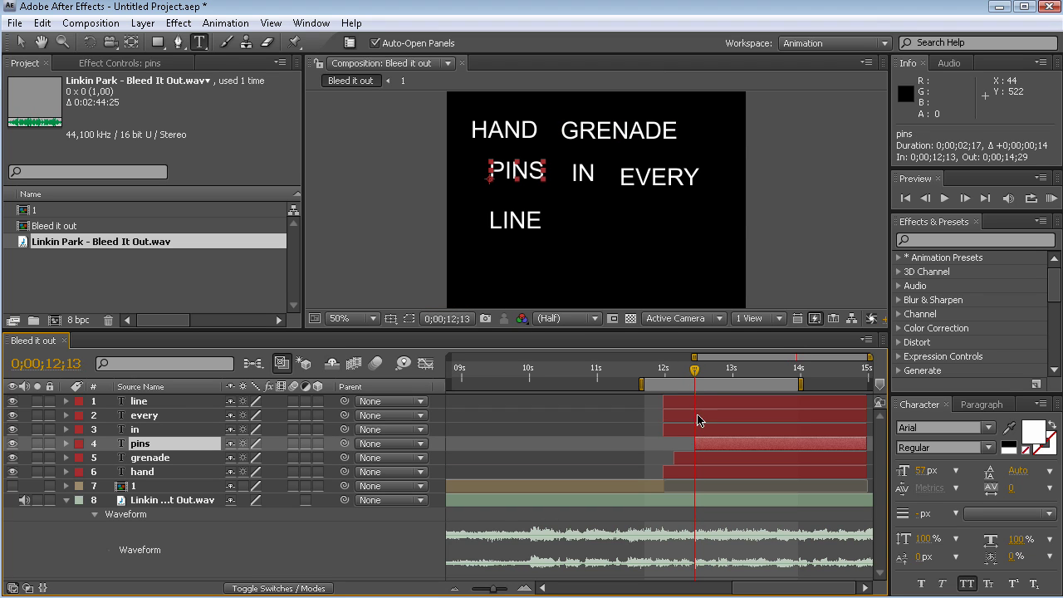
Step: Trim "in" and "every" to start successively as they are sung and "line" at 0;00;13;04, and play a RAM preview
{"action": "mouse_move", "coordinate": [697, 374]}
{"action": "left_mouse_down"}
{"action": "mouse_move", "coordinate": [721, 376]}
{"action": "mouse_move", "coordinate": [690, 374]}
{"action": "mouse_move", "coordinate": [705, 376]}
{"action": "left_mouse_up"}
{"action": "left_click_drag", "start_coordinate": [663, 429], "coordinate": [699, 426]}
{"action": "left_click_drag", "start_coordinate": [707, 375], "coordinate": [718, 375]}
{"action": "left_click_drag", "start_coordinate": [671, 421], "coordinate": [718, 412]}
{"action": "left_click_drag", "start_coordinate": [718, 375], "coordinate": [740, 376]}
{"action": "left_click_drag", "start_coordinate": [665, 404], "coordinate": [739, 399]}
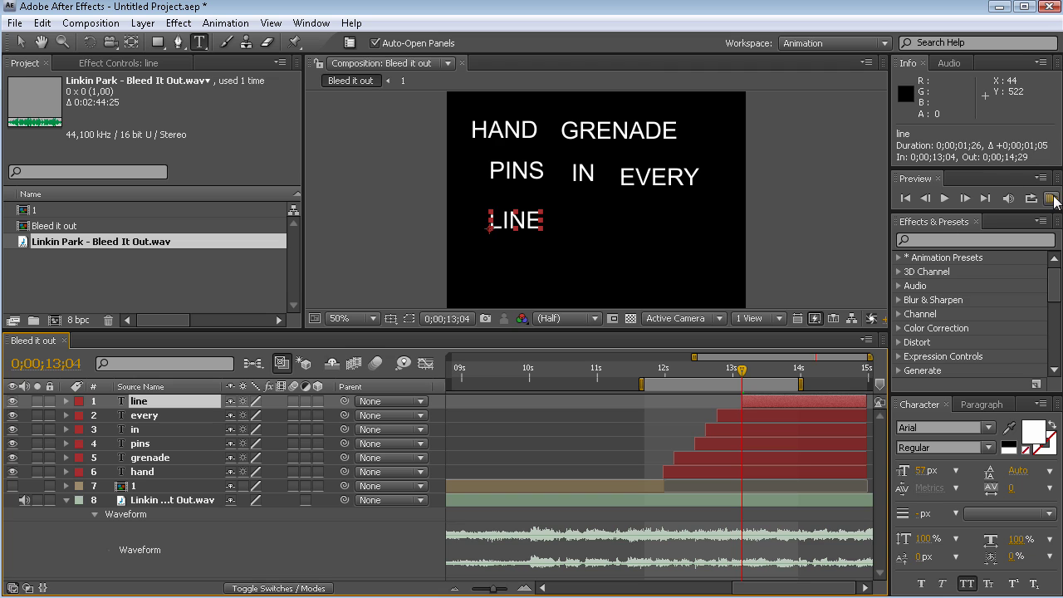
{"action": "left_click", "coordinate": [1051, 199]}
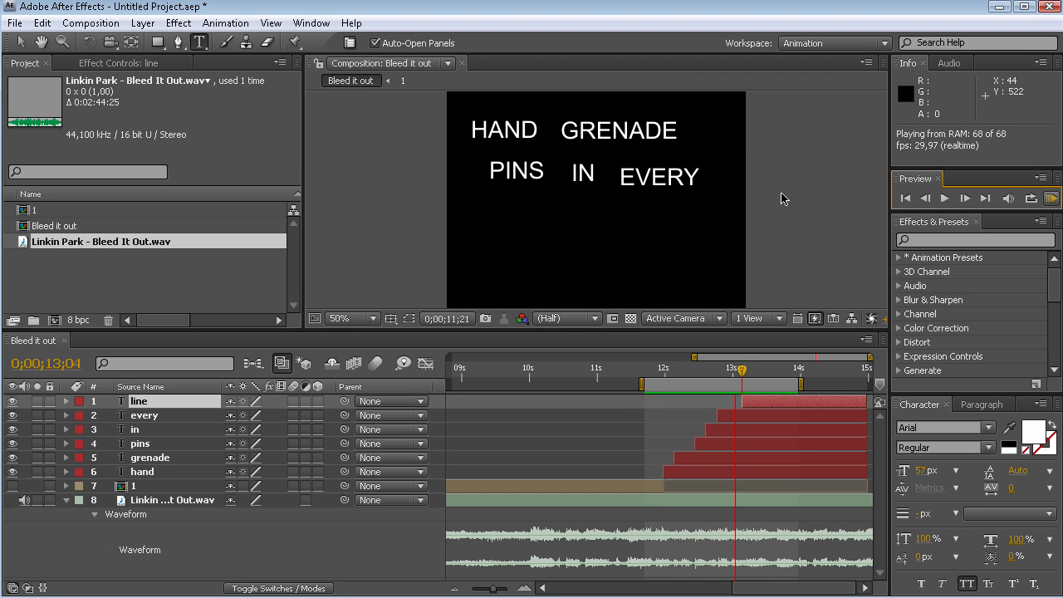
{"action": "key", "text": "space"}
Step: Pre-compose the six text layers into a new composition named 2, moving all attributes into it
{"action": "left_click", "coordinate": [200, 472]}
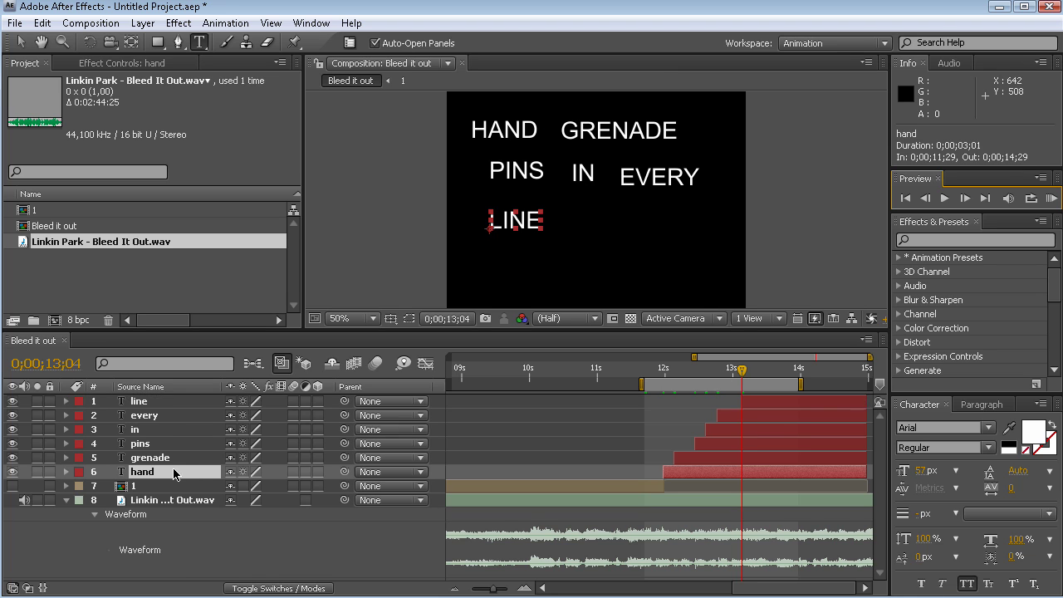
{"action": "left_click", "coordinate": [165, 403], "text": "shift"}
{"action": "key", "text": "ctrl+shift+c"}
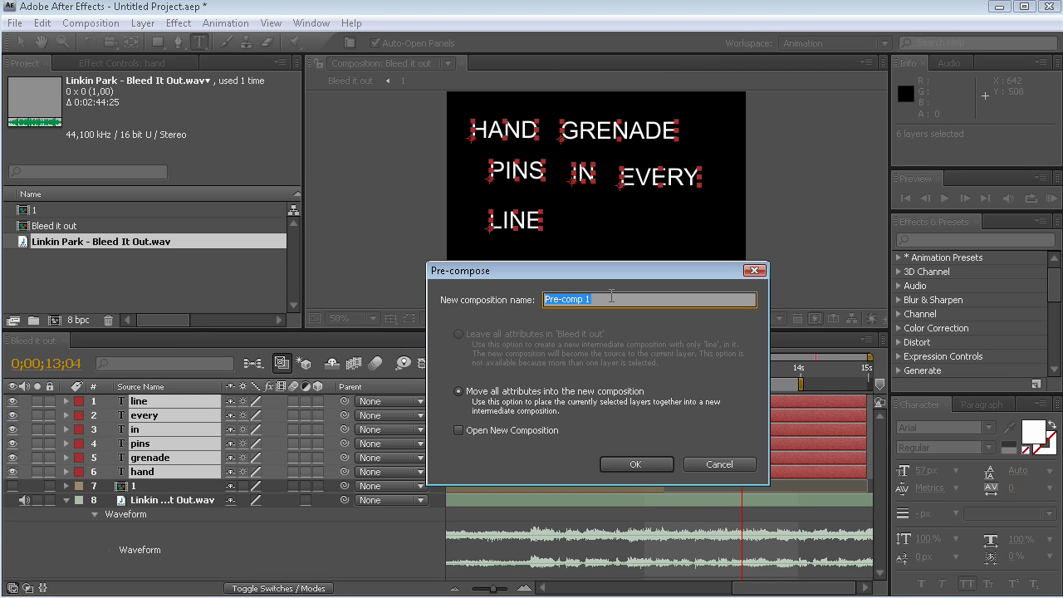
{"action": "type", "text": "2"}
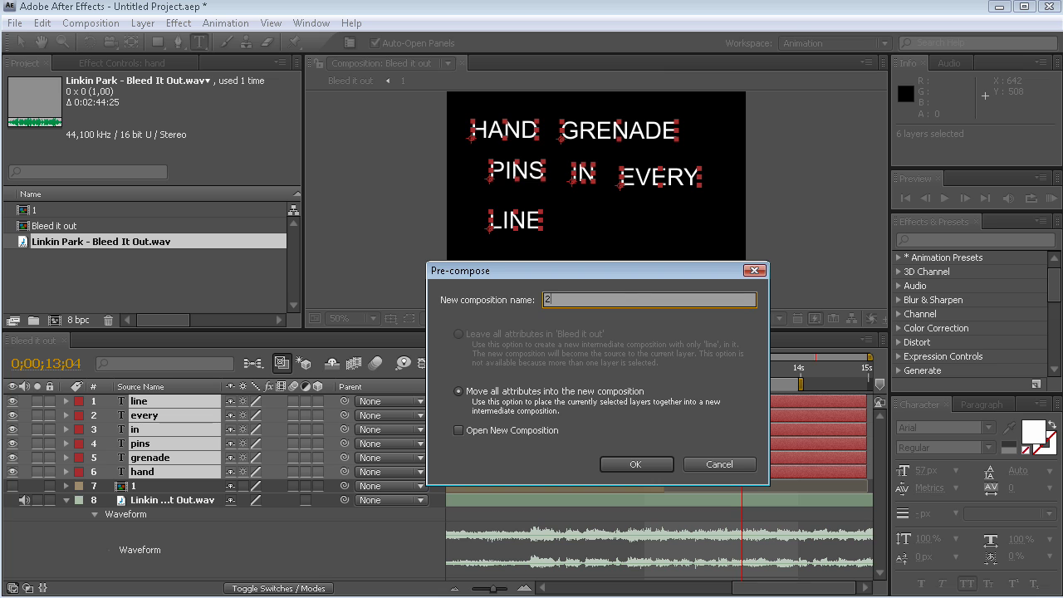
{"action": "left_click", "coordinate": [664, 466]}
Step: Trim pre-composed layer 2 to start where layer 1 ends and extend the work area start back to 0;00;09;20
{"action": "mouse_move", "coordinate": [476, 589]}
{"action": "left_mouse_down"}
{"action": "mouse_move", "coordinate": [489, 588]}
{"action": "mouse_move", "coordinate": [471, 589]}
{"action": "left_mouse_up"}
{"action": "left_click_drag", "start_coordinate": [451, 396], "coordinate": [720, 384]}
Step: Make layer 1 visible again and play a RAM preview of both lyric lines
{"action": "left_click", "coordinate": [1051, 198]}
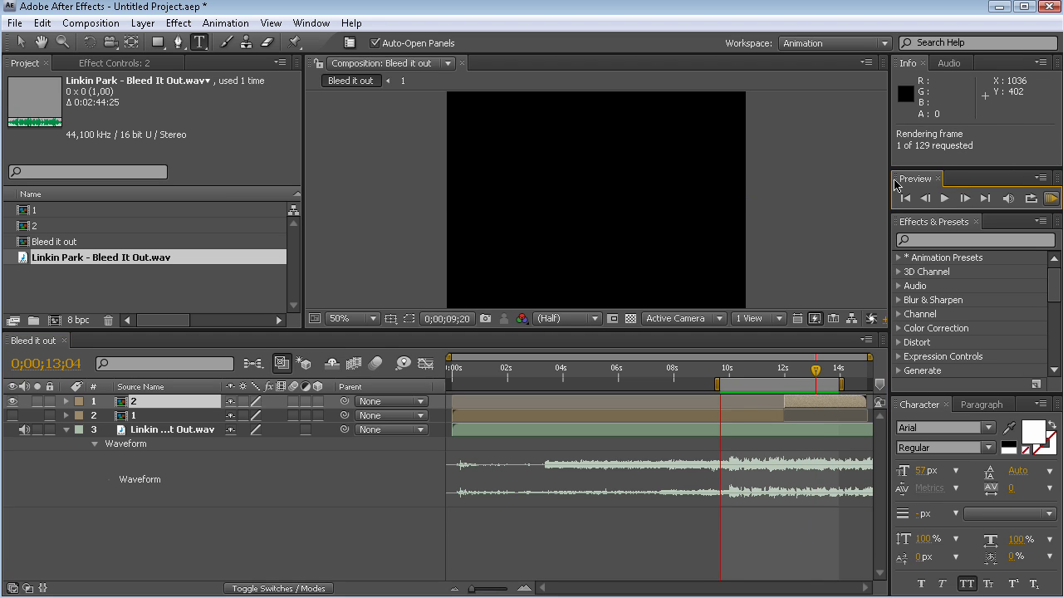
{"action": "left_click", "coordinate": [333, 256]}
{"action": "left_click", "coordinate": [79, 397]}
{"action": "left_click", "coordinate": [1051, 198]}
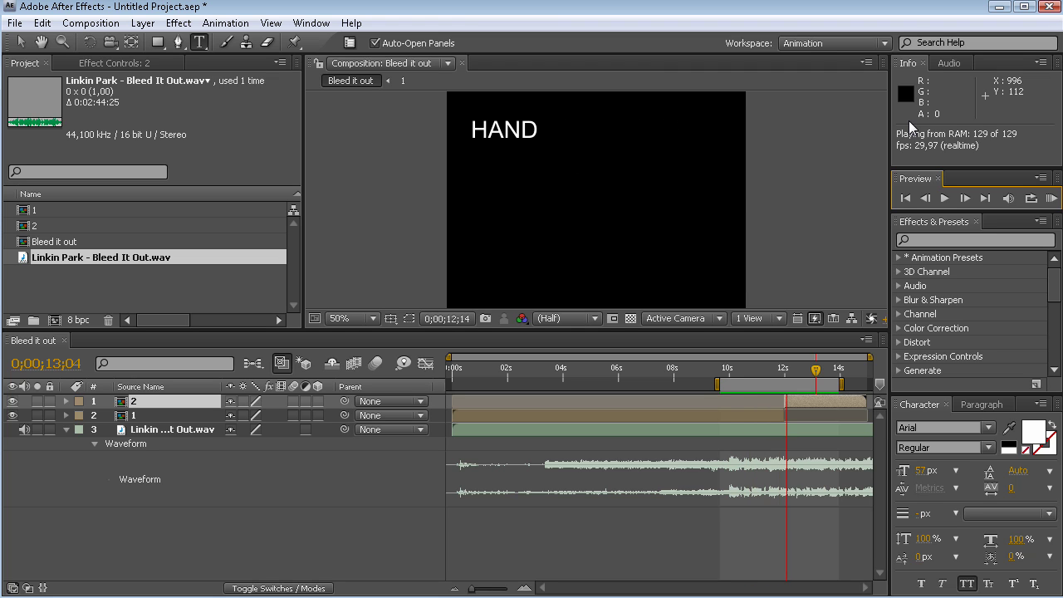
Step: Inside composition 2, trim the "hand" layer to start at 0;00;11;26, and preview the Bleed it out composition again
{"action": "left_click", "coordinate": [783, 366]}
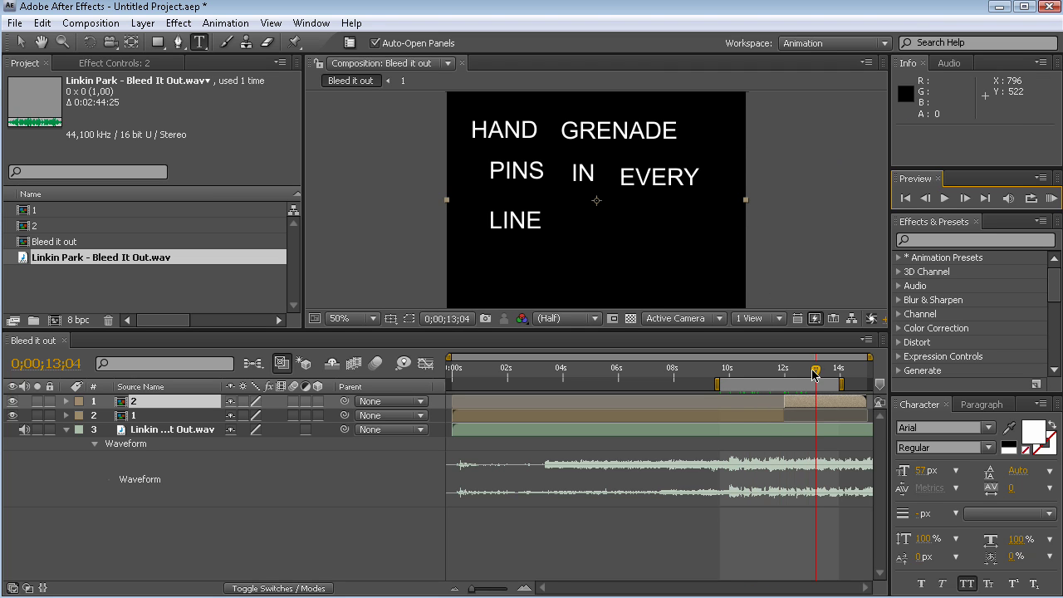
{"action": "left_click_drag", "start_coordinate": [812, 374], "coordinate": [807, 372]}
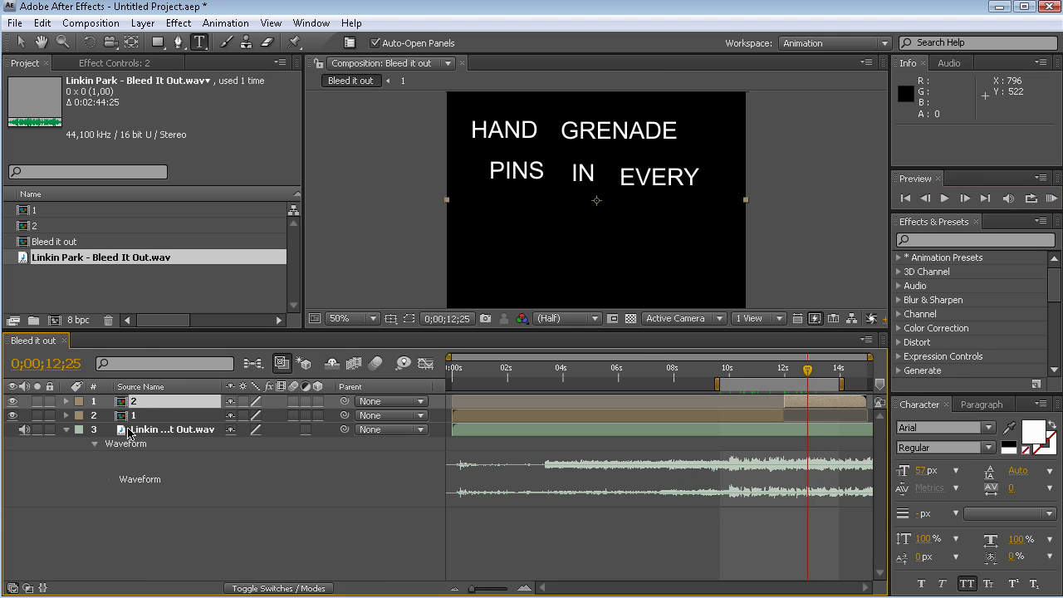
{"action": "double_click", "coordinate": [143, 404]}
{"action": "left_click_drag", "start_coordinate": [664, 472], "coordinate": [660, 476]}
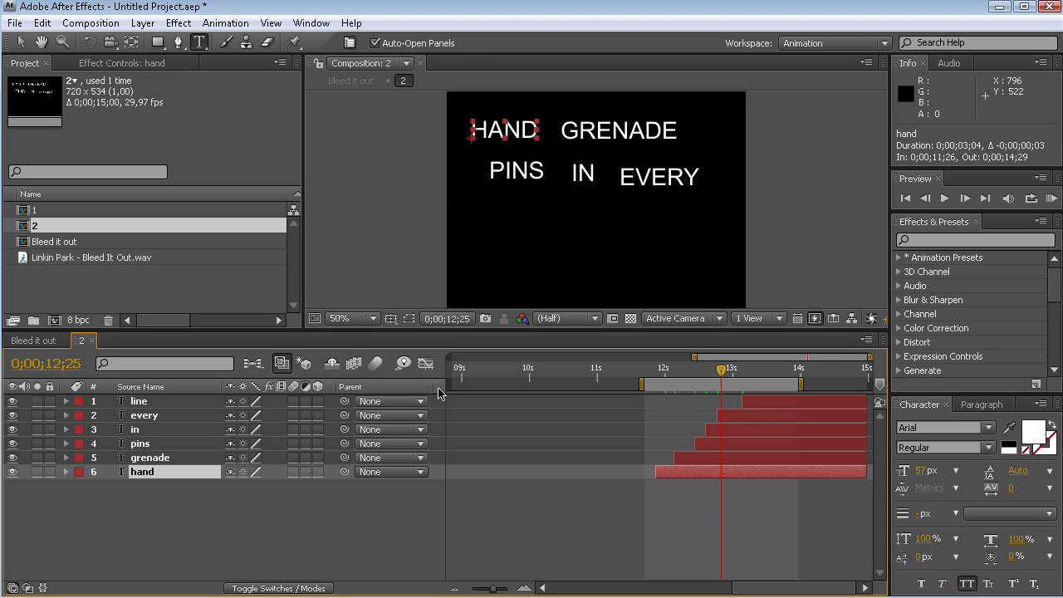
{"action": "left_click", "coordinate": [33, 341]}
{"action": "left_click", "coordinate": [1052, 198]}
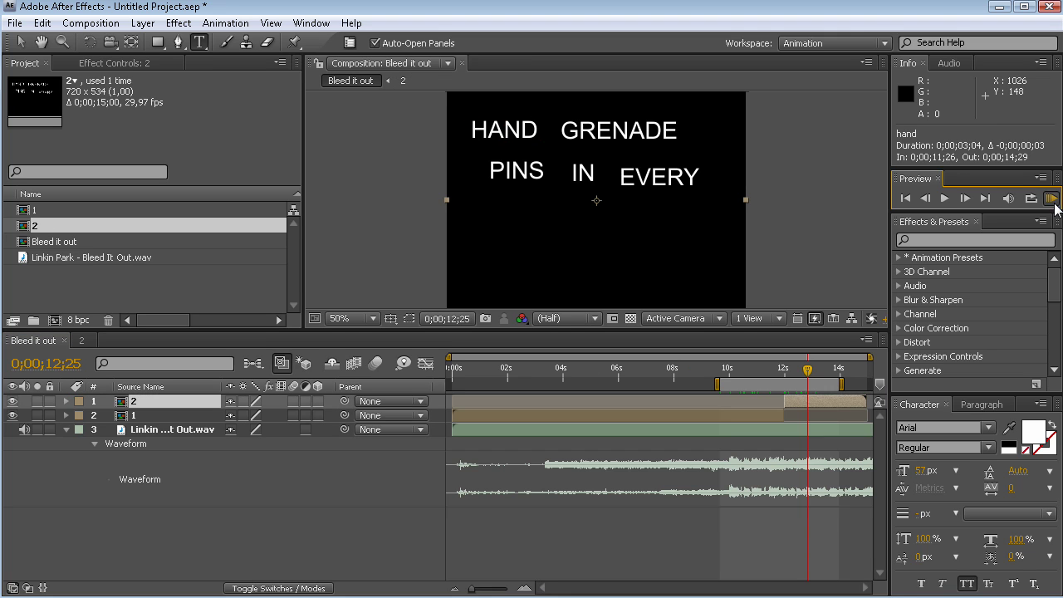
{"action": "left_click", "coordinate": [819, 169]}
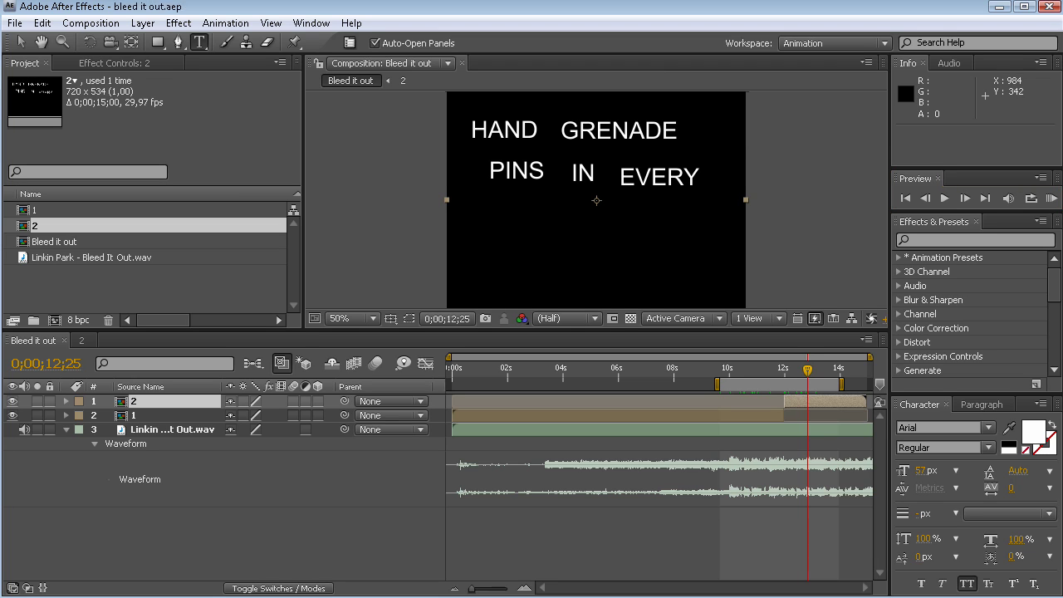
Step: Open composition 1 and change the font of all seven text layers to SavingsBond
{"action": "left_click", "coordinate": [189, 417], "text": "shift"}
{"action": "double_click", "coordinate": [190, 419]}
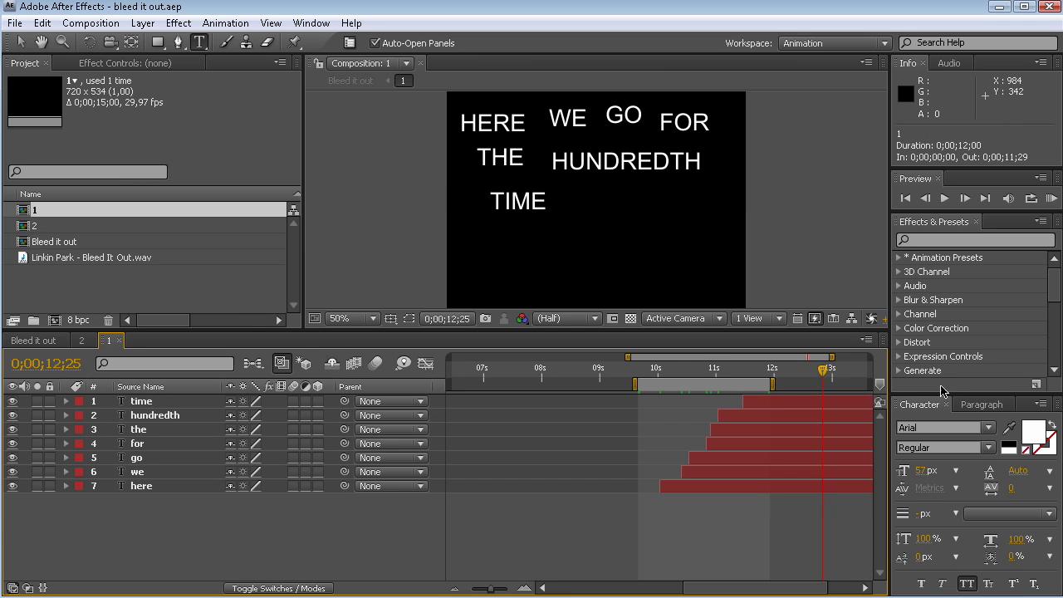
{"action": "left_click_drag", "start_coordinate": [825, 374], "coordinate": [747, 372]}
{"action": "left_click", "coordinate": [173, 486]}
{"action": "key", "text": "ctrl+a"}
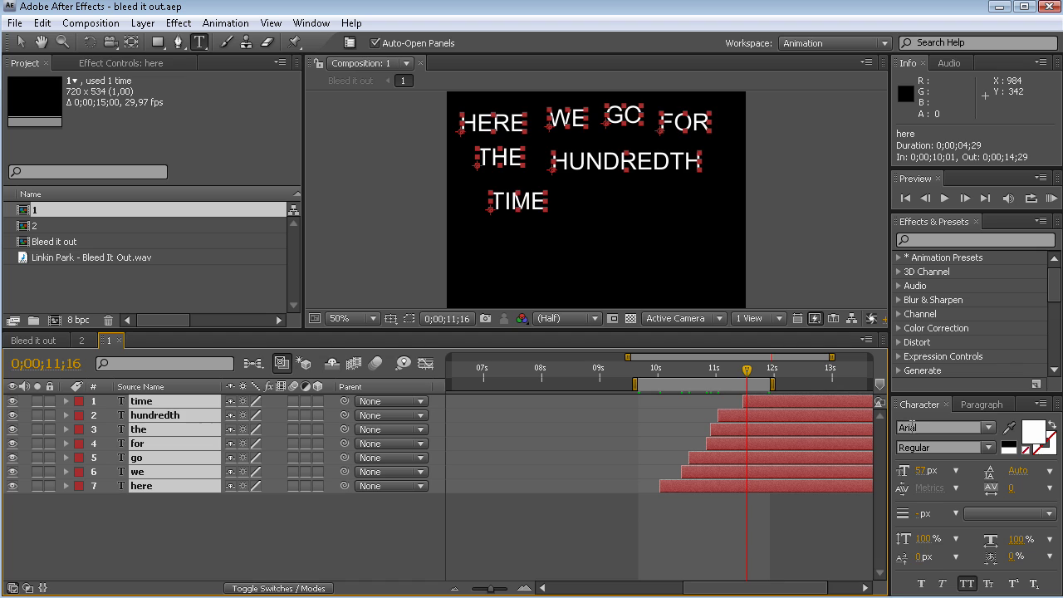
{"action": "left_click", "coordinate": [912, 426]}
{"action": "type", "text": "s"}
{"action": "left_click", "coordinate": [673, 544]}
Step: Scale the "here" text layer to 223% and move it down and slightly inward in the frame
{"action": "left_click_drag", "start_coordinate": [747, 373], "coordinate": [677, 373]}
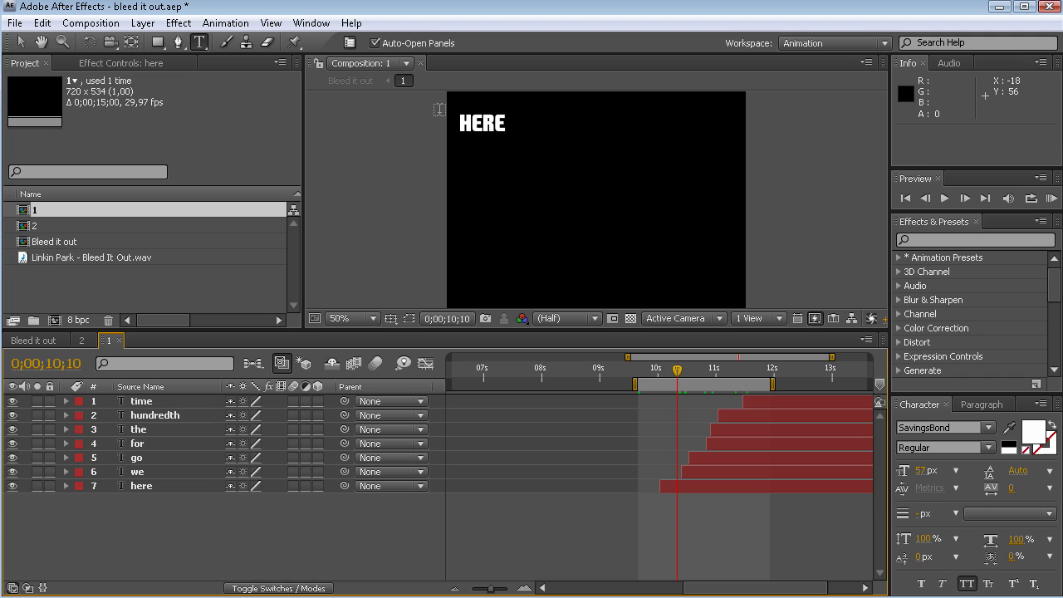
{"action": "left_click", "coordinate": [181, 489]}
{"action": "key", "text": "s"}
{"action": "left_click_drag", "start_coordinate": [280, 503], "coordinate": [390, 503]}
{"action": "left_click", "coordinate": [20, 41]}
{"action": "left_click_drag", "start_coordinate": [488, 123], "coordinate": [513, 172]}
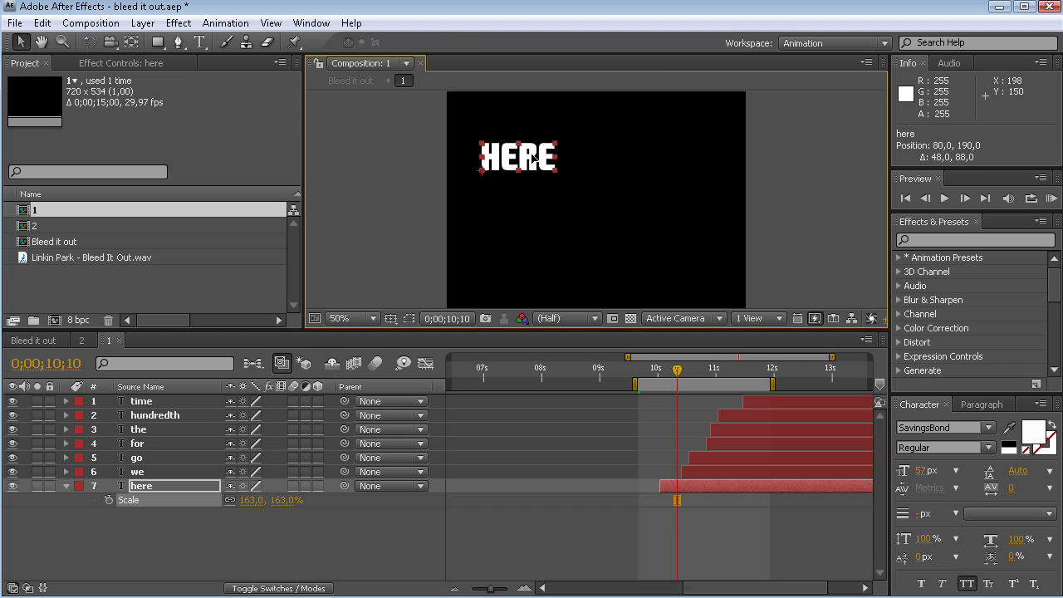
{"action": "left_click_drag", "start_coordinate": [287, 503], "coordinate": [337, 502]}
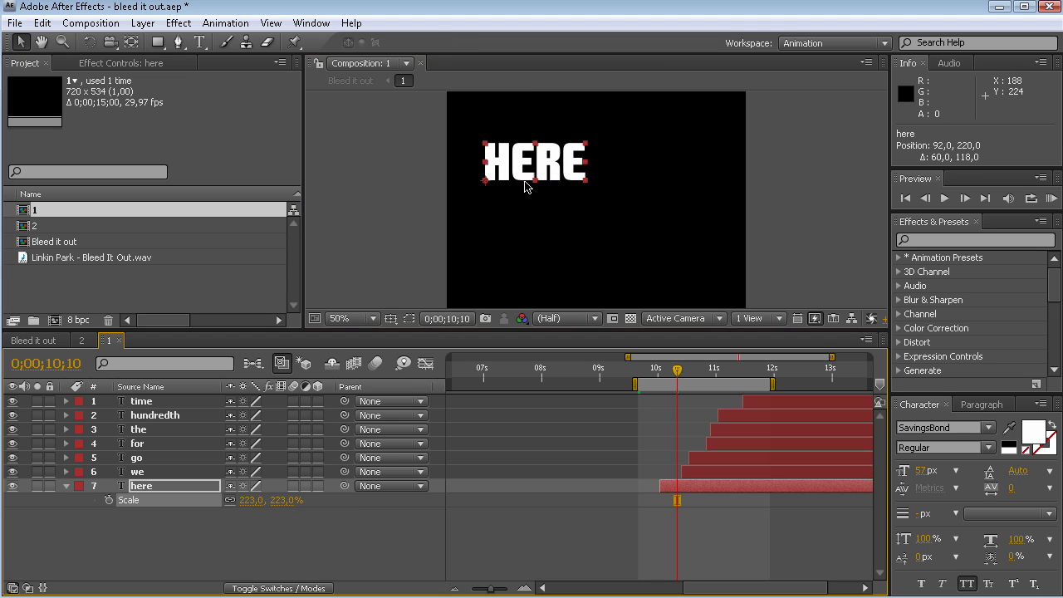
{"action": "left_click_drag", "start_coordinate": [527, 191], "coordinate": [524, 223]}
Step: Reveal the scale of the "we" layer and enable motion blur and 3D for all seven text layers
{"action": "left_click", "coordinate": [189, 475]}
{"action": "key", "text": "s"}
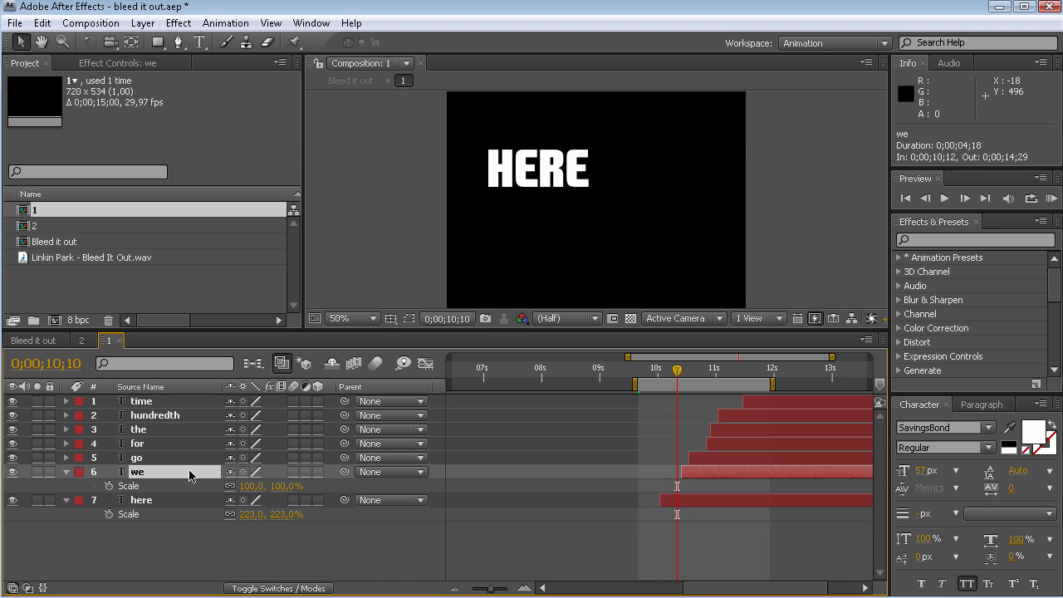
{"action": "left_click_drag", "start_coordinate": [677, 372], "coordinate": [688, 372]}
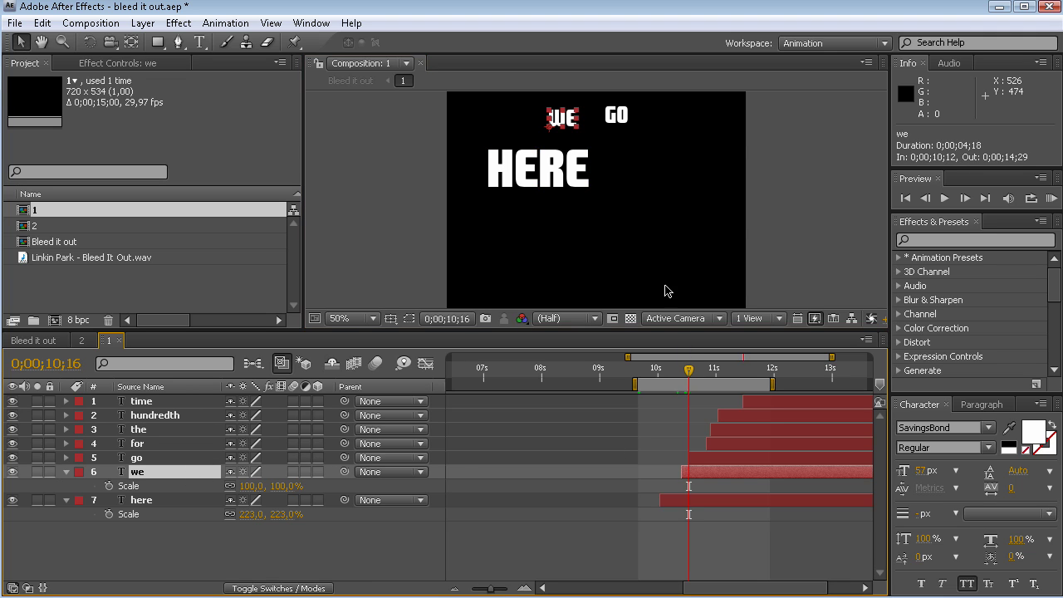
{"action": "key", "text": "slash"}
{"action": "left_click_drag", "start_coordinate": [576, 163], "coordinate": [573, 215]}
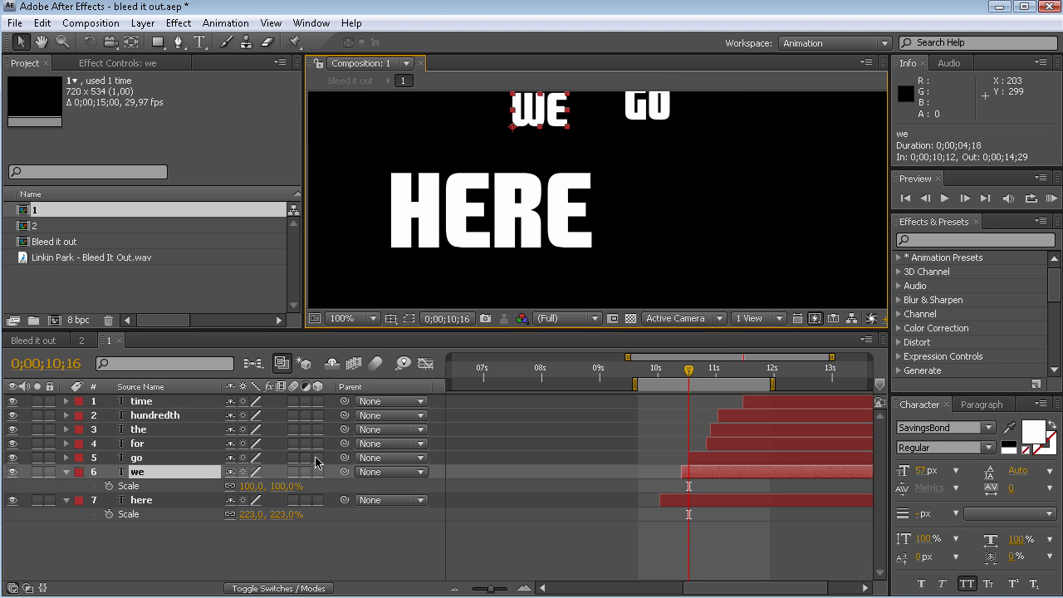
{"action": "key", "text": "ctrl+a"}
{"action": "left_click", "coordinate": [317, 472]}
{"action": "left_click", "coordinate": [487, 439]}
Step: Move the word "WE" directly beside the upper right end of "HERE"
{"action": "left_click", "coordinate": [554, 129]}
{"action": "left_click_drag", "start_coordinate": [554, 129], "coordinate": [628, 195]}
{"action": "left_click", "coordinate": [676, 209]}
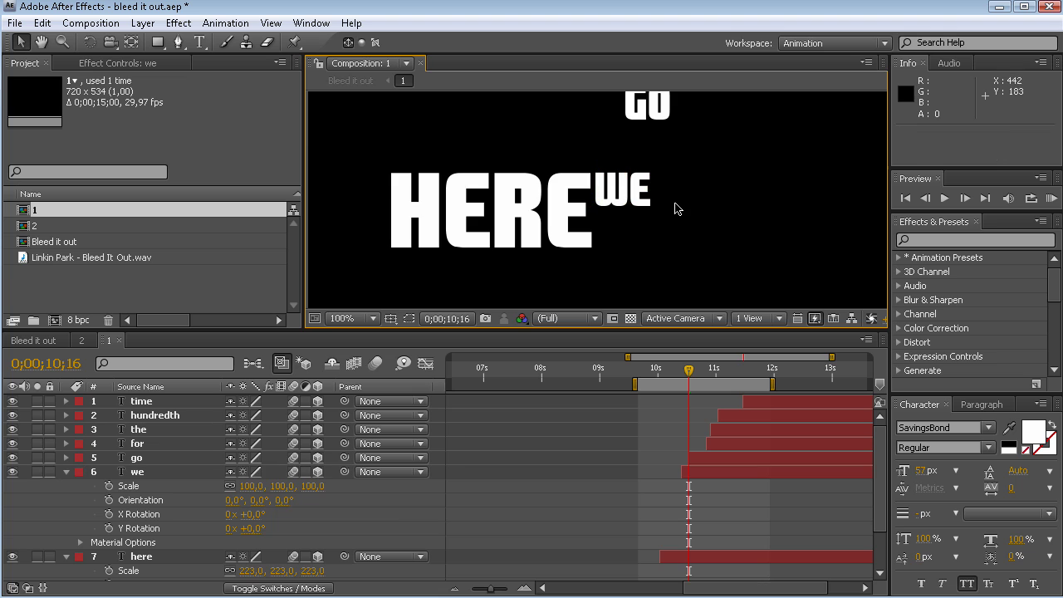
Step: Move the word "GO" directly beside the right end of "WE" on the same line
{"action": "left_click_drag", "start_coordinate": [655, 123], "coordinate": [692, 179]}
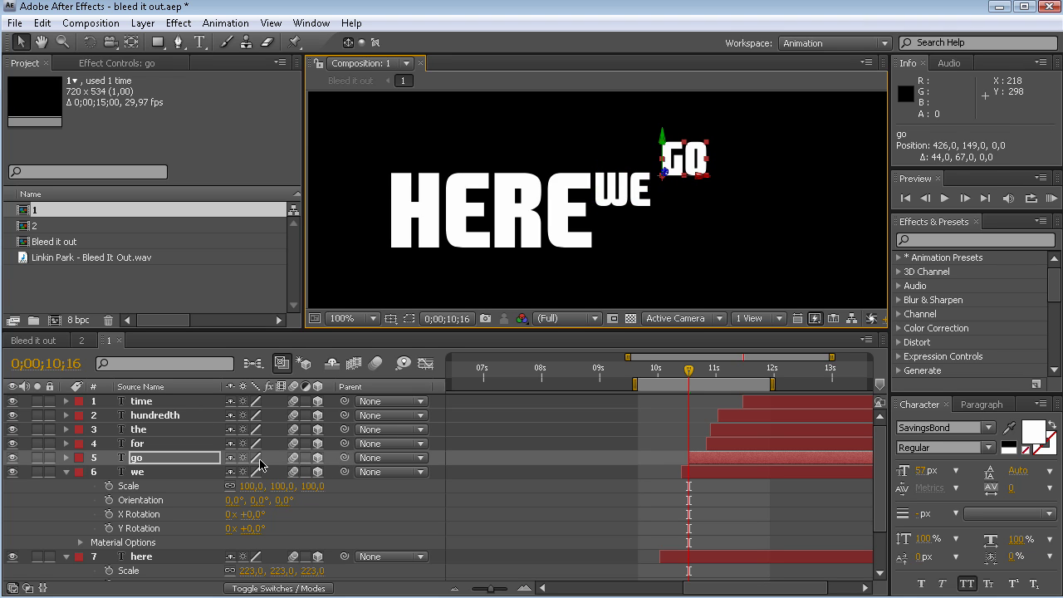
{"action": "left_click", "coordinate": [143, 465]}
{"action": "left_click", "coordinate": [144, 473]}
{"action": "key", "text": "p"}
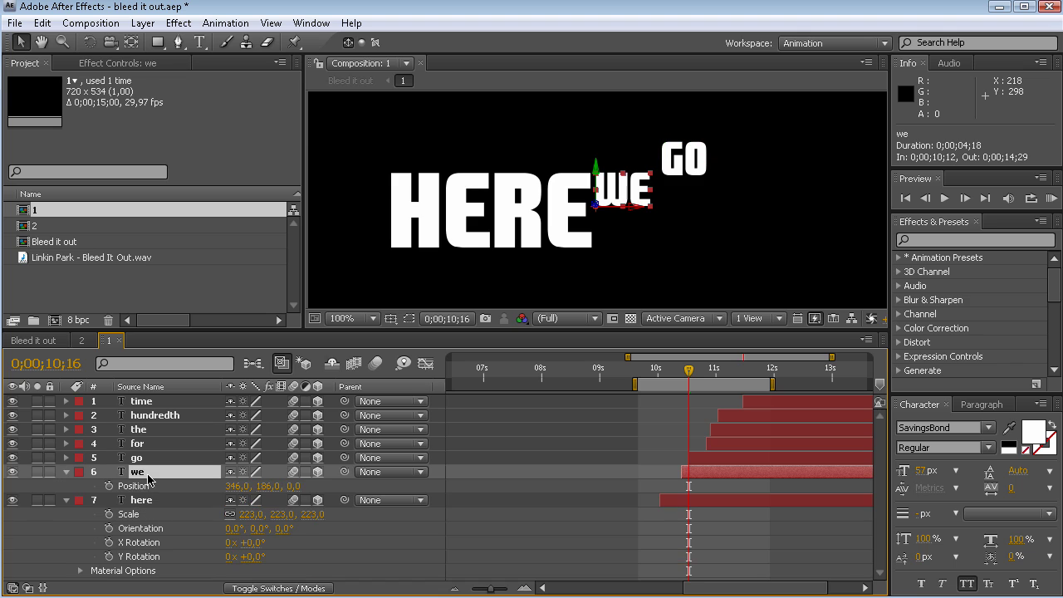
{"action": "left_click_drag", "start_coordinate": [681, 166], "coordinate": [700, 215]}
Step: At 0;00;10;26, move the word "FOR" down beneath "WE" so it sits on the baseline of "HERE"
{"action": "left_click", "coordinate": [146, 447]}
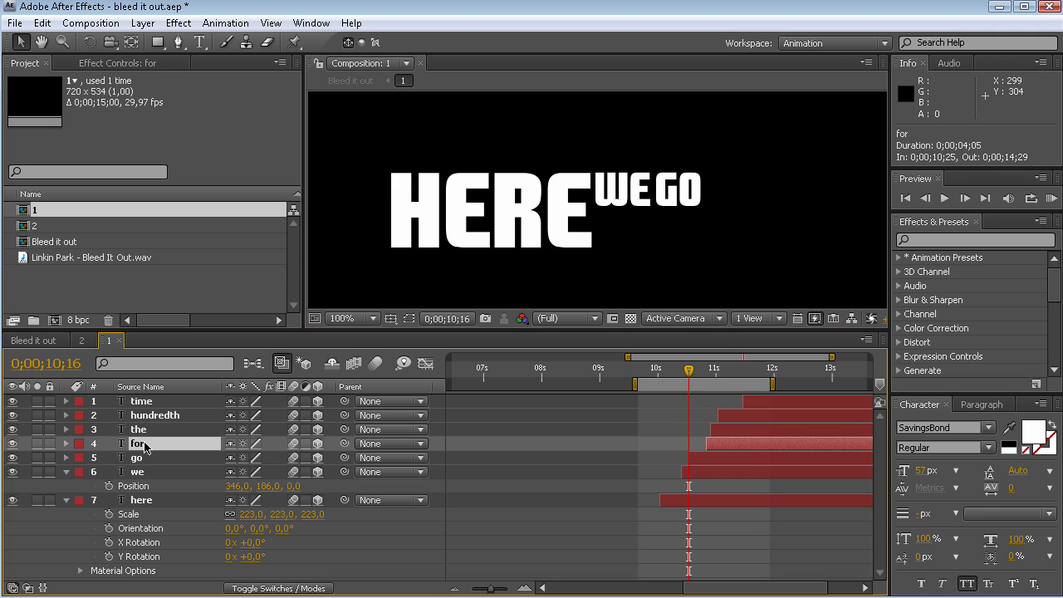
{"action": "left_click_drag", "start_coordinate": [690, 371], "coordinate": [707, 371]}
{"action": "left_click_drag", "start_coordinate": [594, 165], "coordinate": [593, 249]}
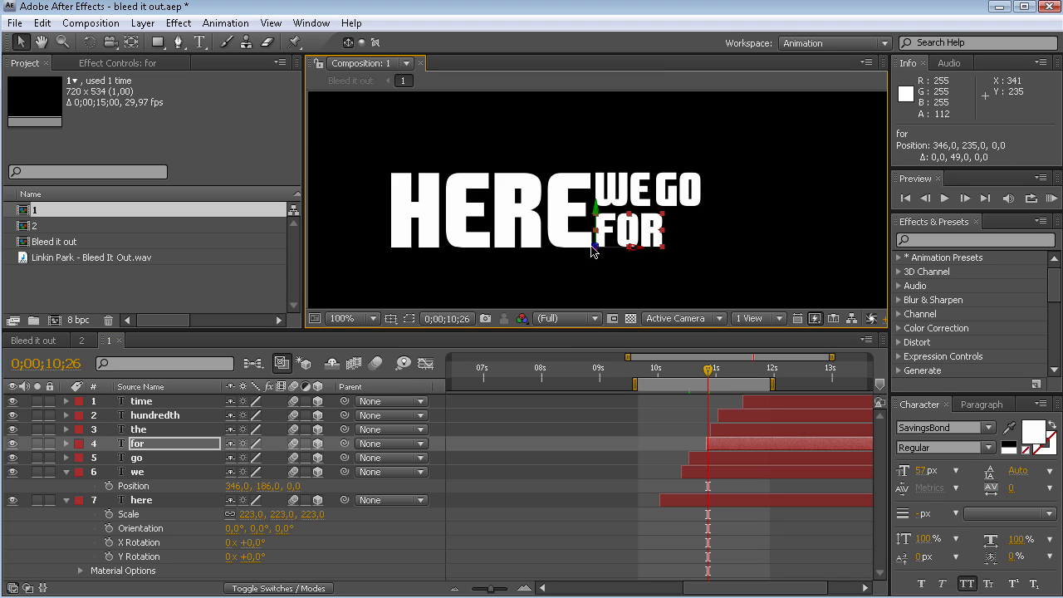
Step: At 0;00;10;29, apply the position of "for" to the "the" layer and move "THE" across beside "FOR" to X 437
{"action": "left_click_drag", "start_coordinate": [709, 374], "coordinate": [714, 371]}
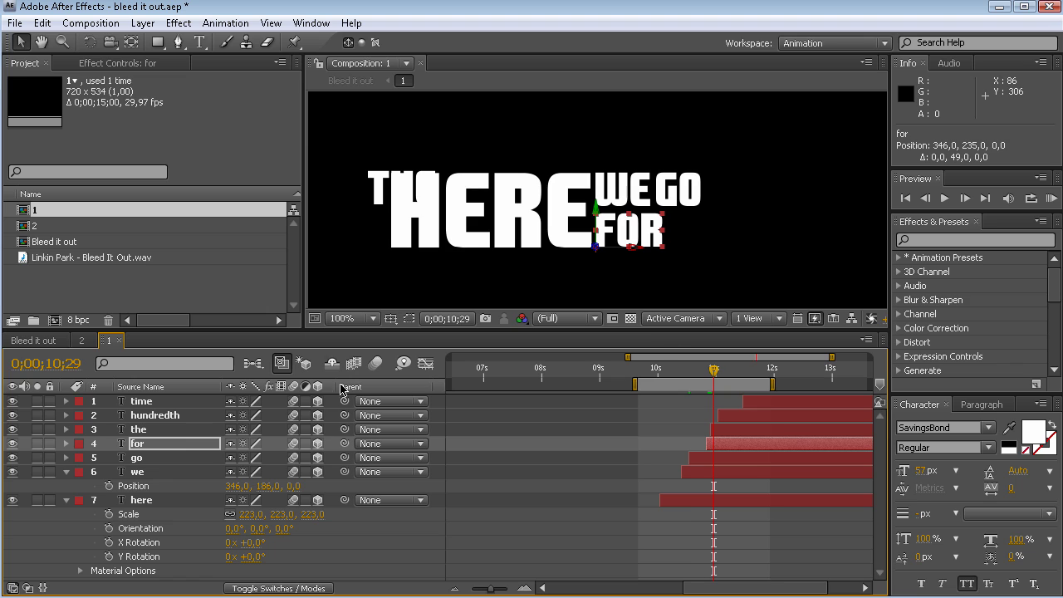
{"action": "left_click", "coordinate": [196, 448]}
{"action": "key", "text": "alt+shift+p"}
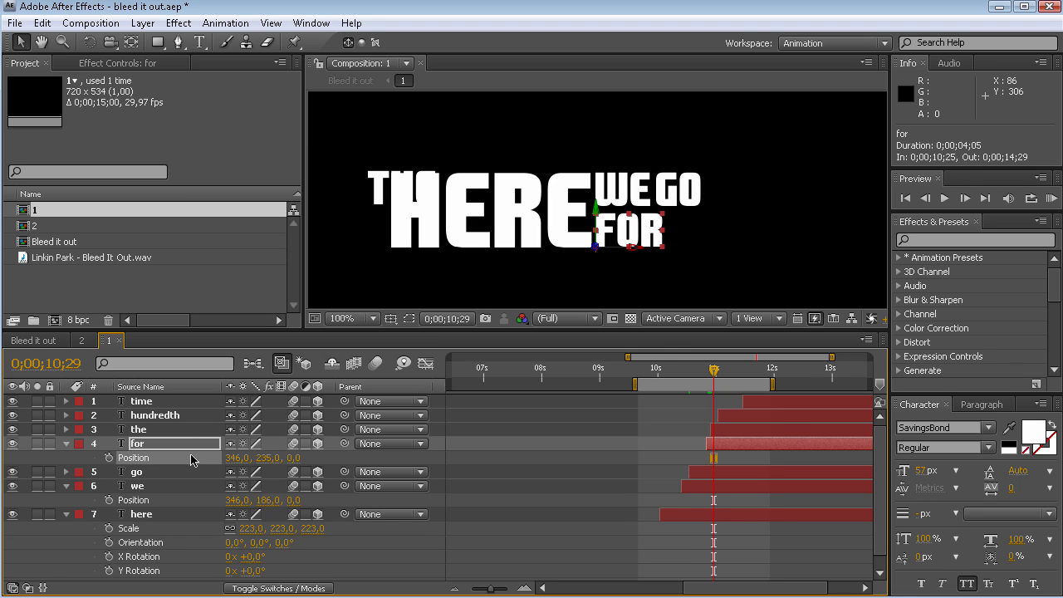
{"action": "left_click", "coordinate": [186, 430]}
{"action": "key", "text": "ctrl+v"}
{"action": "left_click_drag", "start_coordinate": [638, 249], "coordinate": [707, 255]}
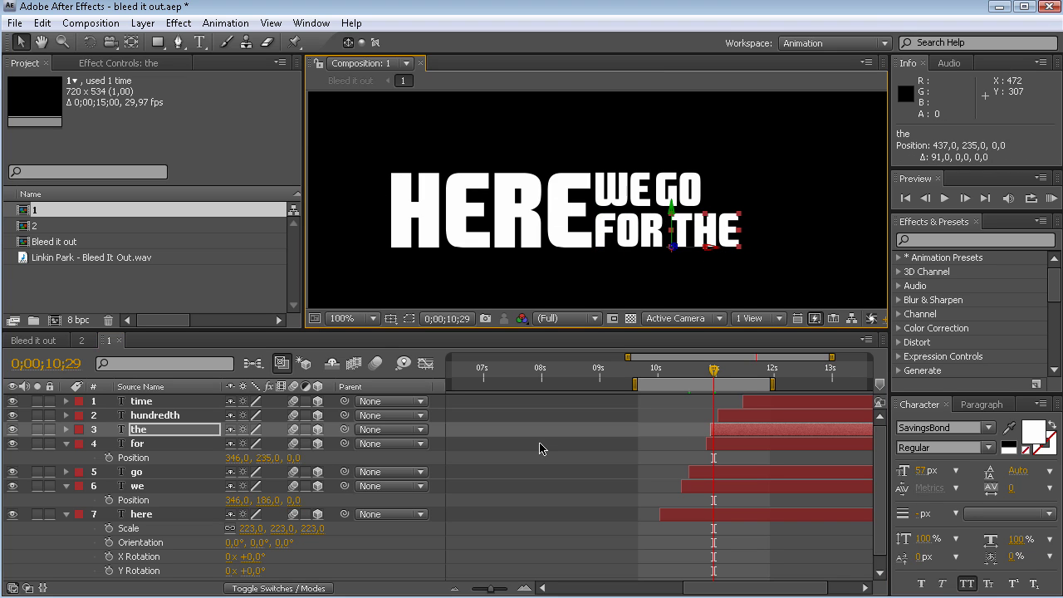
Step: Scale the "for" and "the" layers to 80% and move "THE" closer to "FOR", to X 419
{"action": "left_click", "coordinate": [150, 446], "text": "ctrl"}
{"action": "key", "text": "s"}
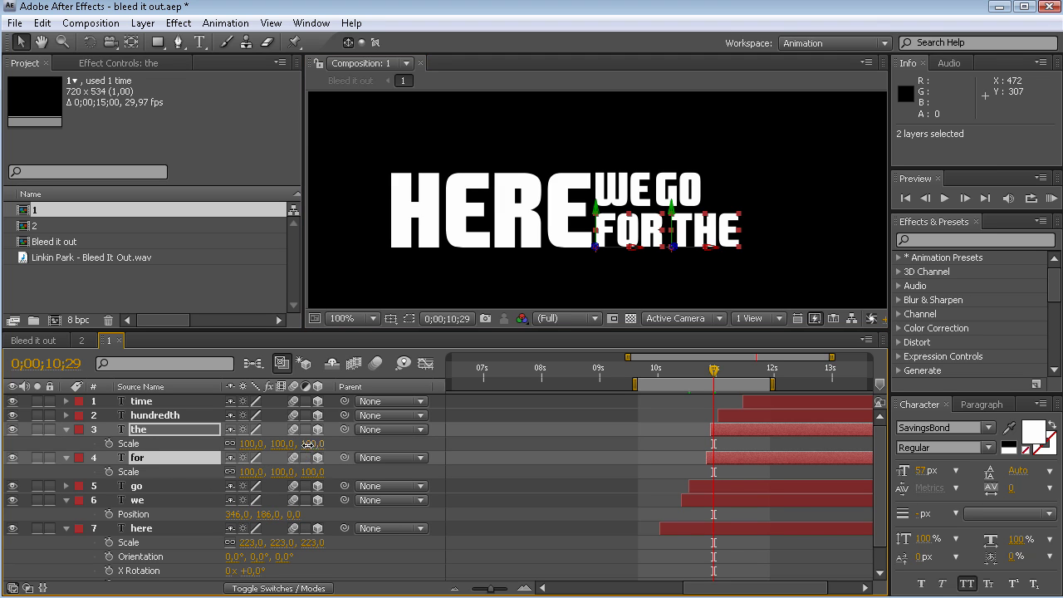
{"action": "left_click_drag", "start_coordinate": [307, 444], "coordinate": [292, 447]}
{"action": "left_click", "coordinate": [751, 295]}
{"action": "left_click", "coordinate": [706, 273]}
{"action": "left_click_drag", "start_coordinate": [712, 252], "coordinate": [698, 252]}
{"action": "key", "text": "Return"}
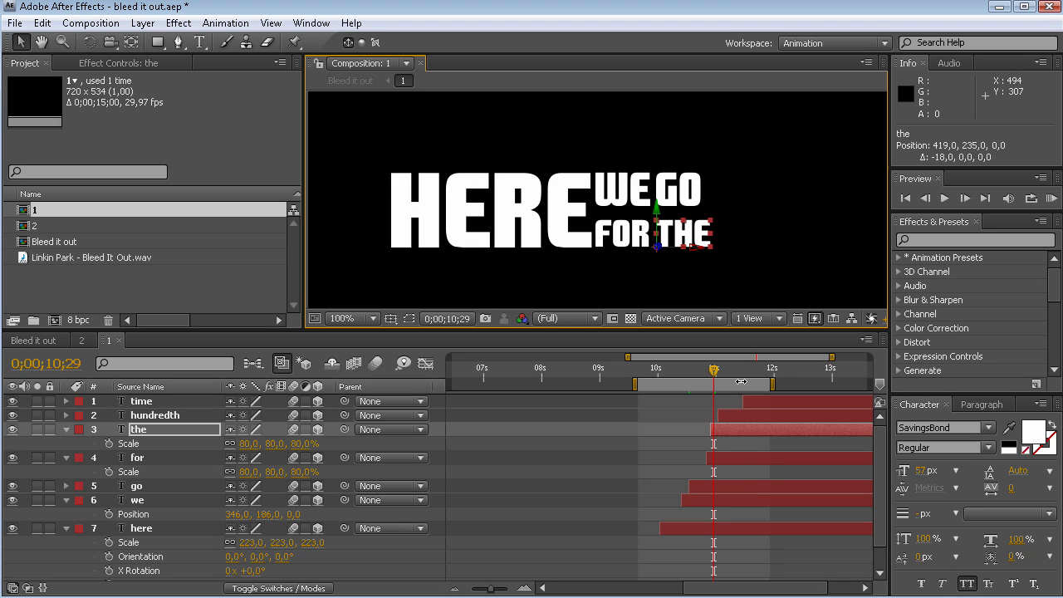
{"action": "left_click", "coordinate": [738, 450]}
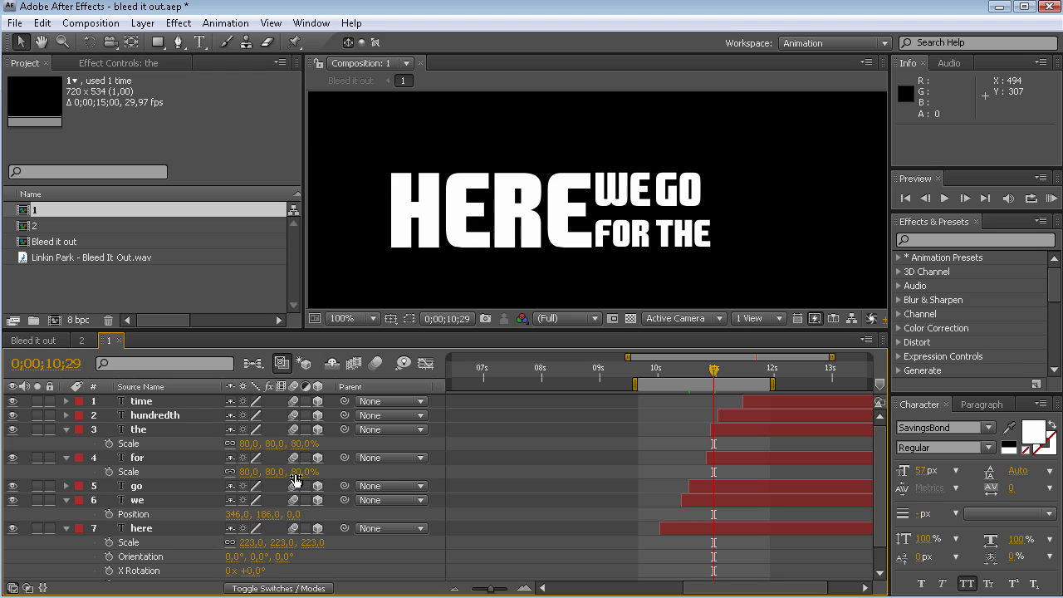
Step: Scale the "we" and "go" text layers to 111%
{"action": "left_click", "coordinate": [143, 496]}
{"action": "left_click", "coordinate": [147, 489], "text": "ctrl"}
{"action": "key", "text": "s"}
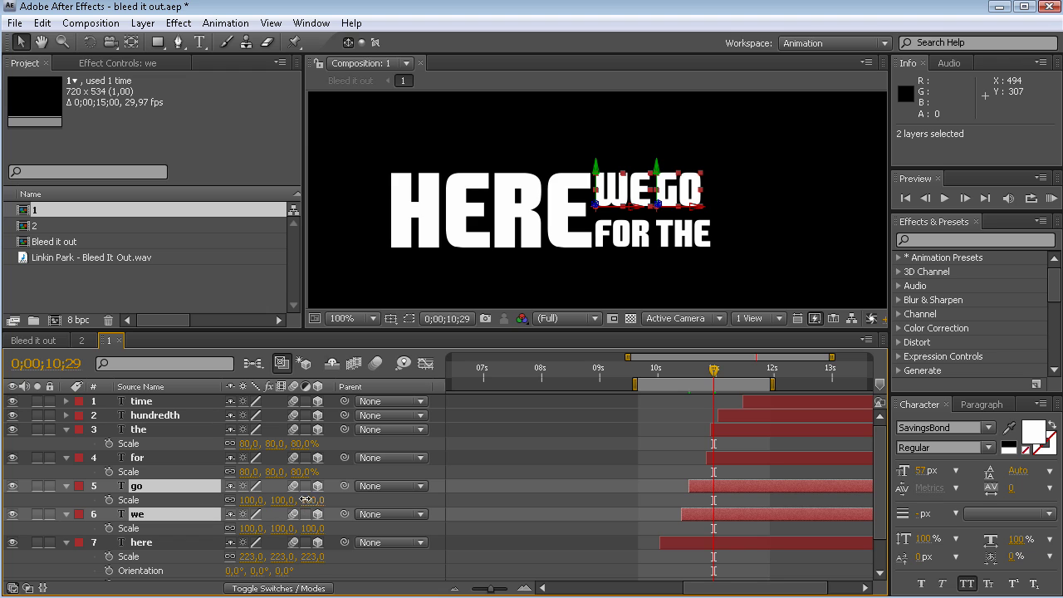
{"action": "left_click_drag", "start_coordinate": [307, 500], "coordinate": [317, 499]}
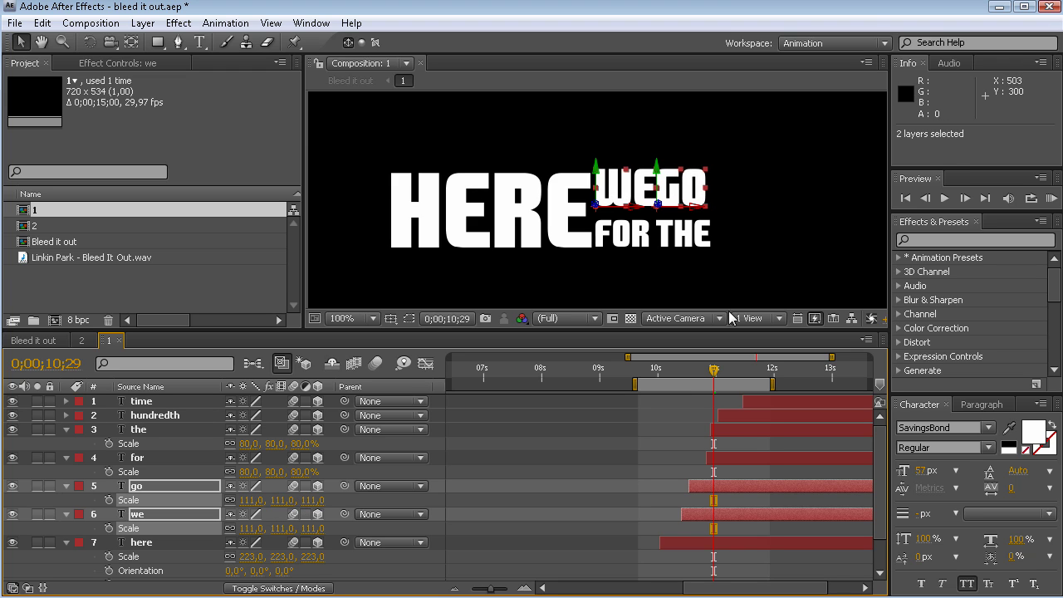
{"action": "left_click", "coordinate": [747, 462]}
Step: Shift "GO" slightly away from "WE", lower both words to match the top of "HERE", and nudge them up one pixel
{"action": "left_click_drag", "start_coordinate": [645, 214], "coordinate": [652, 214]}
{"action": "left_click", "coordinate": [606, 176], "text": "shift"}
{"action": "left_click_drag", "start_coordinate": [600, 168], "coordinate": [601, 175]}
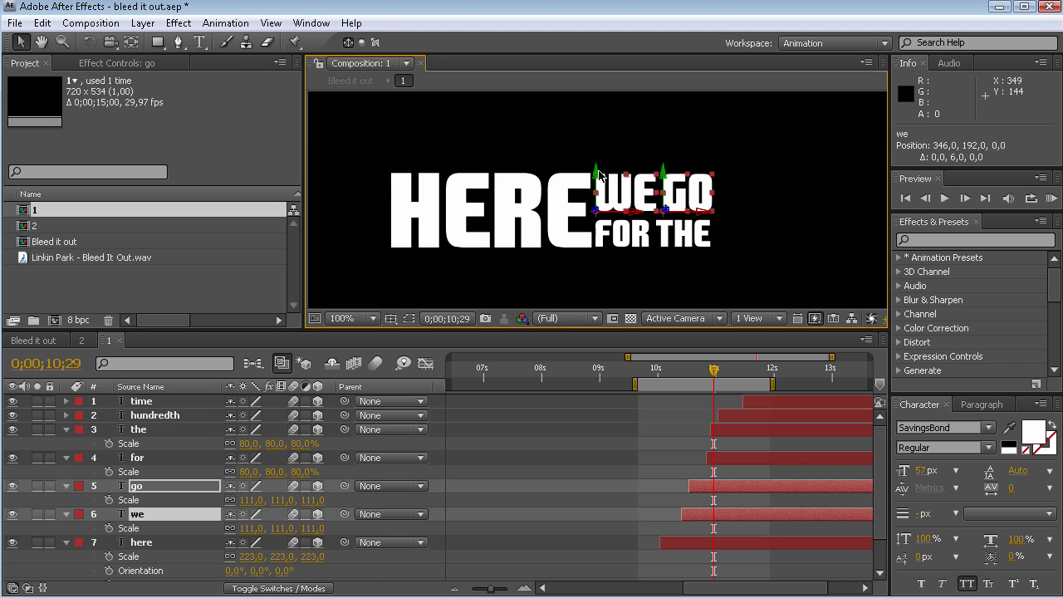
{"action": "key", "text": "F2"}
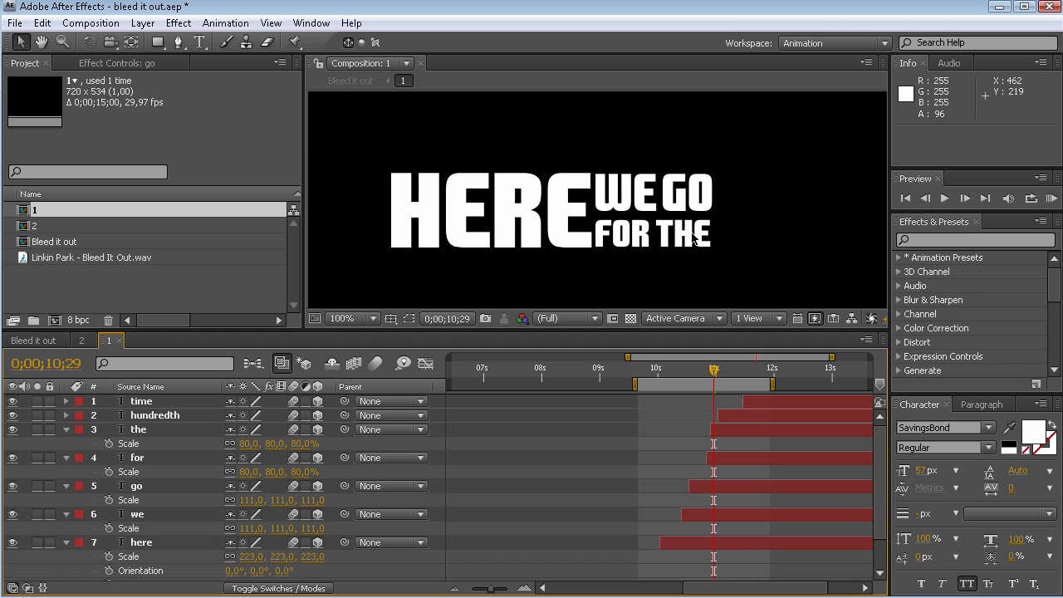
{"action": "key", "text": "ctrl+z"}
{"action": "key", "text": "Up"}
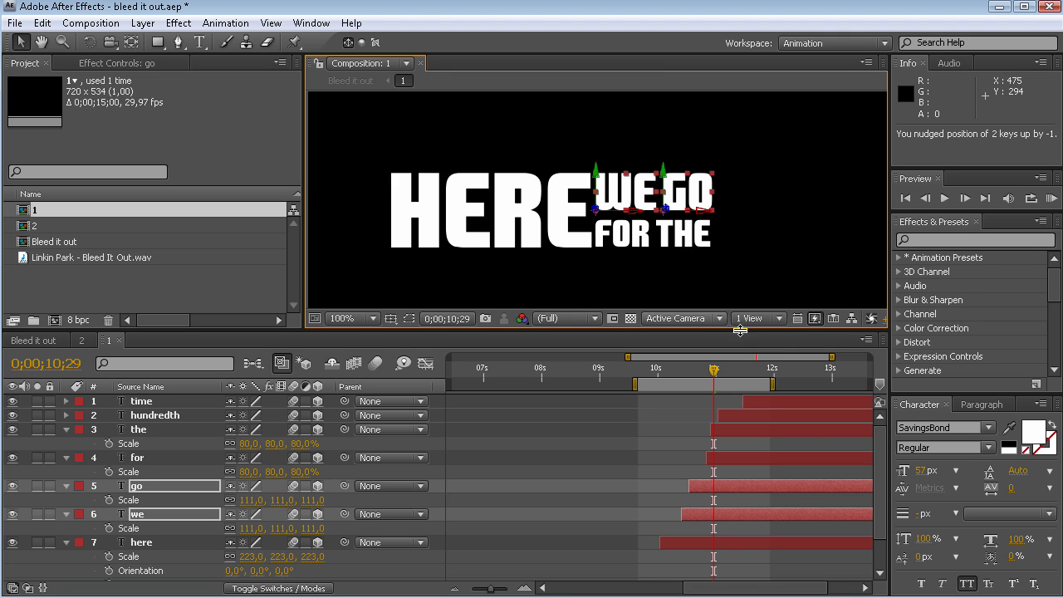
{"action": "key", "text": "F2"}
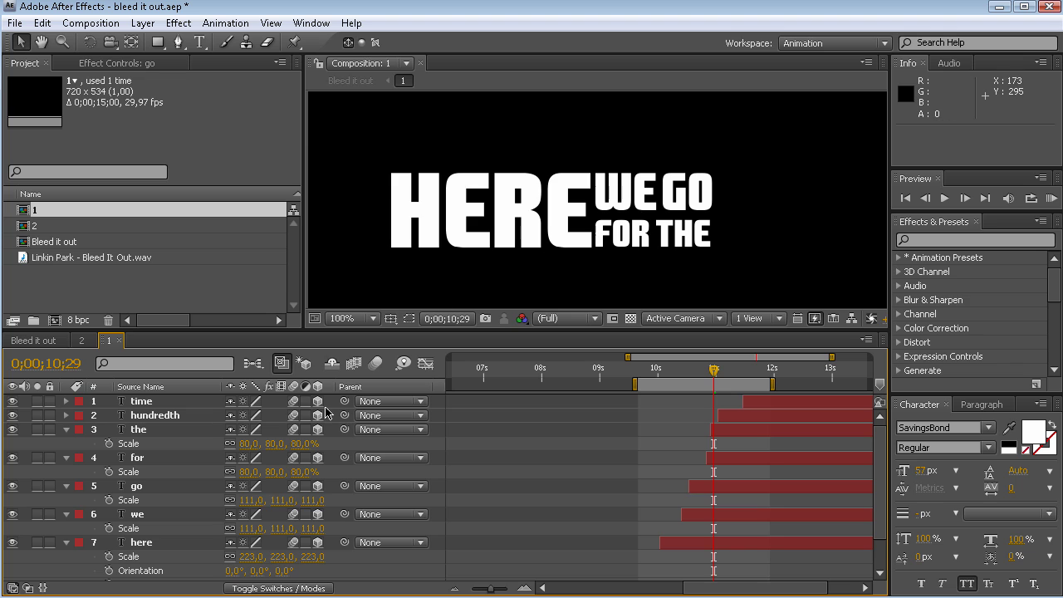
Step: At 0;00;11;05, apply the position of "here" to the "hundredth" layer and move it beneath "HERE" to Y 281
{"action": "left_click", "coordinate": [144, 419]}
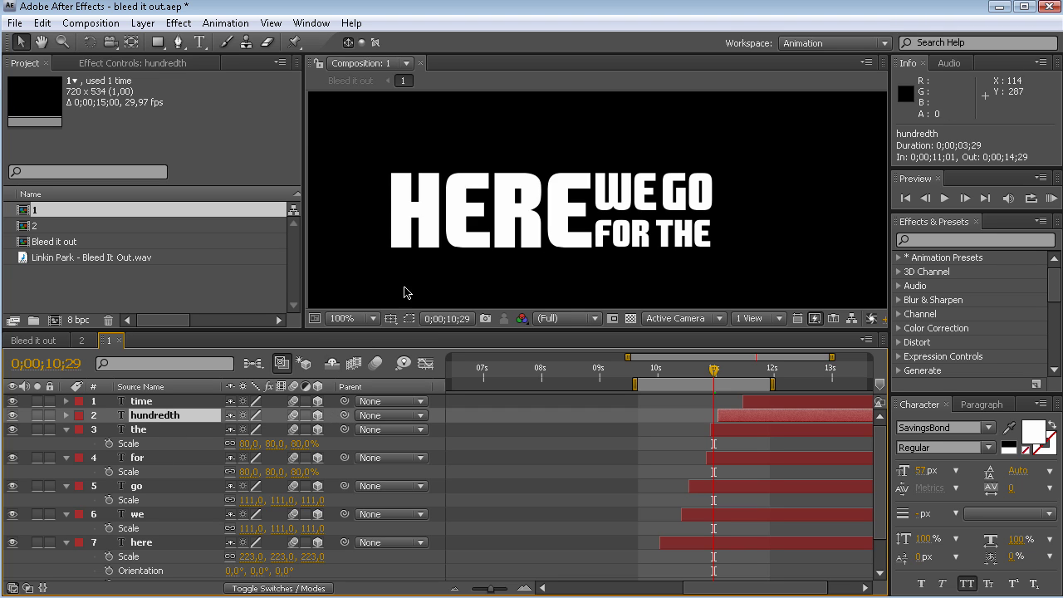
{"action": "left_click", "coordinate": [417, 247]}
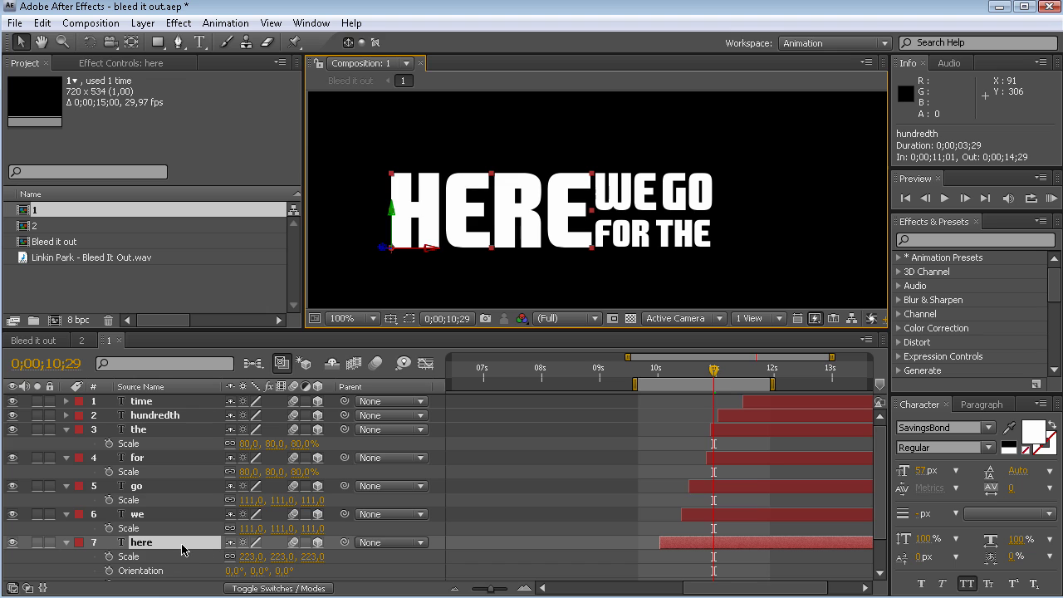
{"action": "key", "text": "p"}
{"action": "left_click", "coordinate": [178, 413]}
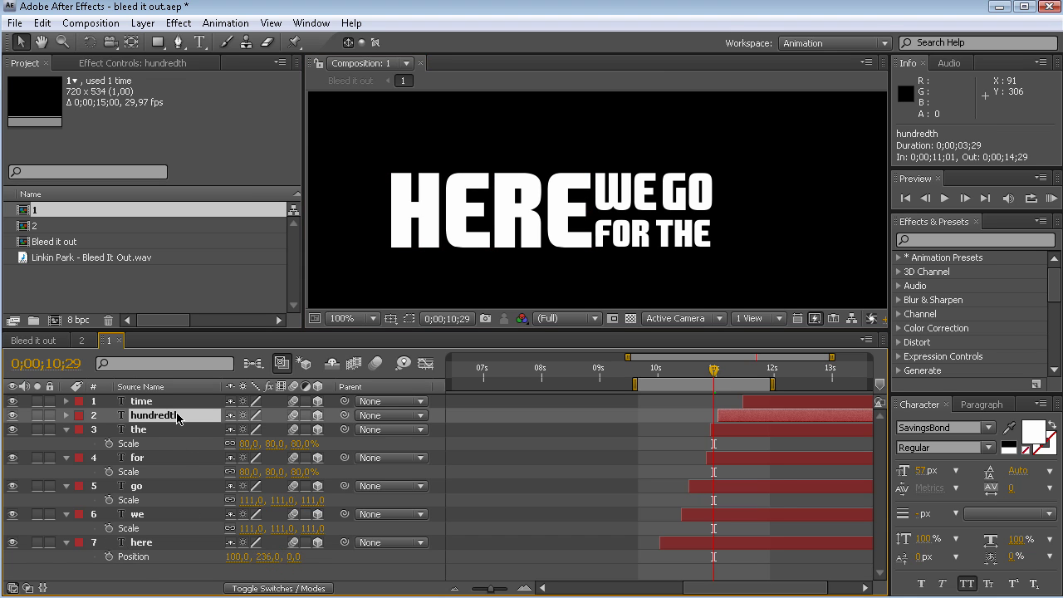
{"action": "left_click", "coordinate": [725, 370]}
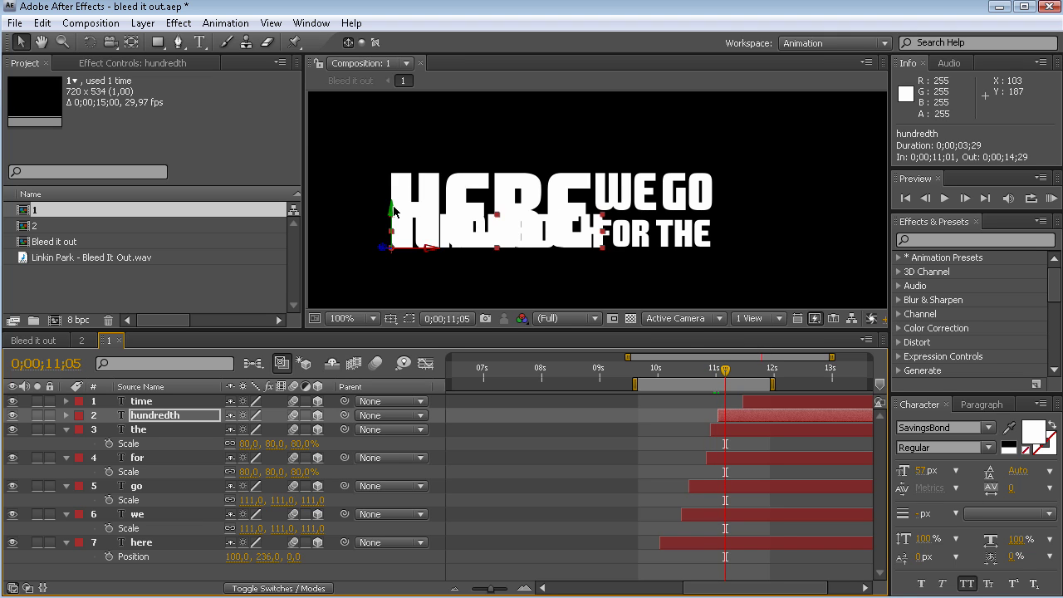
{"action": "left_click_drag", "start_coordinate": [393, 214], "coordinate": [394, 251]}
Step: Scale the "hundredth" layer to 150% and lower it to Y 303 so it clears the line above
{"action": "key", "text": "h"}
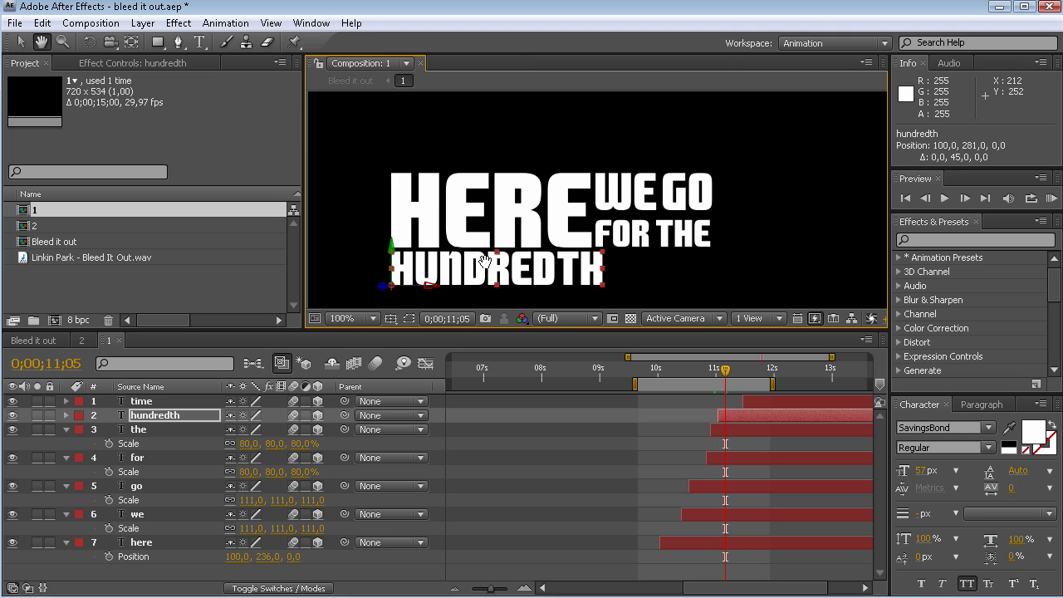
{"action": "left_click_drag", "start_coordinate": [484, 255], "coordinate": [474, 197]}
{"action": "key", "text": "v"}
{"action": "key", "text": "s"}
{"action": "left_click_drag", "start_coordinate": [307, 432], "coordinate": [349, 427]}
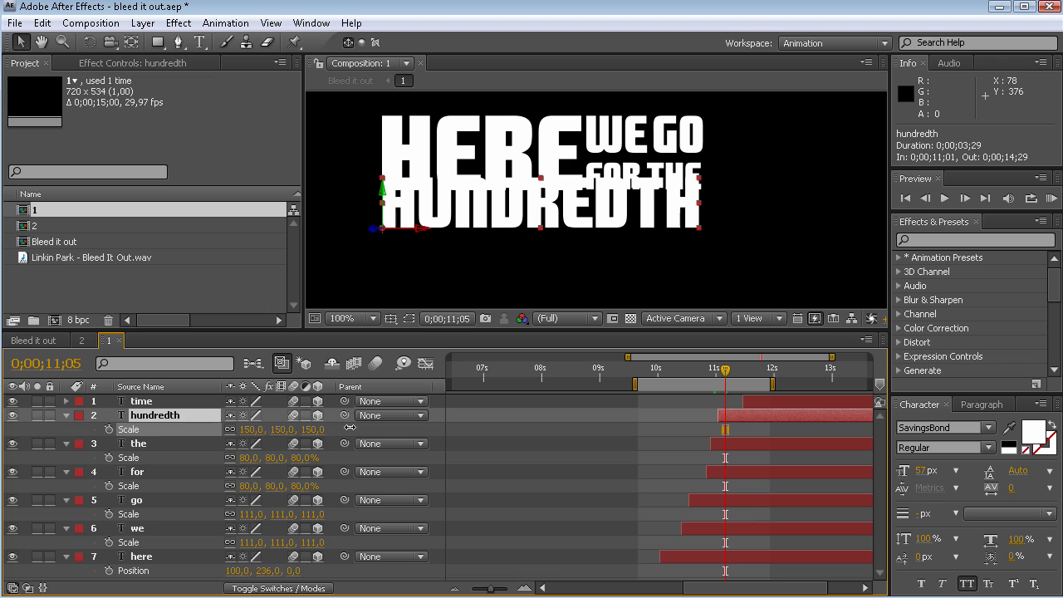
{"action": "left_click_drag", "start_coordinate": [381, 189], "coordinate": [379, 209]}
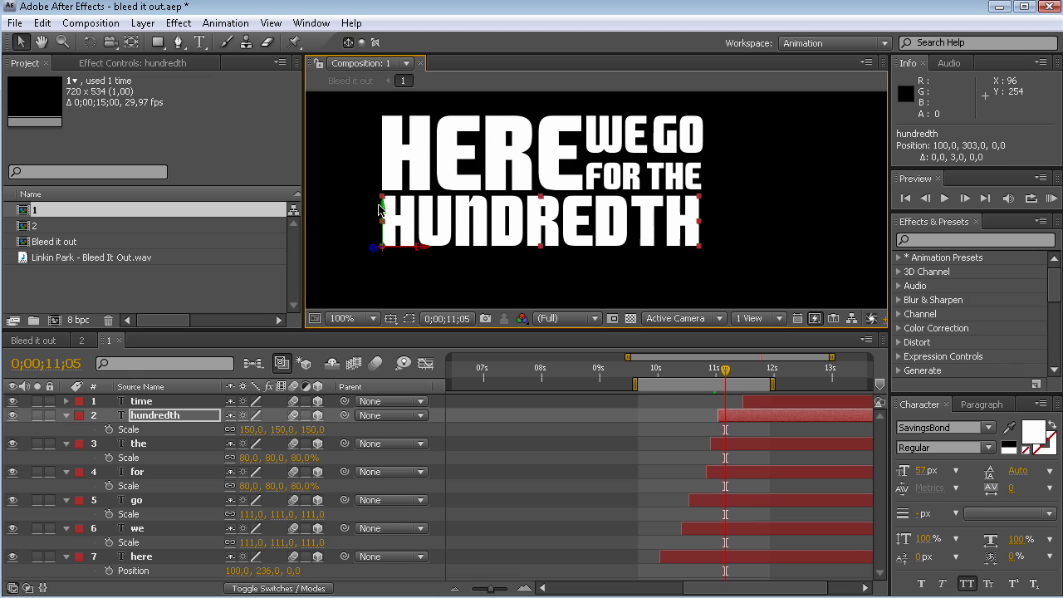
Step: At 0;00;11;19, align the "time" layer with the left edge of "HUNDREDTH" and move it down
{"action": "left_click", "coordinate": [180, 402]}
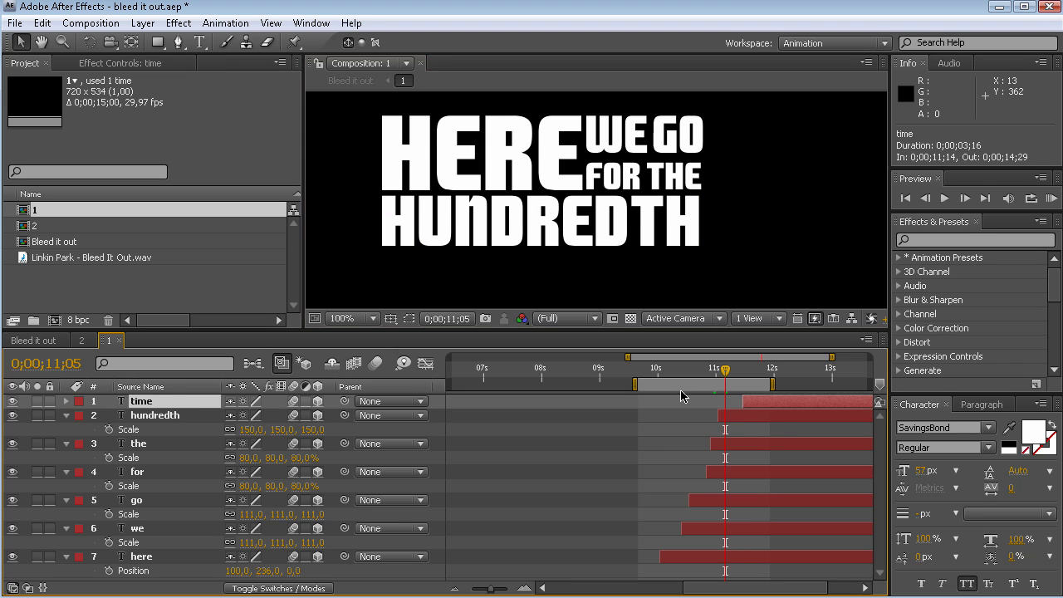
{"action": "left_click_drag", "start_coordinate": [729, 374], "coordinate": [752, 372]}
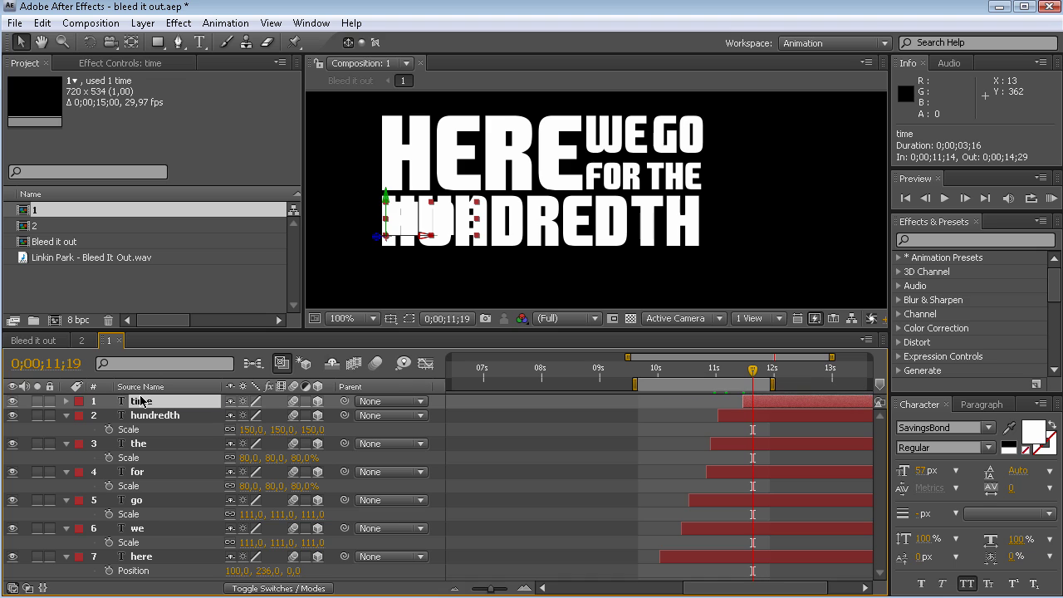
{"action": "key", "text": "p"}
{"action": "key", "text": "alt+shift+p"}
{"action": "left_click_drag", "start_coordinate": [399, 217], "coordinate": [395, 172]}
{"action": "left_click_drag", "start_coordinate": [388, 135], "coordinate": [388, 233]}
Step: Scale the "time" layer to 350% and move it beneath "HUNDREDTH" to Y 454
{"action": "key", "text": "comma"}
{"action": "left_click_drag", "start_coordinate": [545, 247], "coordinate": [529, 189]}
{"action": "left_click", "coordinate": [186, 402]}
{"action": "key", "text": "s"}
{"action": "left_click_drag", "start_coordinate": [313, 419], "coordinate": [513, 408]}
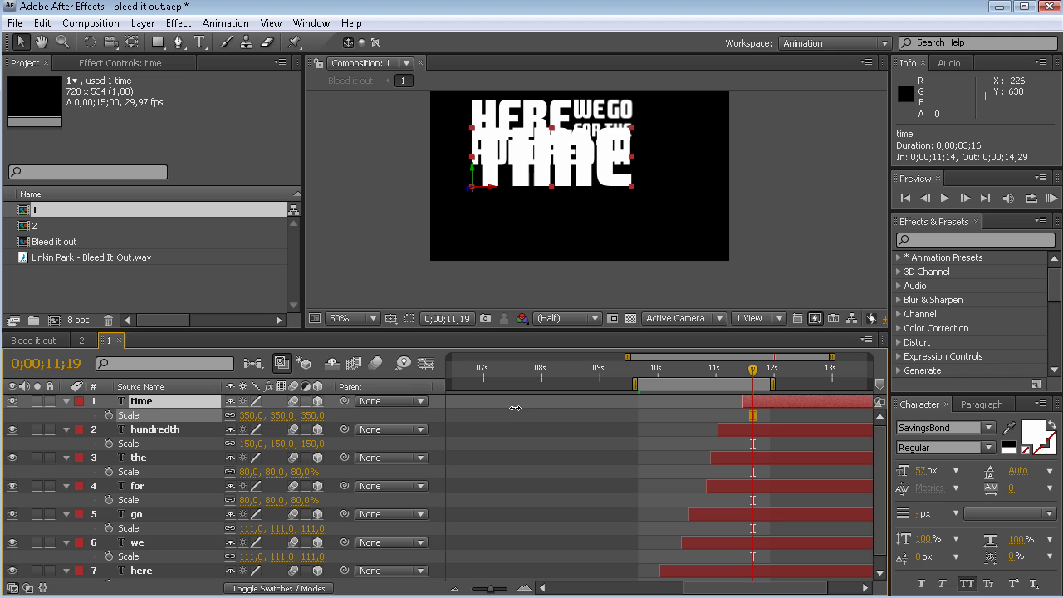
{"action": "left_click_drag", "start_coordinate": [476, 168], "coordinate": [475, 207]}
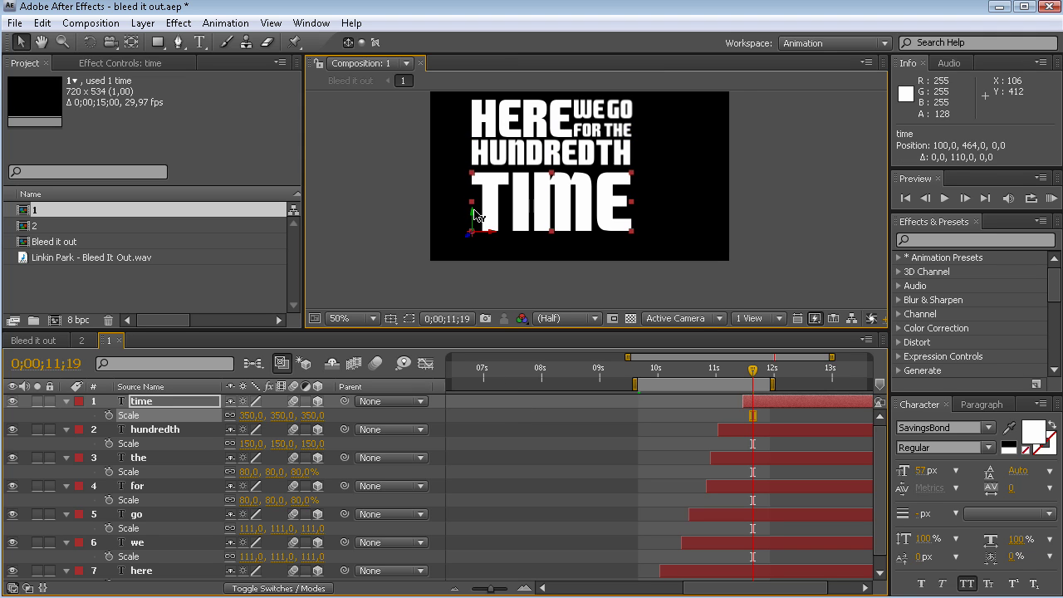
{"action": "left_click_drag", "start_coordinate": [683, 163], "coordinate": [685, 216]}
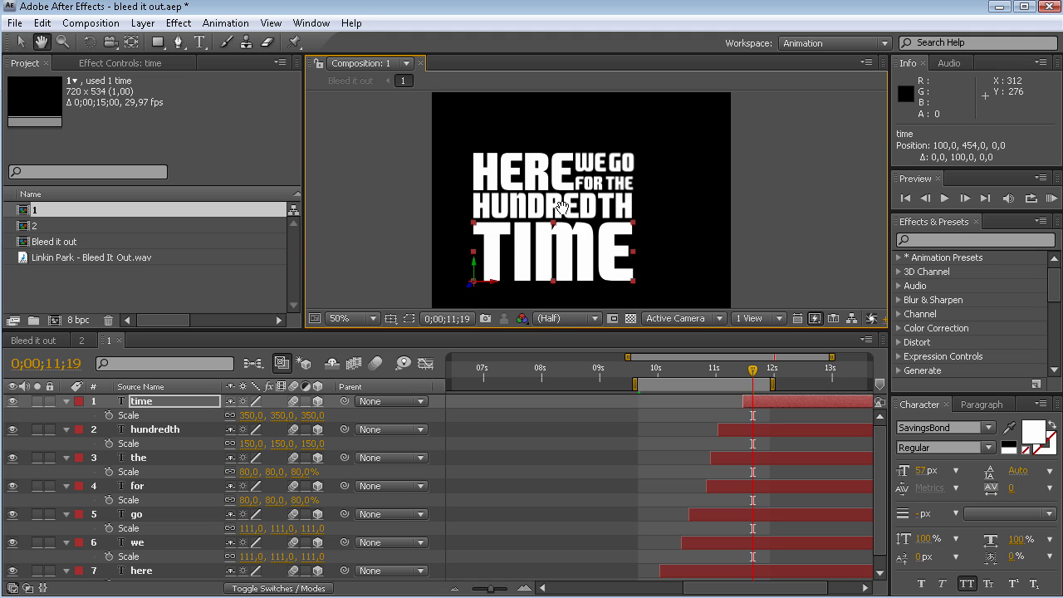
Step: Open composition 2 and change the font of all six text layers to SavingsBond
{"action": "left_click", "coordinate": [83, 341]}
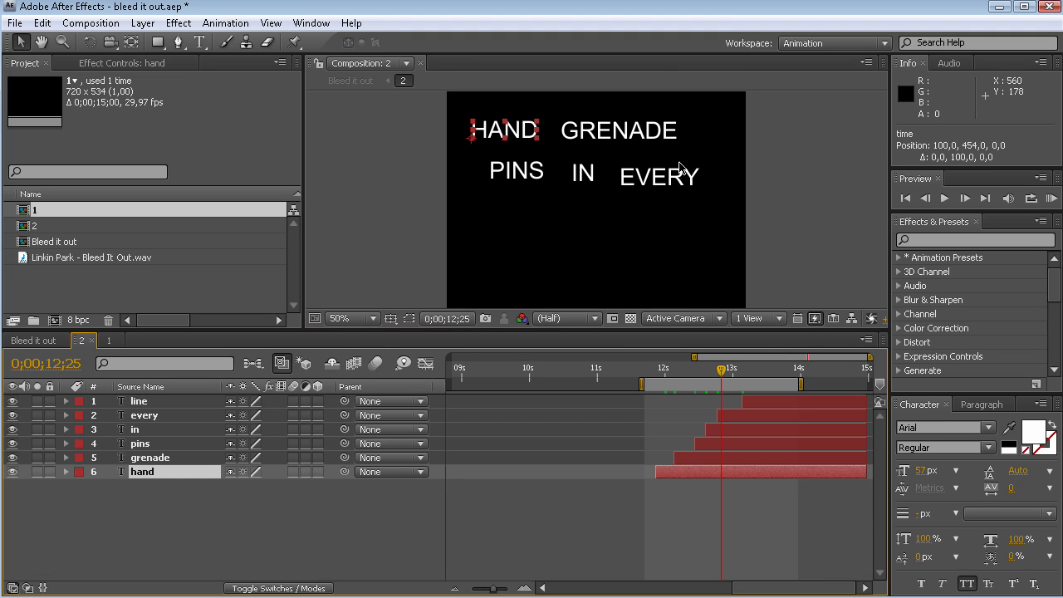
{"action": "key", "text": "ctrl+a"}
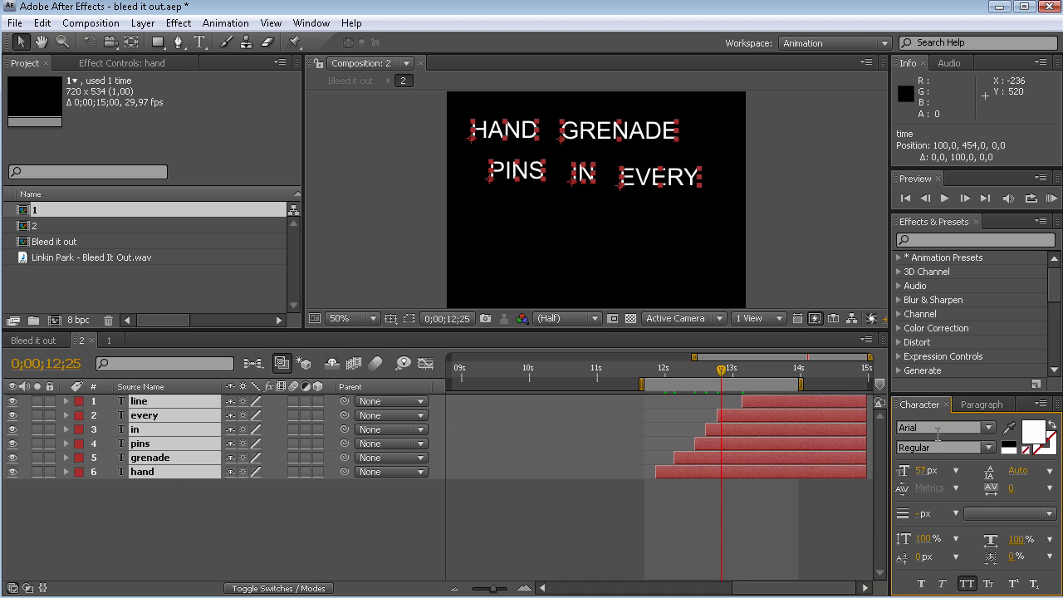
{"action": "left_click", "coordinate": [942, 427]}
{"action": "left_click", "coordinate": [316, 529]}
Step: At 0;00;12;02, reveal the rotation of the "hand" layer and enable 3D and motion blur for all six text layers
{"action": "left_click_drag", "start_coordinate": [721, 370], "coordinate": [670, 369]}
{"action": "left_click", "coordinate": [165, 470]}
{"action": "key", "text": "r"}
{"action": "key", "text": "ctrl+a"}
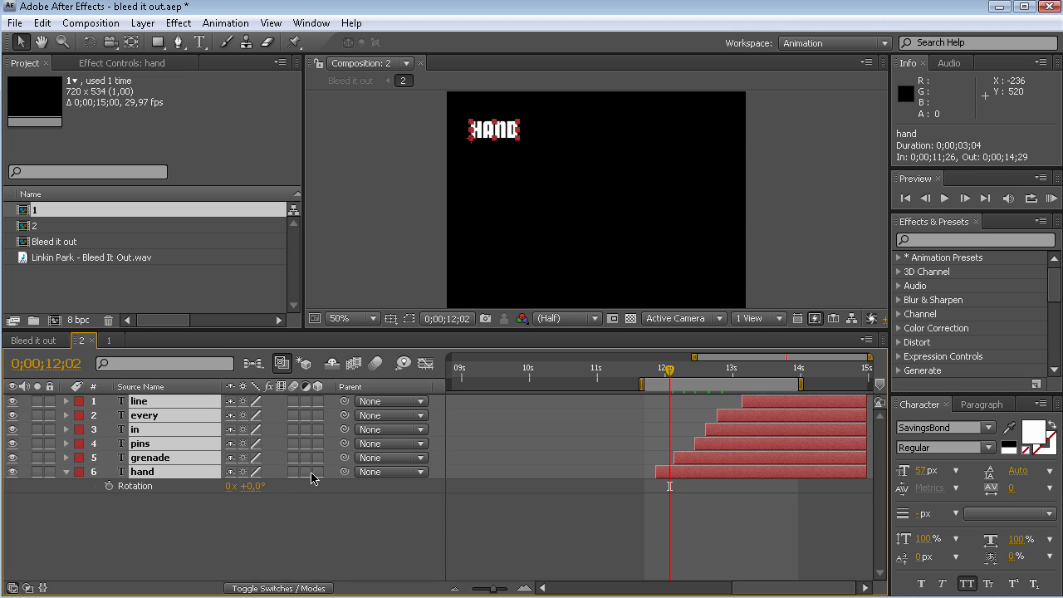
{"action": "left_click", "coordinate": [317, 471]}
{"action": "left_click", "coordinate": [294, 471]}
Step: Try to set the Z Rotation of all six text layers to -90° and move the words down and inward
{"action": "left_click_drag", "start_coordinate": [247, 533], "coordinate": [218, 527]}
{"action": "left_click", "coordinate": [249, 529]}
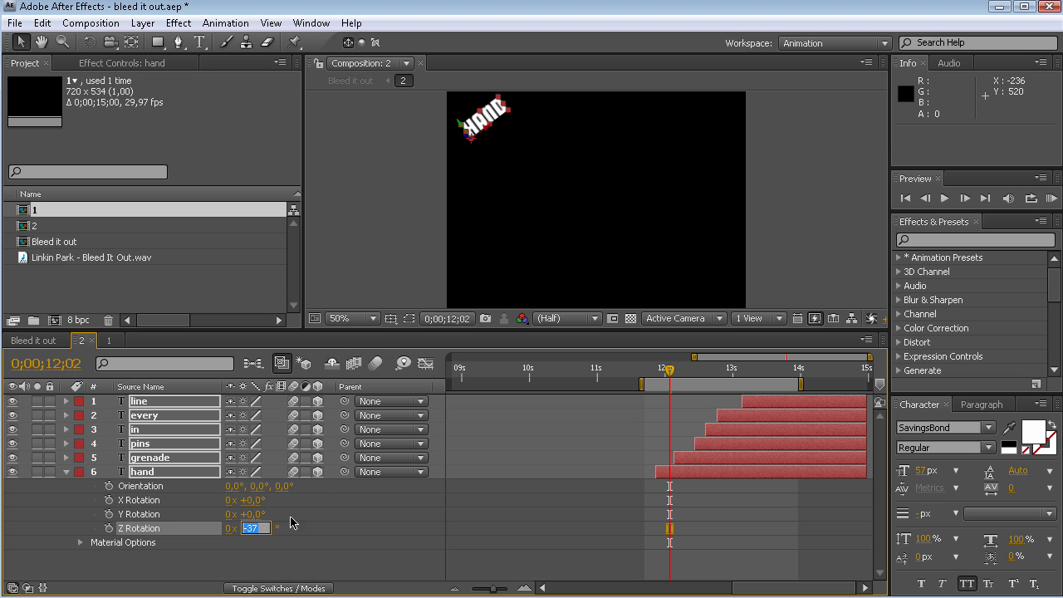
{"action": "key", "text": "Return"}
{"action": "left_click_drag", "start_coordinate": [461, 116], "coordinate": [488, 174]}
{"action": "left_click", "coordinate": [375, 536]}
Step: Check the rotated word "GRENADE" at 0;00;12;06 and undo the shared move and Z rotation of the six layers
{"action": "left_click", "coordinate": [183, 457]}
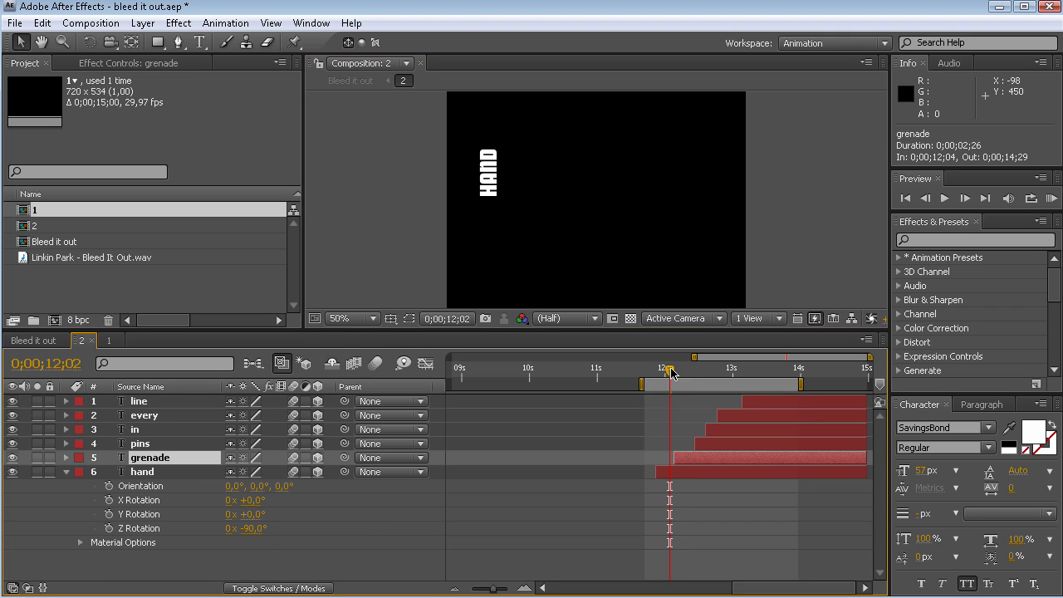
{"action": "left_click_drag", "start_coordinate": [671, 374], "coordinate": [678, 372]}
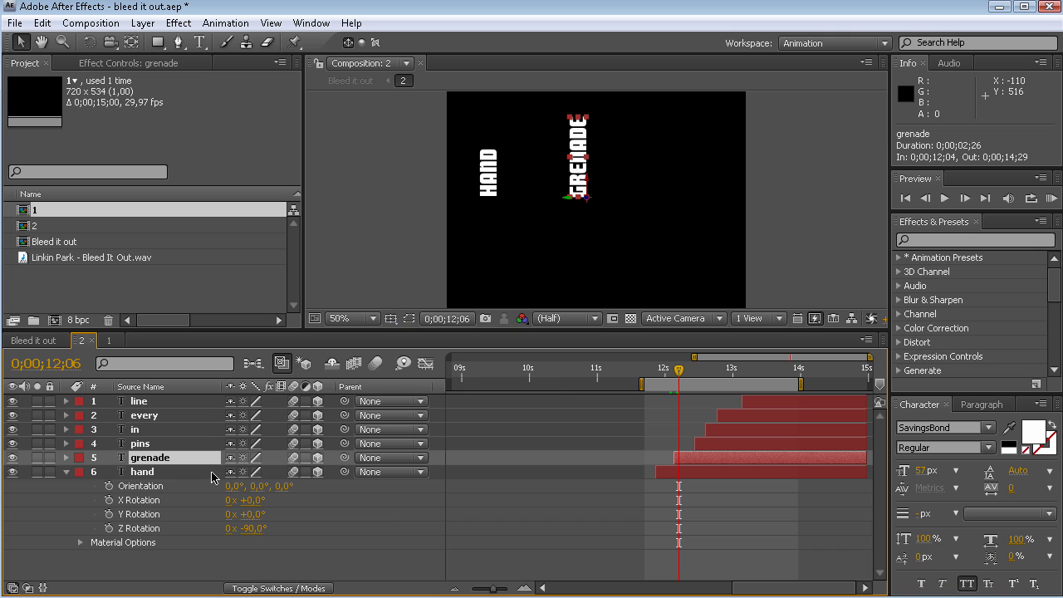
{"action": "key", "text": "ctrl+z"}
{"action": "key", "text": "ctrl+z"}
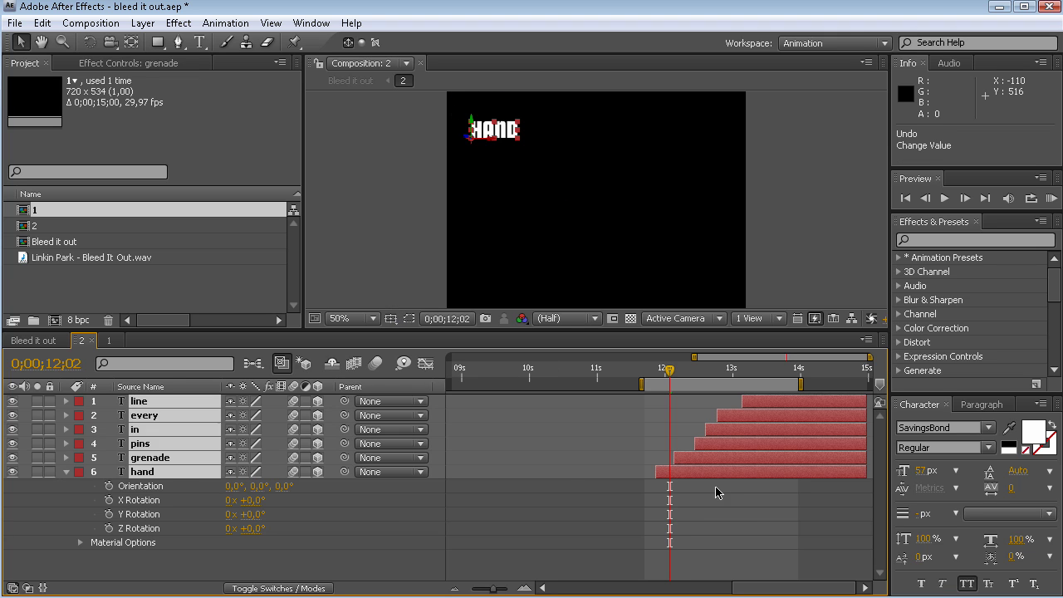
Step: Set the Z Rotation of the "hand" layer alone to -90° and move the word to position 128, 292
{"action": "left_click", "coordinate": [688, 472]}
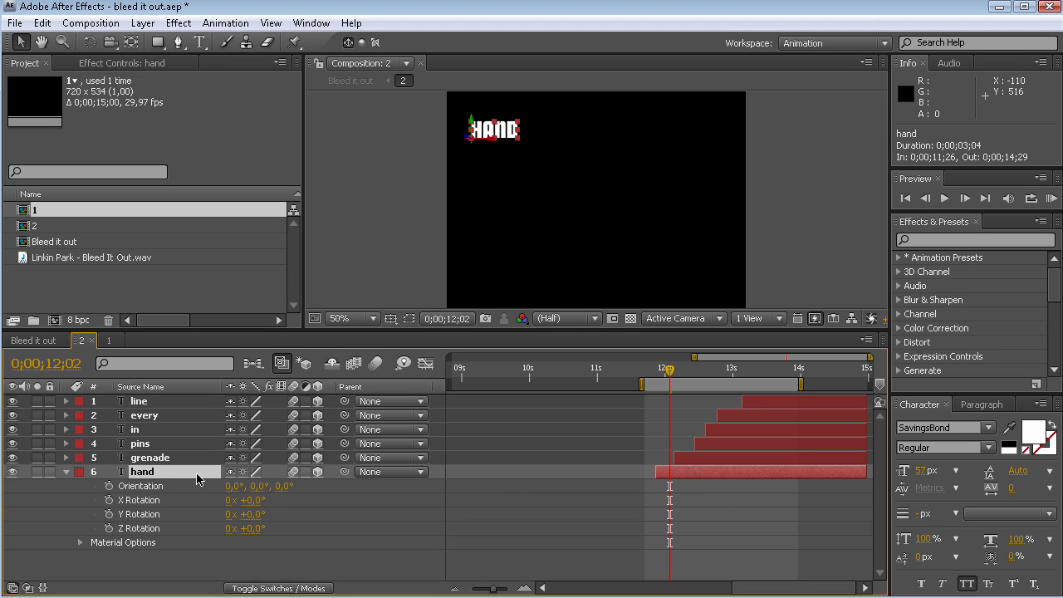
{"action": "left_click", "coordinate": [232, 526]}
{"action": "type", "text": "-90"}
{"action": "key", "text": "Return"}
{"action": "left_click_drag", "start_coordinate": [471, 114], "coordinate": [499, 186]}
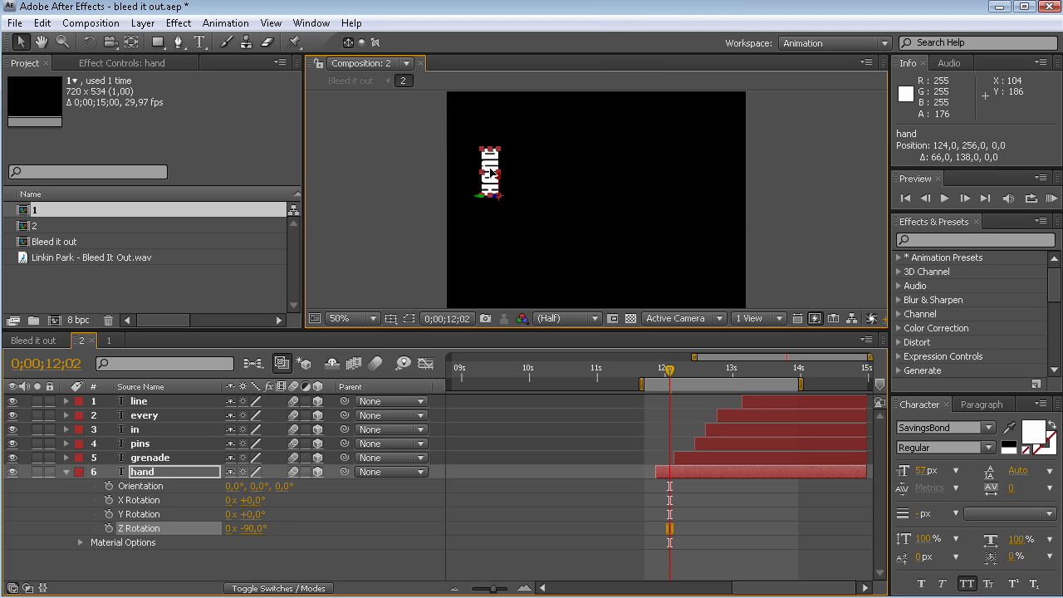
Step: At 0;00;12;06, copy the position of the "hand" layer onto the "grenade" layer
{"action": "left_click_drag", "start_coordinate": [671, 376], "coordinate": [679, 376]}
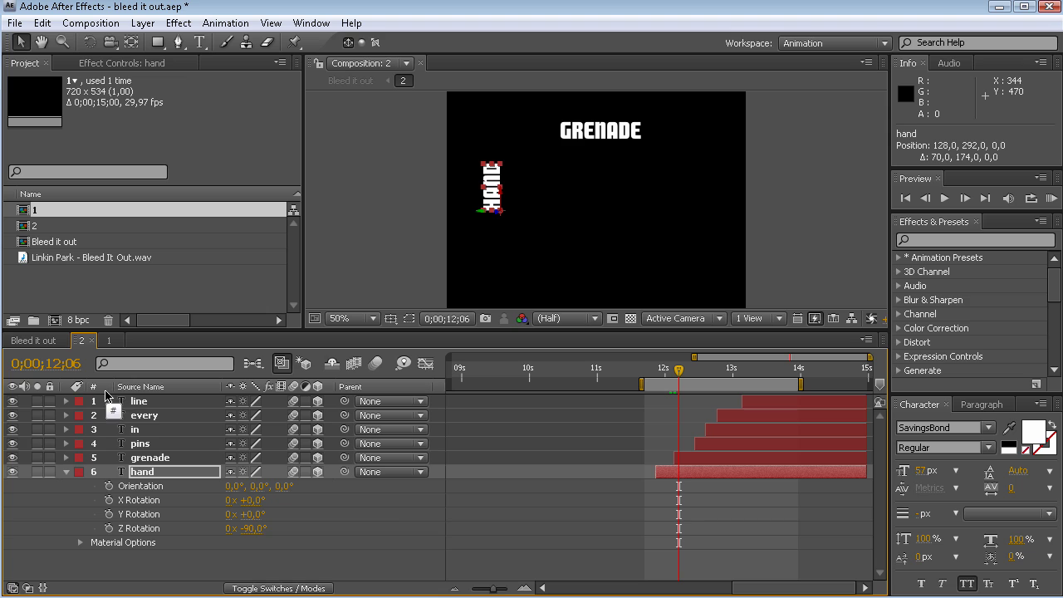
{"action": "left_click", "coordinate": [157, 461]}
{"action": "left_click", "coordinate": [150, 472]}
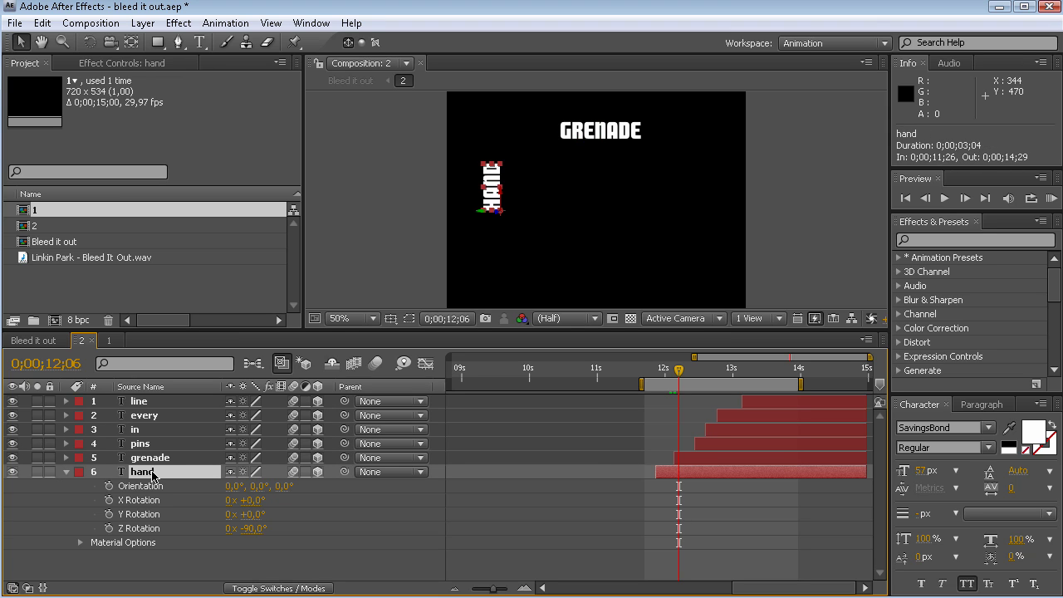
{"action": "key", "text": "p"}
{"action": "left_click", "coordinate": [155, 485]}
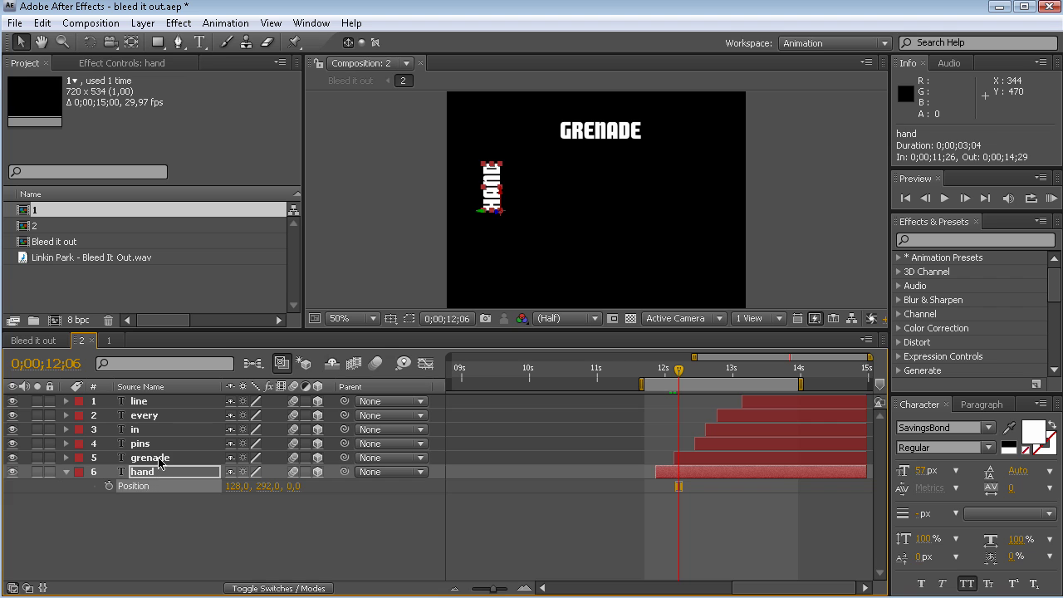
{"action": "left_click", "coordinate": [157, 459]}
Step: Scale the "grenade" layer to 276% to match the height of "HAND" and move it horizontally to X position 134
{"action": "key", "text": "s"}
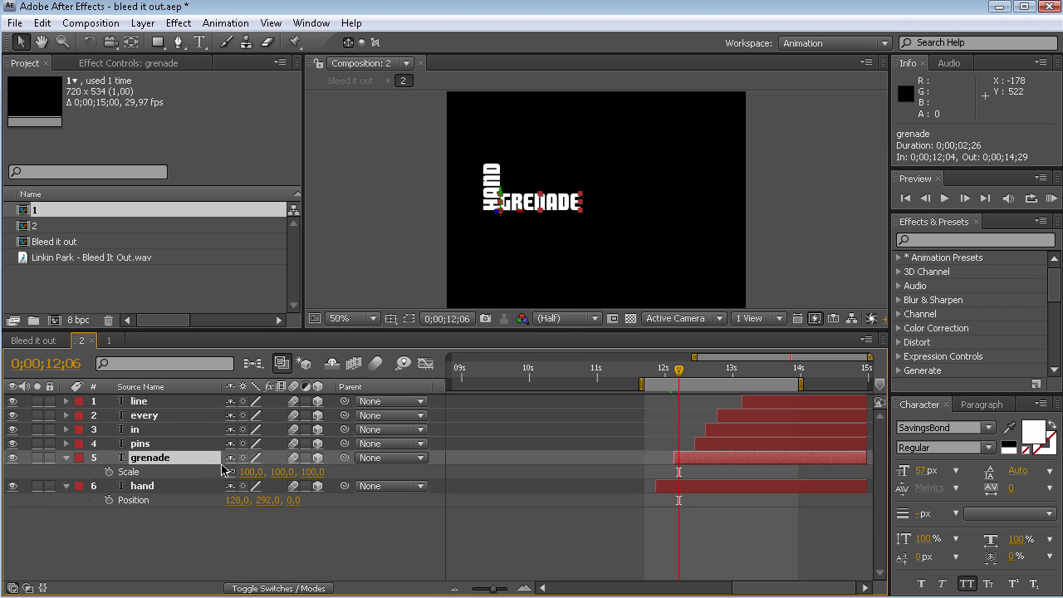
{"action": "left_click_drag", "start_coordinate": [308, 473], "coordinate": [449, 471]}
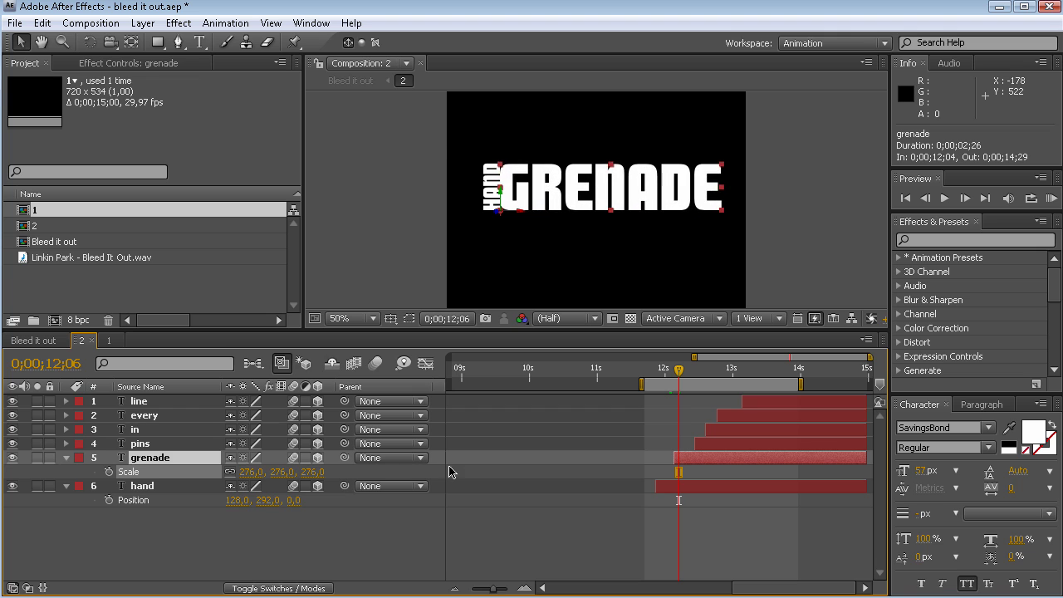
{"action": "key", "text": "period"}
{"action": "mouse_move", "coordinate": [432, 228]}
{"action": "left_mouse_down"}
{"action": "mouse_move", "coordinate": [413, 245]}
{"action": "mouse_move", "coordinate": [430, 241]}
{"action": "left_mouse_up"}
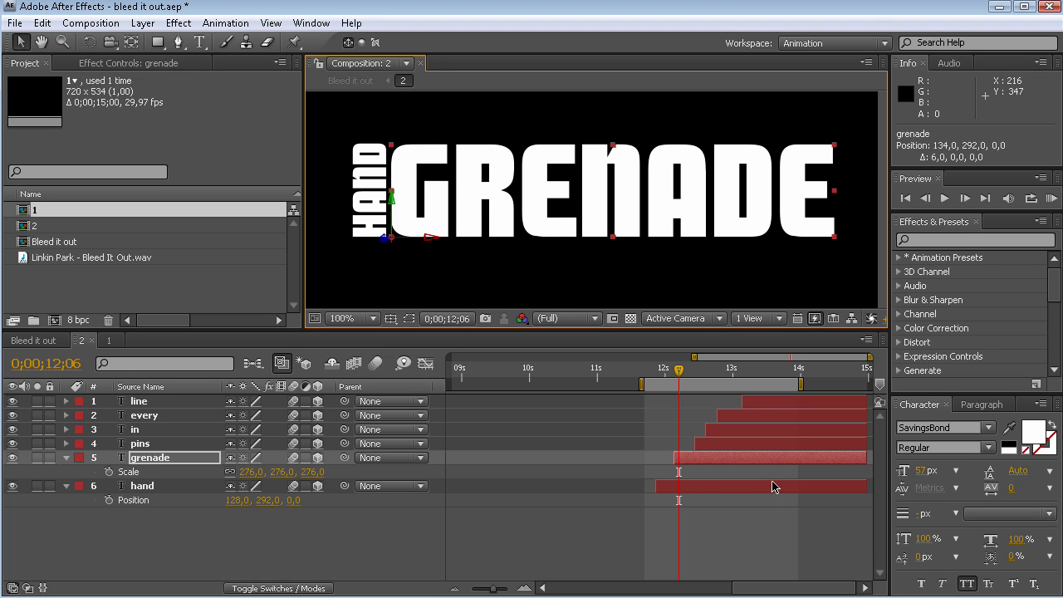
{"action": "left_click", "coordinate": [604, 470]}
Step: At 0;00;12;15, move the word "PINS" directly below "HAND", to position 87, 338
{"action": "left_click", "coordinate": [169, 445]}
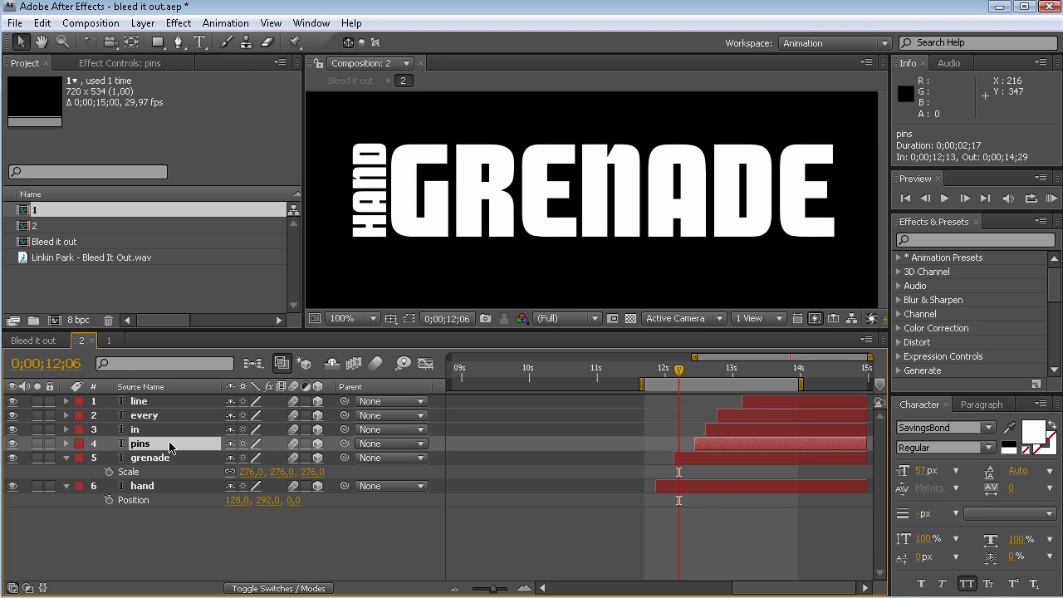
{"action": "left_click_drag", "start_coordinate": [680, 381], "coordinate": [699, 381]}
{"action": "left_click_drag", "start_coordinate": [366, 143], "coordinate": [393, 278]}
{"action": "left_click", "coordinate": [465, 276]}
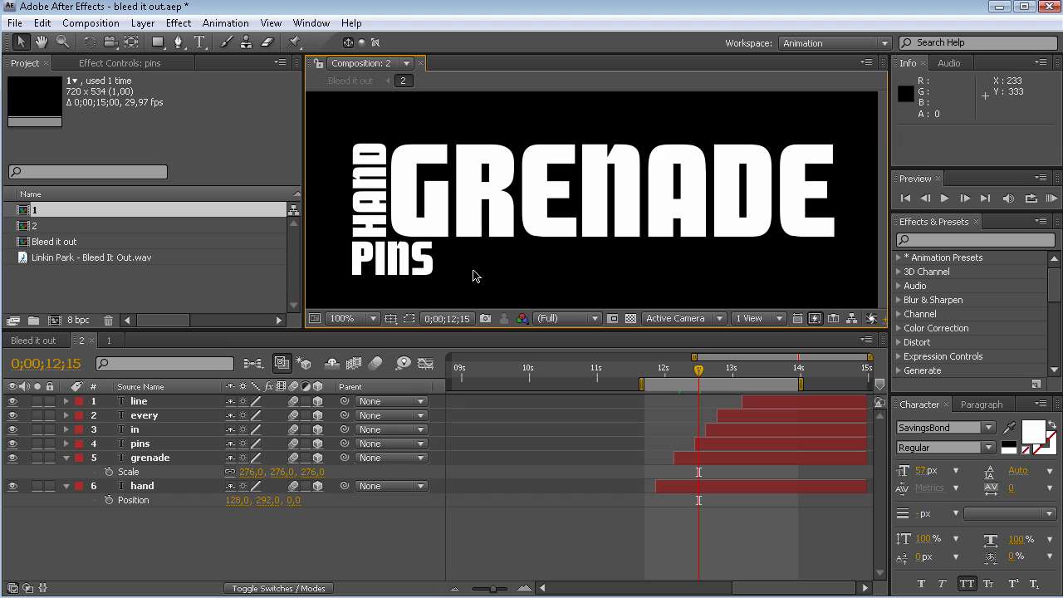
Step: Copy the position of the "pins" layer onto the "in", "every" and "line" layers
{"action": "left_click", "coordinate": [139, 444]}
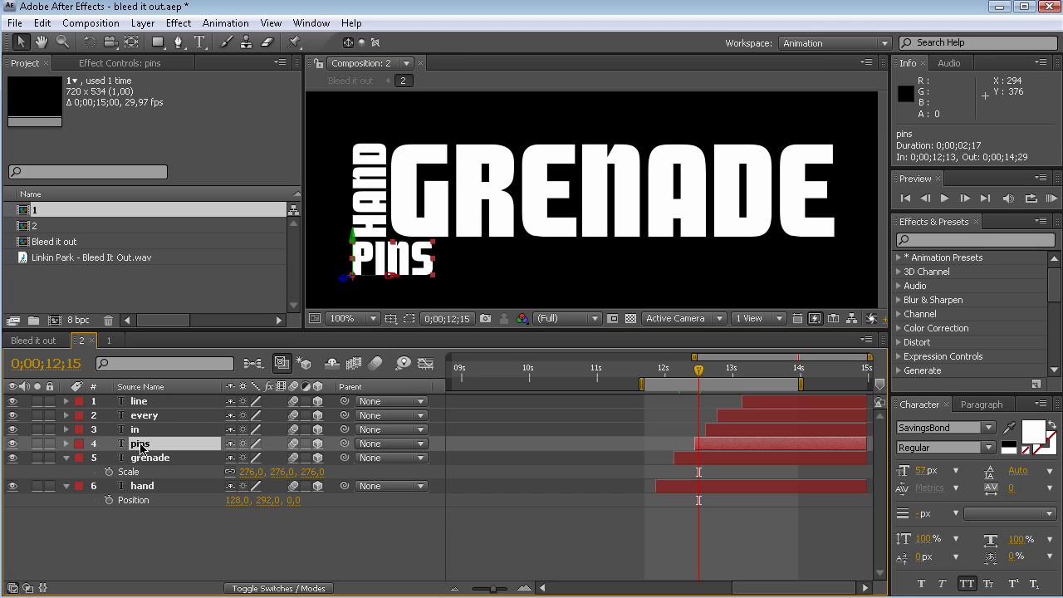
{"action": "key", "text": "p"}
{"action": "left_click", "coordinate": [155, 461]}
{"action": "left_click", "coordinate": [154, 430]}
{"action": "left_click", "coordinate": [155, 416], "text": "ctrl"}
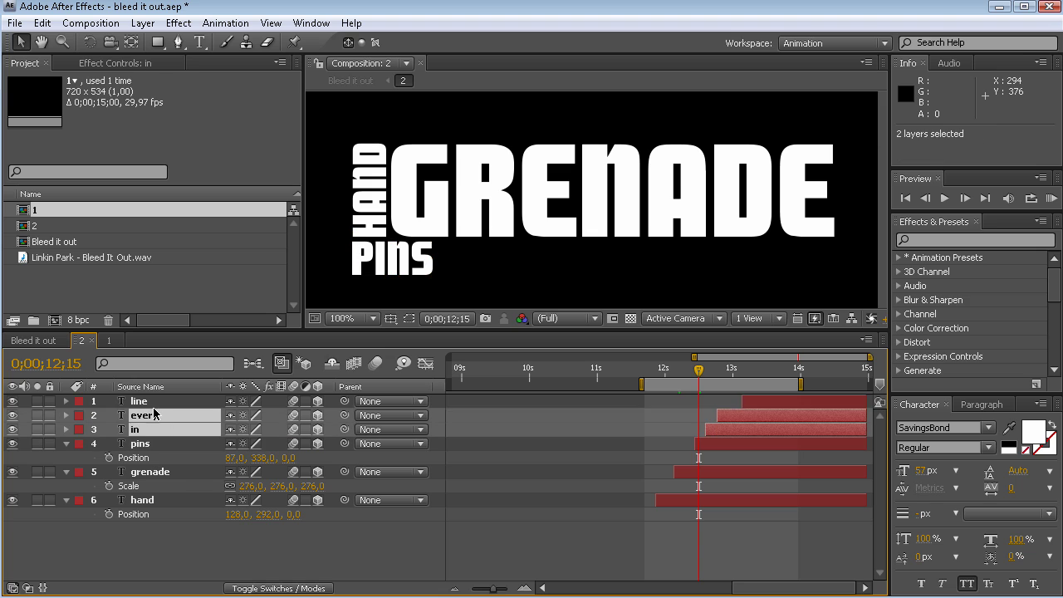
{"action": "left_click", "coordinate": [156, 401], "text": "ctrl"}
Step: Move "IN" horizontally to X position 196 at 0;00;12;20 and "EVERY" to X position 264 at 0;00;12;28
{"action": "left_click_drag", "start_coordinate": [702, 375], "coordinate": [713, 377]}
{"action": "left_click", "coordinate": [720, 427]}
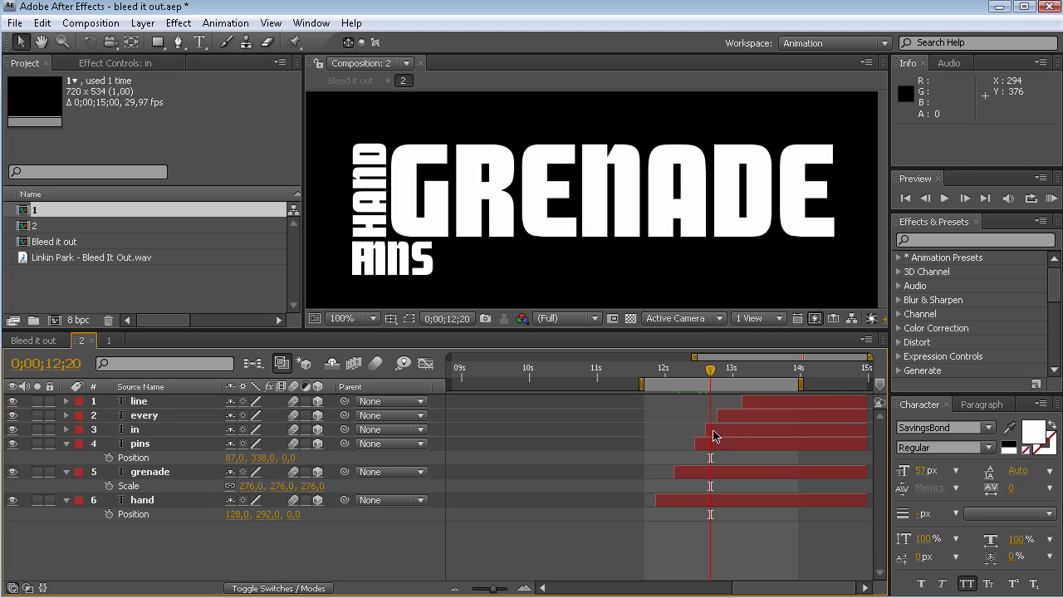
{"action": "left_click_drag", "start_coordinate": [397, 283], "coordinate": [486, 283]}
{"action": "left_click_drag", "start_coordinate": [707, 372], "coordinate": [730, 372]}
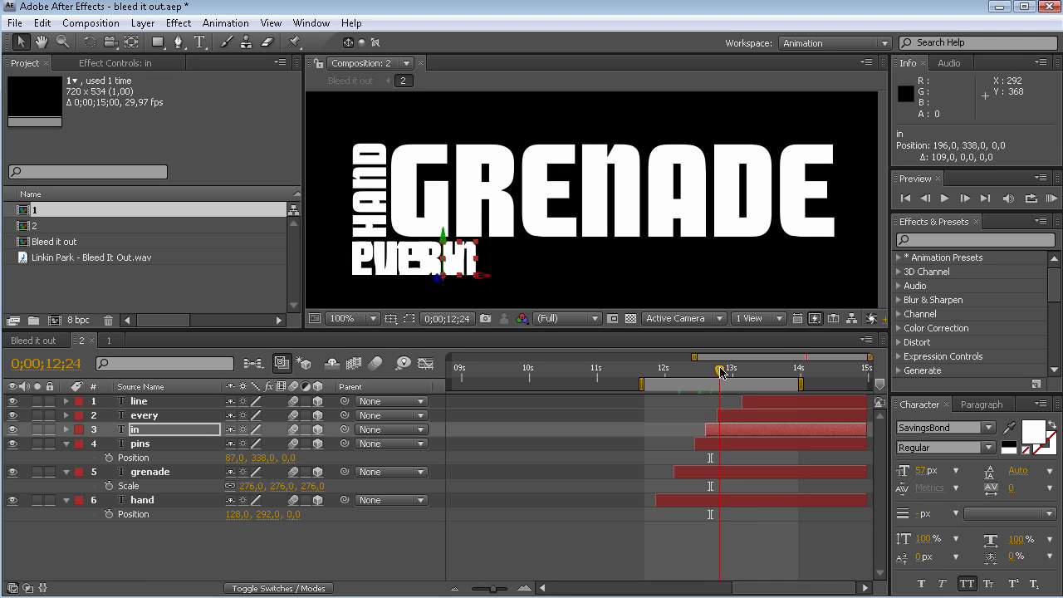
{"action": "left_click", "coordinate": [734, 416]}
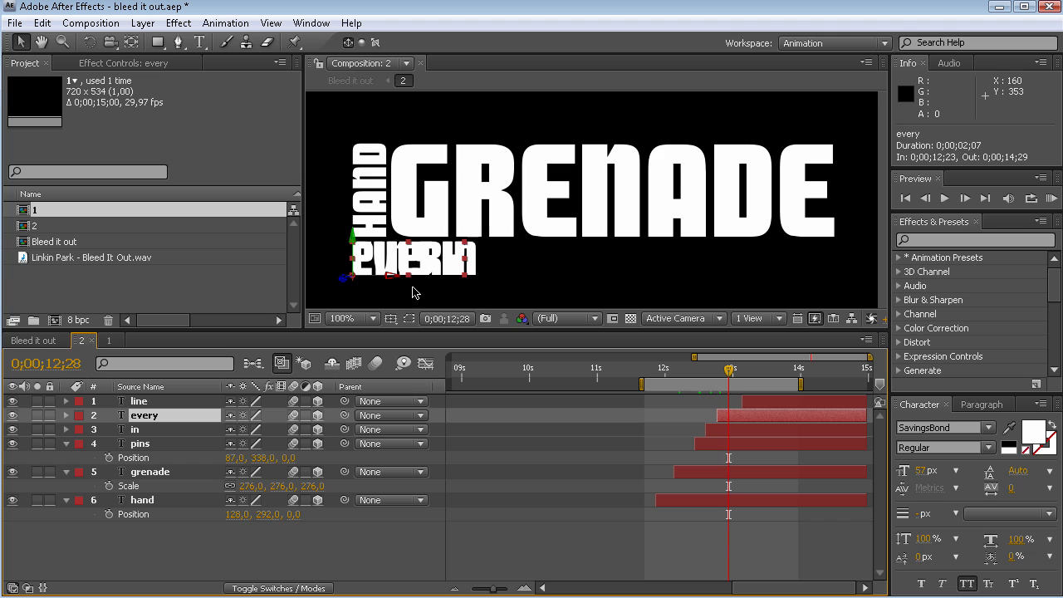
{"action": "left_click_drag", "start_coordinate": [397, 282], "coordinate": [544, 284]}
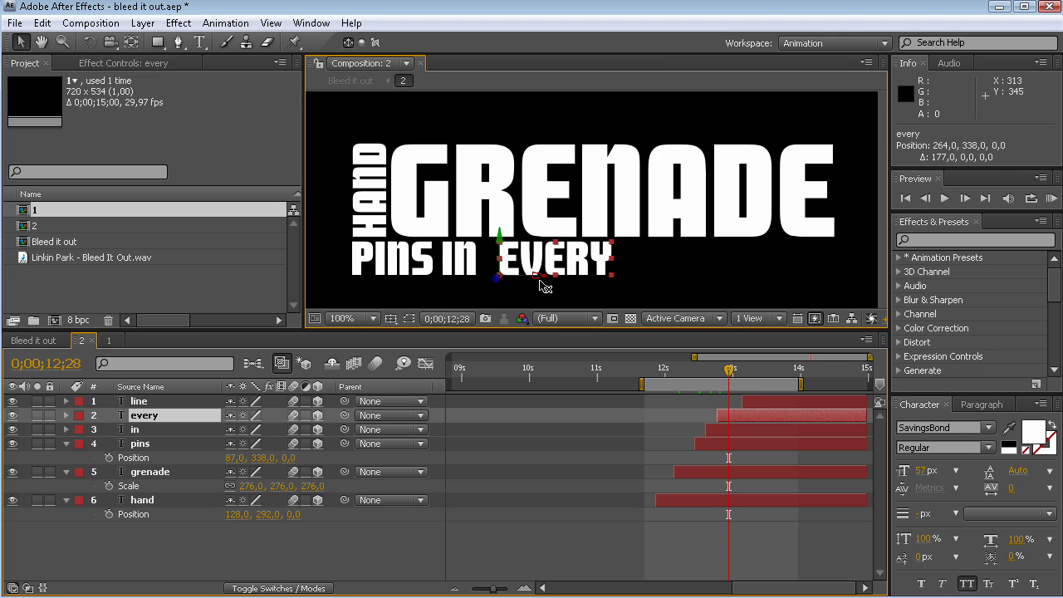
Step: At 0;00;13;07, move "LINE" horizontally to X position 573, flush with the end of "GRENADE"
{"action": "left_click", "coordinate": [751, 402]}
{"action": "left_click_drag", "start_coordinate": [729, 375], "coordinate": [748, 372]}
{"action": "left_click_drag", "start_coordinate": [395, 279], "coordinate": [799, 284]}
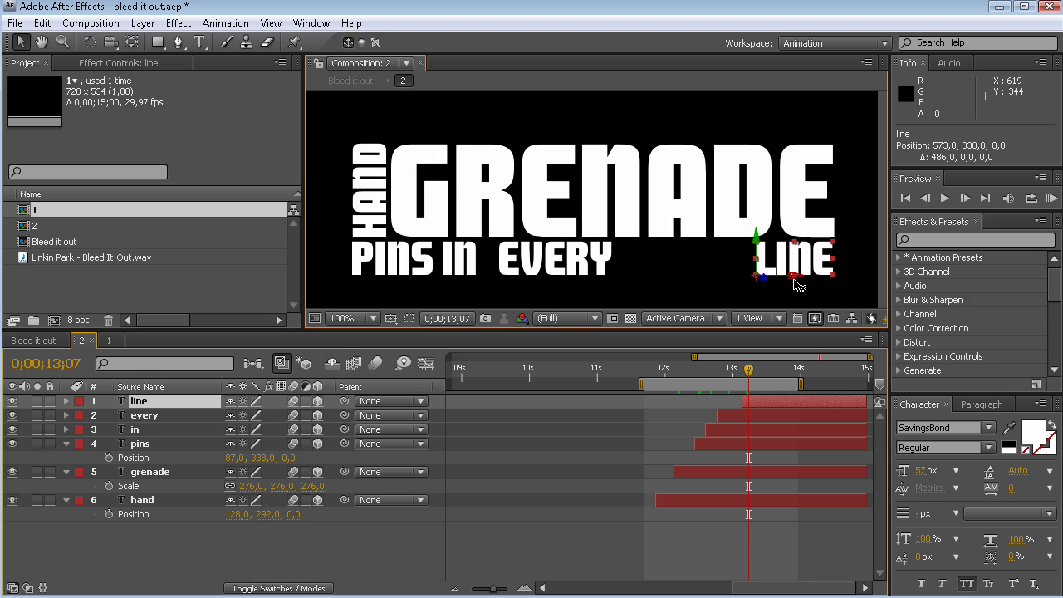
{"action": "key", "text": "Return"}
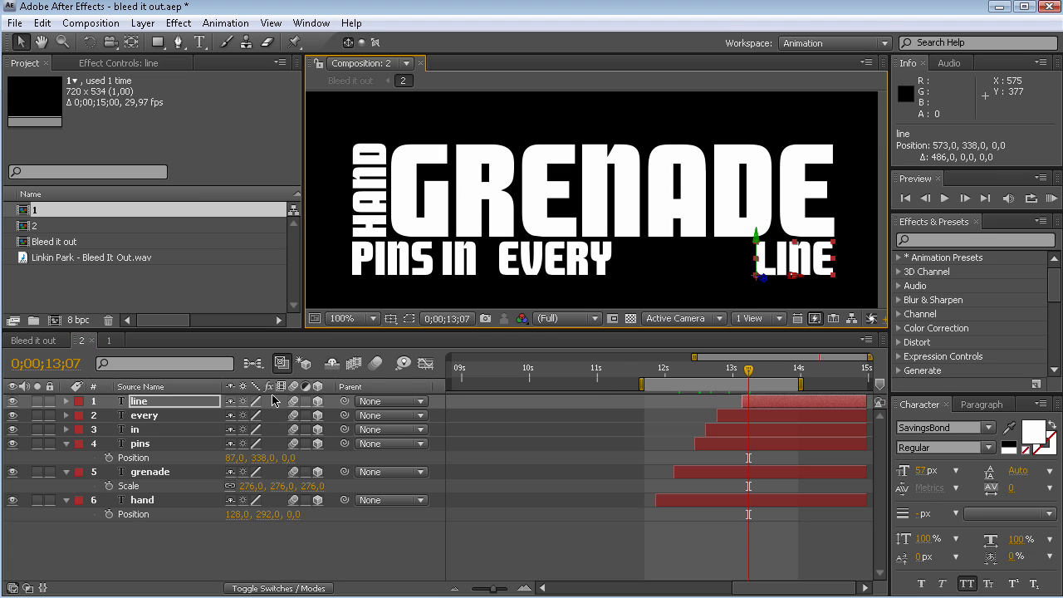
Step: Shift "EVERY" and "IN" to the right to spread them between "PINS" and "LINE"
{"action": "left_click", "coordinate": [553, 279]}
{"action": "left_click_drag", "start_coordinate": [547, 280], "coordinate": [623, 280]}
{"action": "left_click", "coordinate": [439, 264]}
{"action": "left_click_drag", "start_coordinate": [440, 263], "coordinate": [476, 265]}
Step: Scale the "pins", "in", "every" and "line" layers together to 128%
{"action": "left_click", "coordinate": [140, 443]}
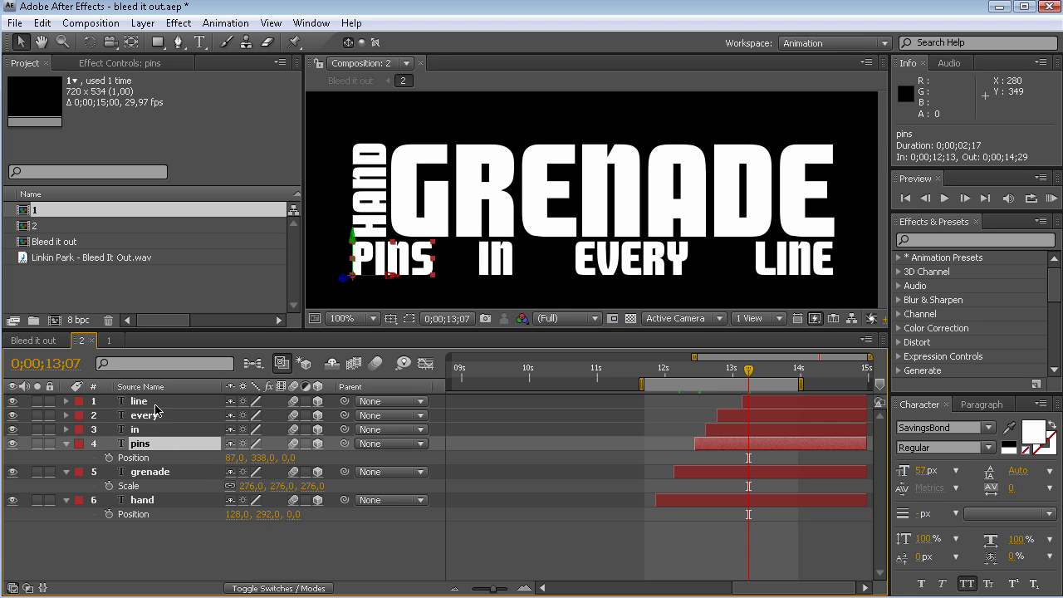
{"action": "left_click", "coordinate": [139, 401], "text": "shift"}
{"action": "key", "text": "s"}
{"action": "left_click_drag", "start_coordinate": [315, 444], "coordinate": [339, 446]}
{"action": "left_click", "coordinate": [772, 446]}
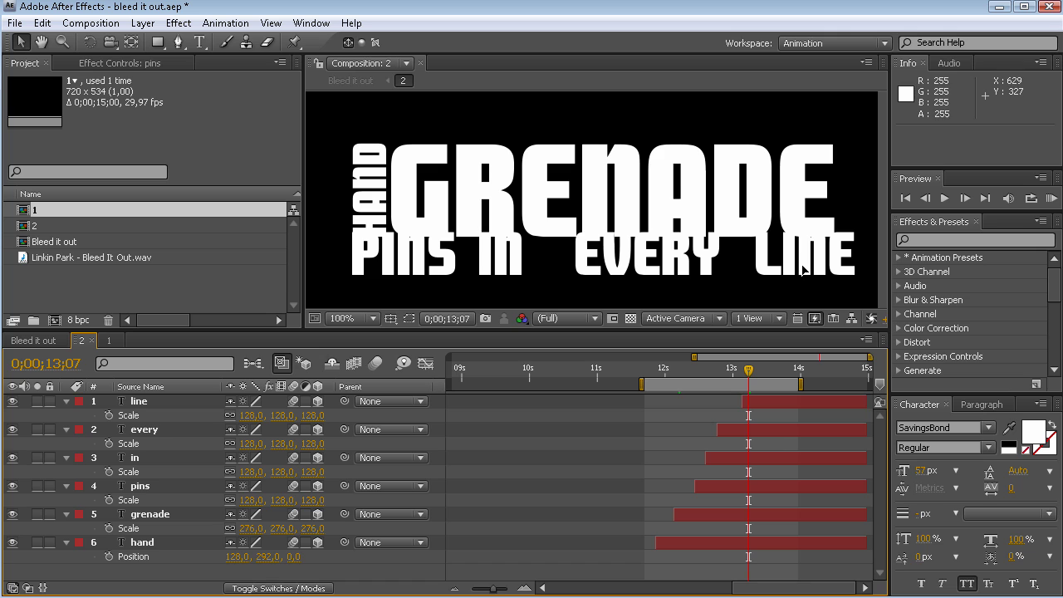
Step: Move the four words of the lower row down together to Y position 350, clear of "GRENADE"
{"action": "left_click", "coordinate": [802, 262]}
{"action": "left_click", "coordinate": [628, 274], "text": "shift"}
{"action": "left_click", "coordinate": [498, 273], "text": "shift"}
{"action": "left_click", "coordinate": [412, 266], "text": "shift"}
{"action": "left_click_drag", "start_coordinate": [480, 239], "coordinate": [478, 249]}
Step: Move "LINE" left to X position 550, then nudge "EVERY" left and "IN" right to X 251 for even spacing
{"action": "left_click", "coordinate": [760, 407]}
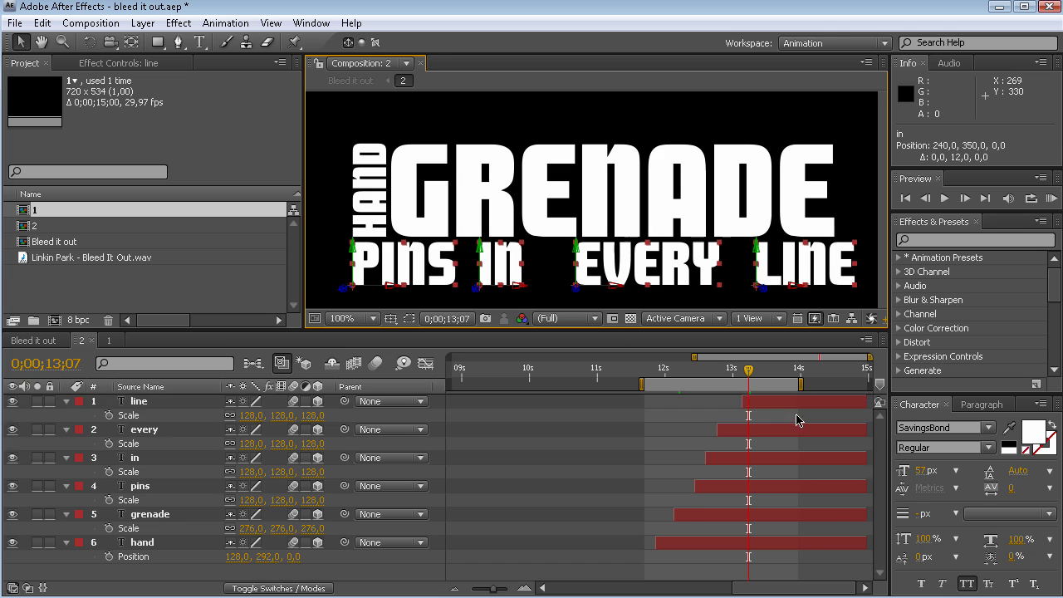
{"action": "left_click_drag", "start_coordinate": [795, 291], "coordinate": [773, 285]}
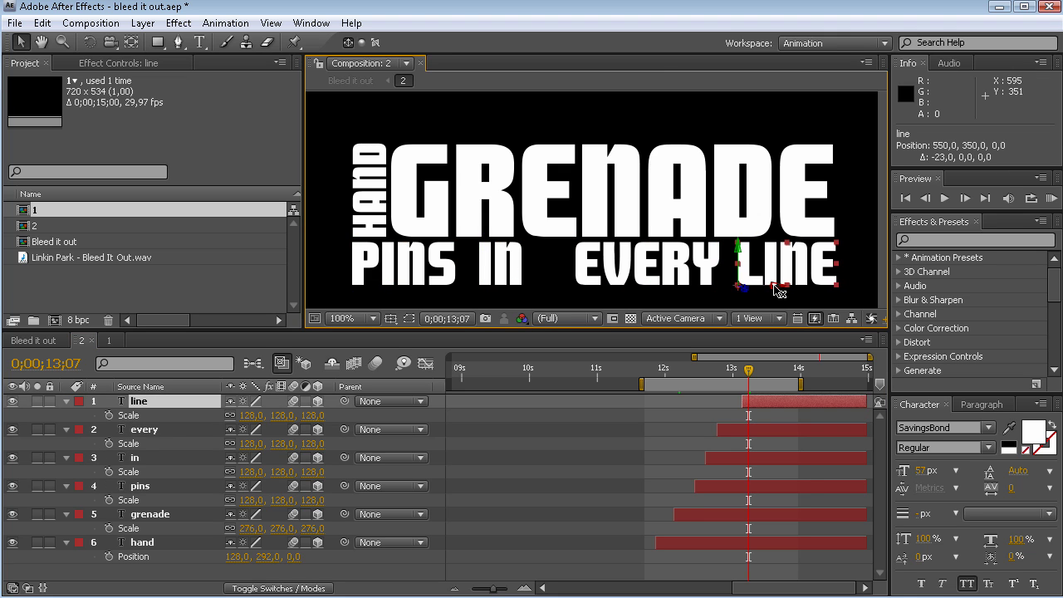
{"action": "left_click", "coordinate": [702, 283]}
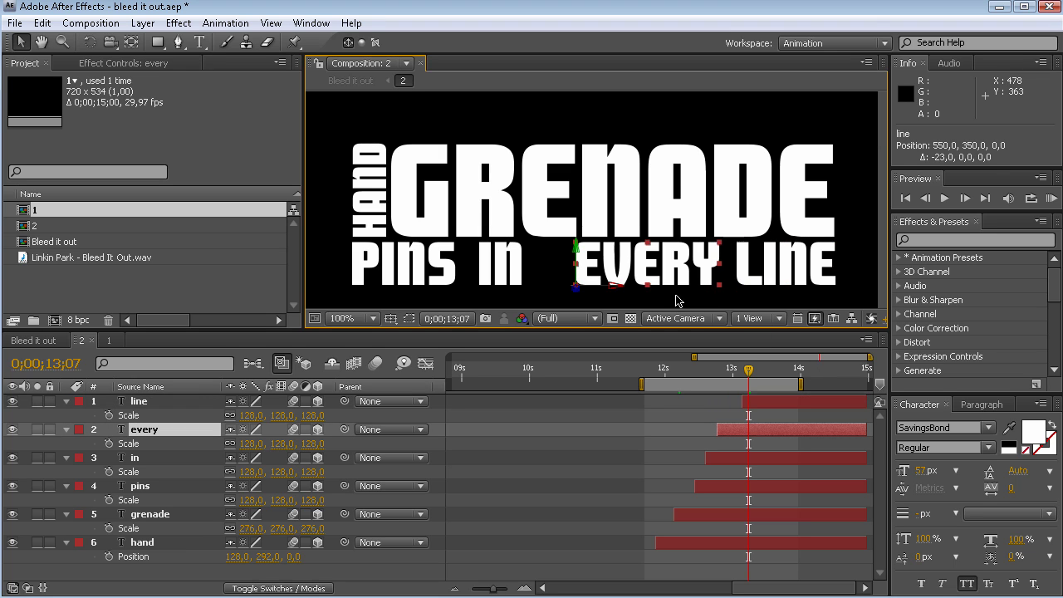
{"action": "left_click_drag", "start_coordinate": [625, 292], "coordinate": [617, 293]}
{"action": "left_click", "coordinate": [502, 266]}
{"action": "left_click_drag", "start_coordinate": [522, 290], "coordinate": [531, 289]}
{"action": "left_click", "coordinate": [759, 420]}
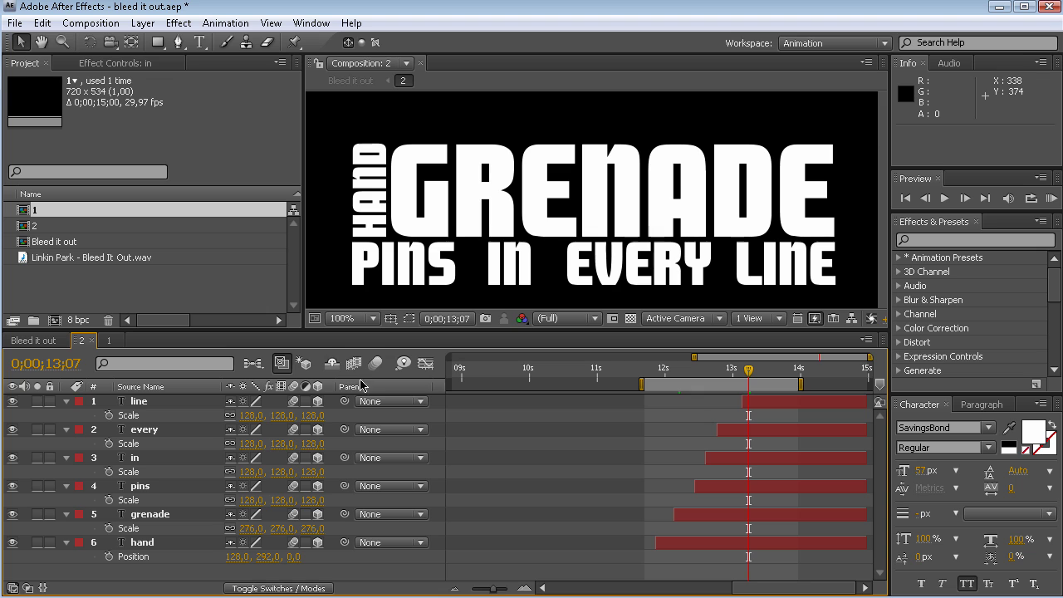
Step: Lower the four layers "line", "every", "in" and "pins" together by 5 px to Y position 355
{"action": "left_click", "coordinate": [157, 402]}
{"action": "left_click", "coordinate": [155, 430], "text": "ctrl"}
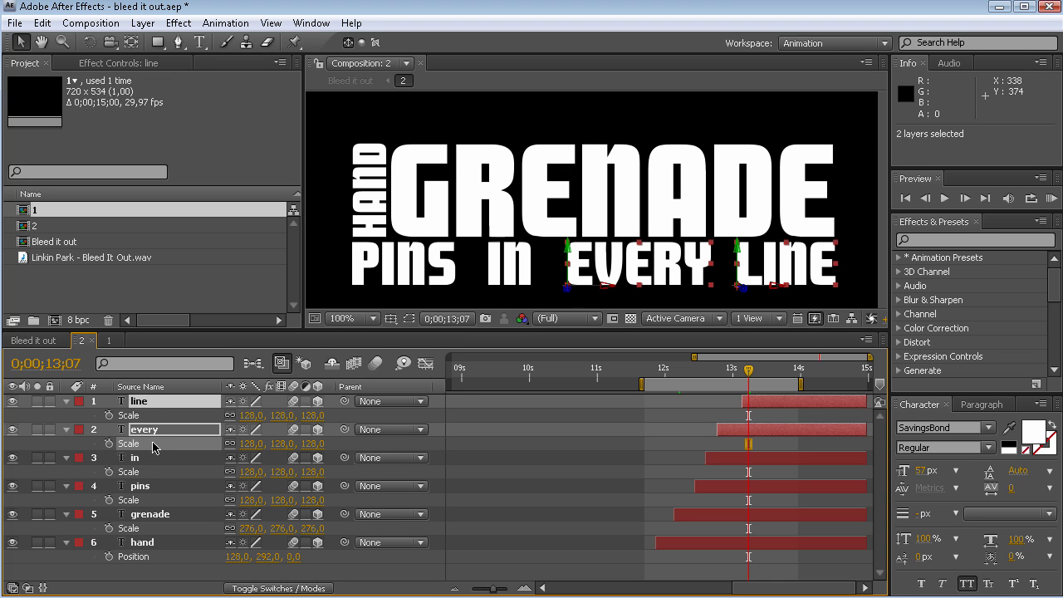
{"action": "left_click", "coordinate": [151, 457], "text": "ctrl"}
{"action": "left_click", "coordinate": [151, 486], "text": "ctrl"}
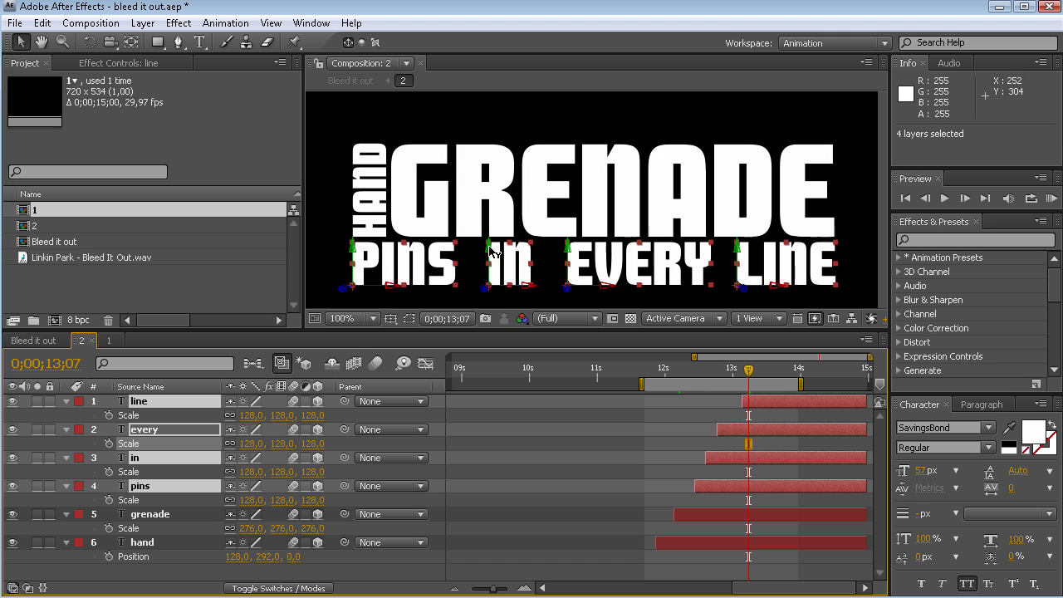
{"action": "left_click_drag", "start_coordinate": [490, 251], "coordinate": [490, 256]}
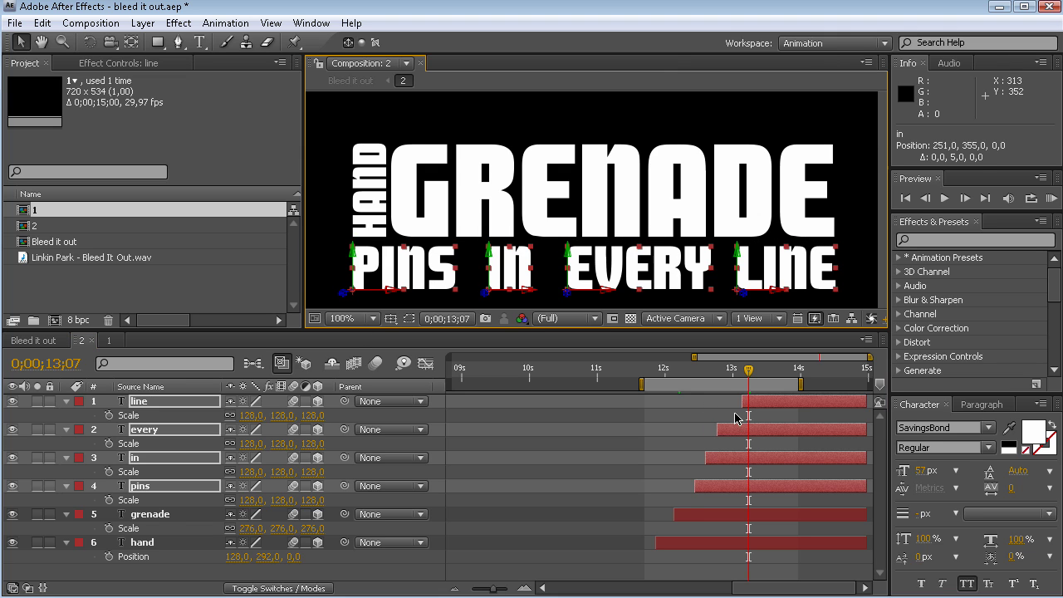
Step: Return to the "Bleed it out" composition, check the text block at 0;00;13;09 and save the project
{"action": "left_click", "coordinate": [35, 341]}
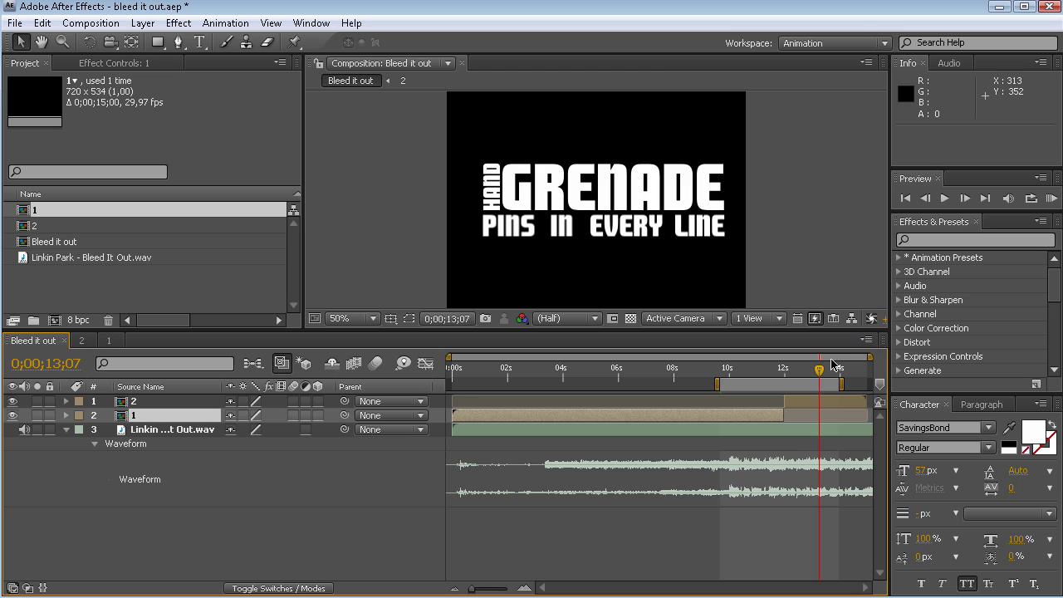
{"action": "mouse_move", "coordinate": [820, 373]}
{"action": "left_mouse_down"}
{"action": "mouse_move", "coordinate": [760, 373]}
{"action": "mouse_move", "coordinate": [820, 374]}
{"action": "left_mouse_up"}
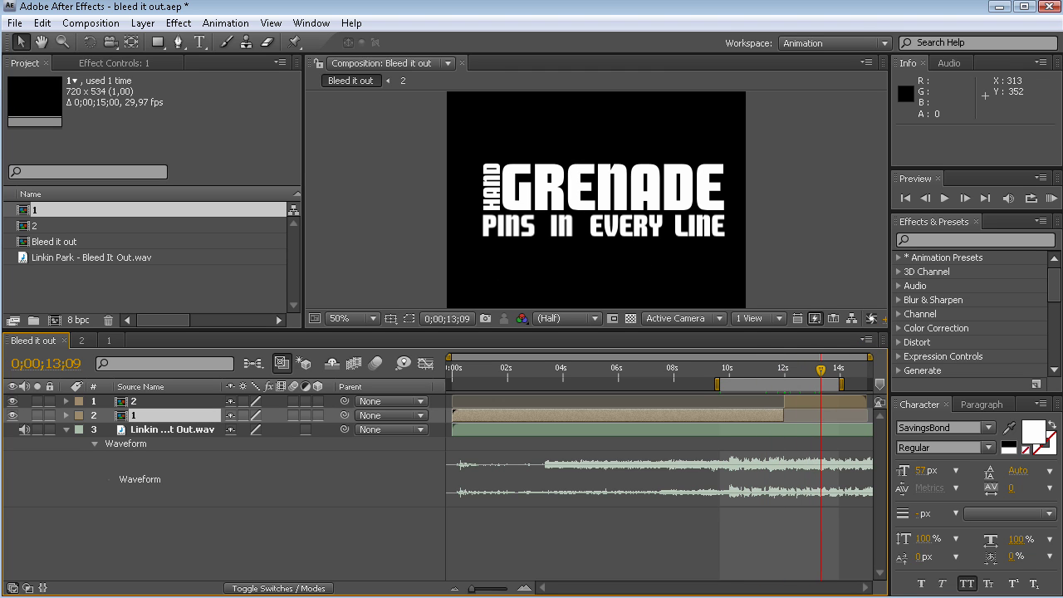
{"action": "left_click", "coordinate": [59, 241]}
{"action": "key", "text": "ctrl+s"}
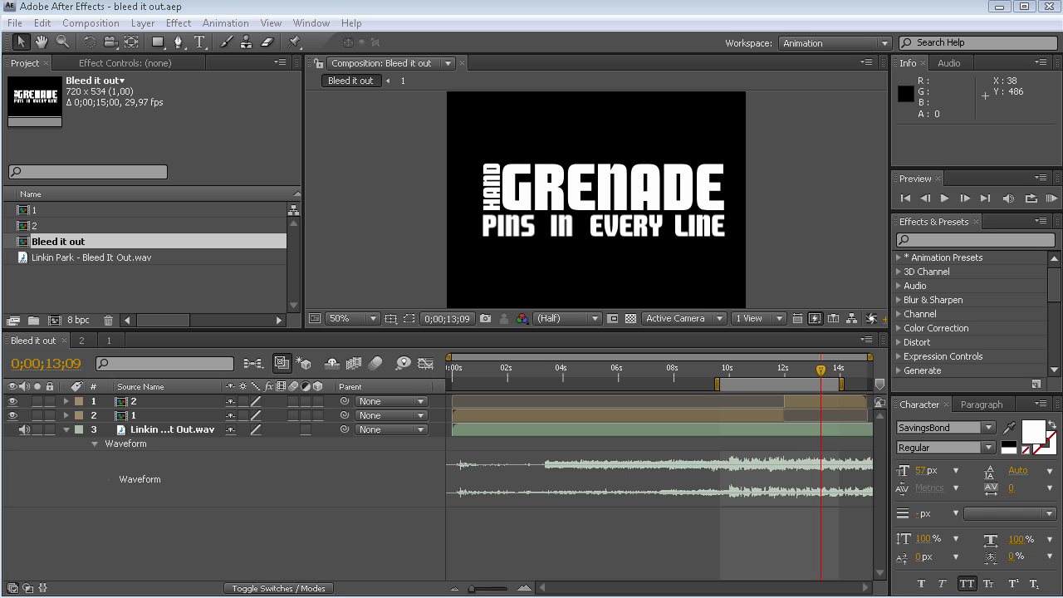
Step: Open composition 1 and set a Position keyframe on the "here" layer at its start, 0;00;10;01
{"action": "left_click", "coordinate": [207, 415]}
{"action": "double_click", "coordinate": [193, 422]}
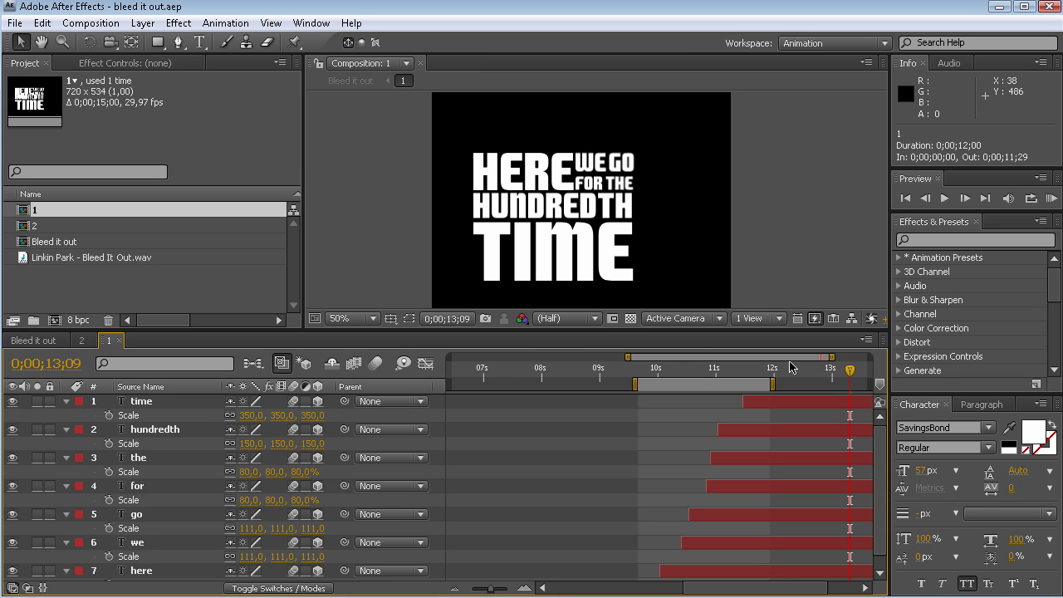
{"action": "left_click_drag", "start_coordinate": [849, 374], "coordinate": [672, 373]}
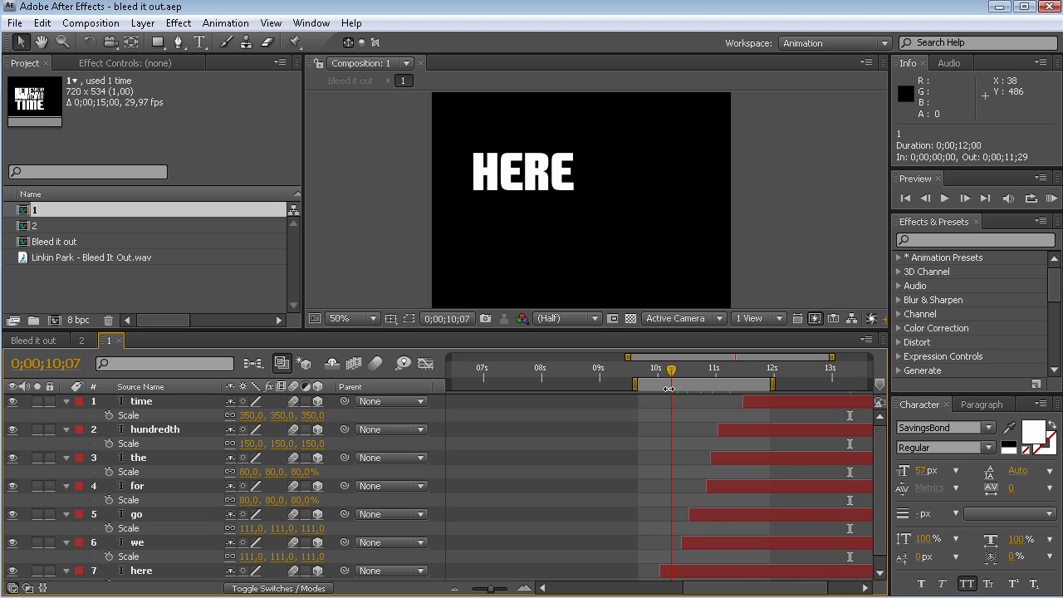
{"action": "scroll", "coordinate": [872, 499], "scroll_direction": "down", "scroll_amount": 1}
{"action": "left_click", "coordinate": [686, 560]}
{"action": "key", "text": "p"}
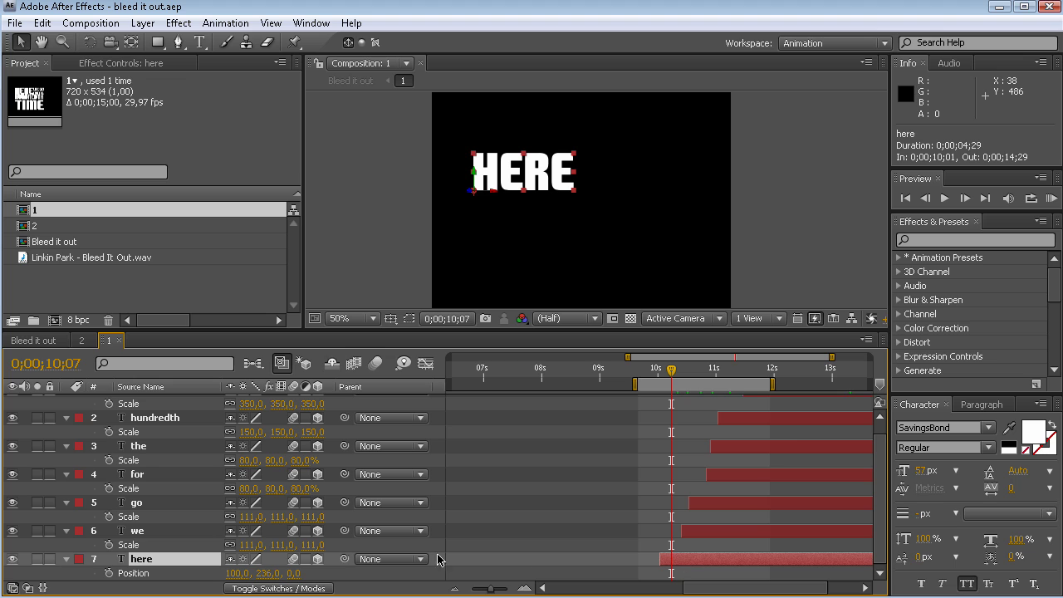
{"action": "left_click_drag", "start_coordinate": [672, 371], "coordinate": [660, 371]}
{"action": "left_click", "coordinate": [109, 574]}
Step: Go back three frames and extend the start of the "here" layer to 0;00;09;28
{"action": "left_click_drag", "start_coordinate": [490, 588], "coordinate": [508, 588]}
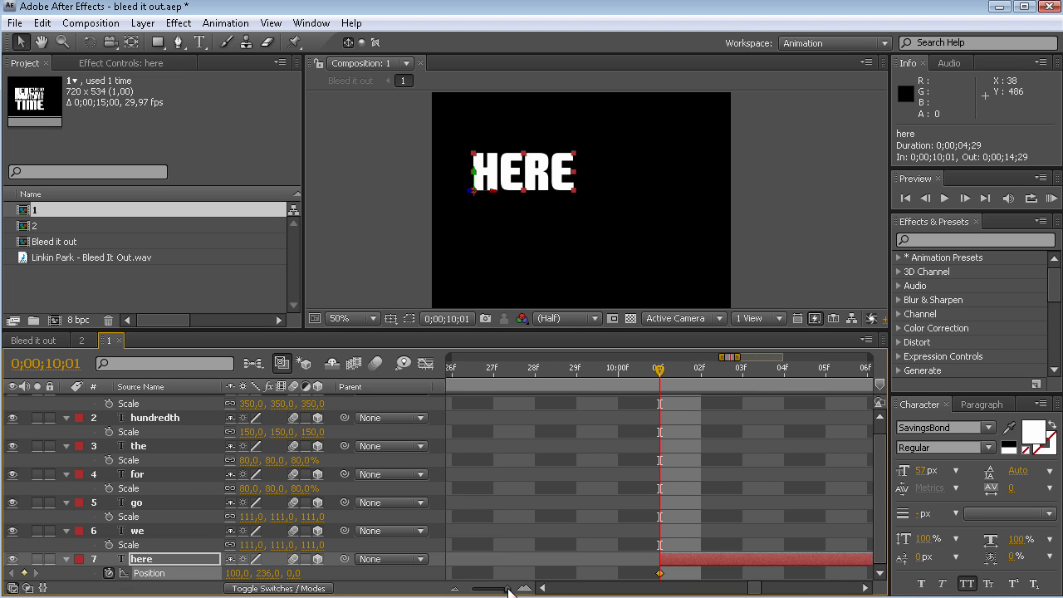
{"action": "left_click", "coordinate": [925, 198]}
{"action": "left_click", "coordinate": [925, 198]}
{"action": "left_click", "coordinate": [926, 198]}
{"action": "left_click_drag", "start_coordinate": [659, 558], "coordinate": [536, 559]}
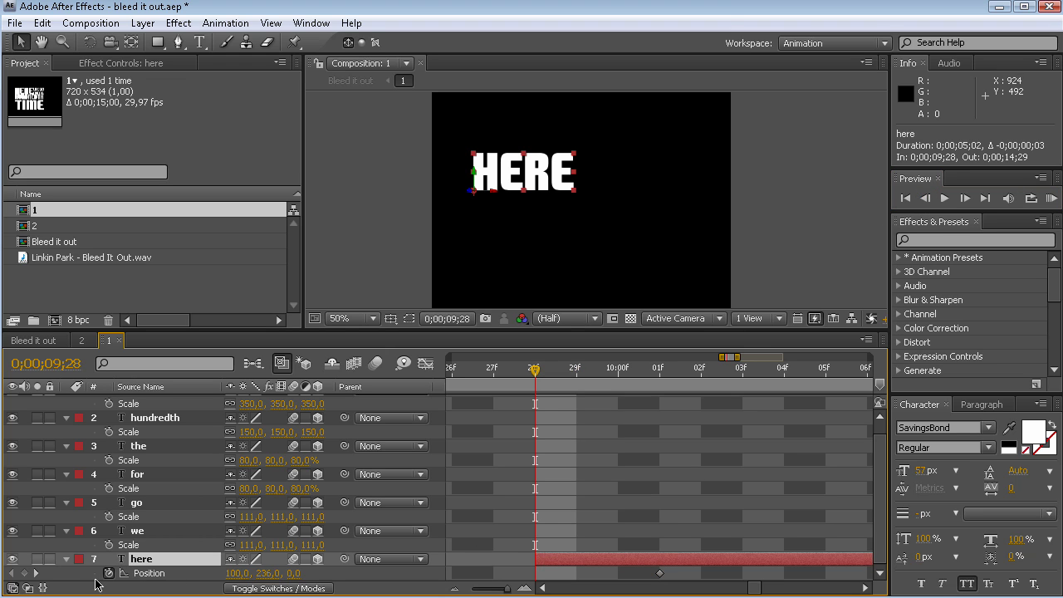
Step: Bring the "here" layer far toward the camera along its Z position at 0;00;09;28
{"action": "left_click_drag", "start_coordinate": [295, 574], "coordinate": [5, 546]}
{"action": "left_click_drag", "start_coordinate": [299, 573], "coordinate": [124, 570]}
{"action": "left_click_drag", "start_coordinate": [292, 575], "coordinate": [158, 569]}
Step: Extend the start of the "hundredth" layer to 0;00;10;29 and set a Position keyframe on it at 0;00;11;02
{"action": "left_click_drag", "start_coordinate": [506, 589], "coordinate": [495, 589]}
{"action": "left_click_drag", "start_coordinate": [662, 371], "coordinate": [754, 371]}
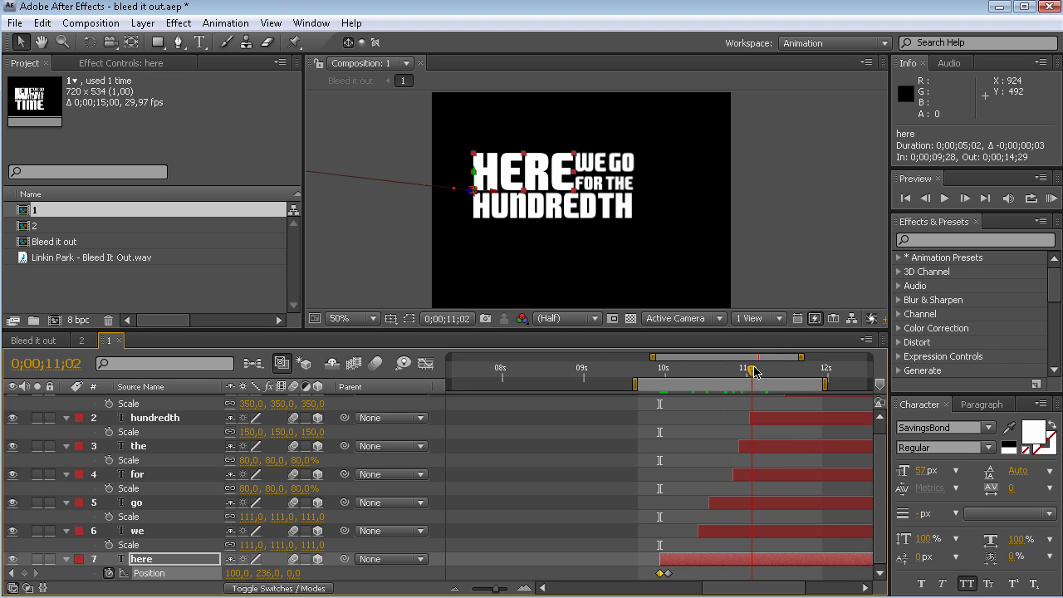
{"action": "left_click", "coordinate": [764, 424]}
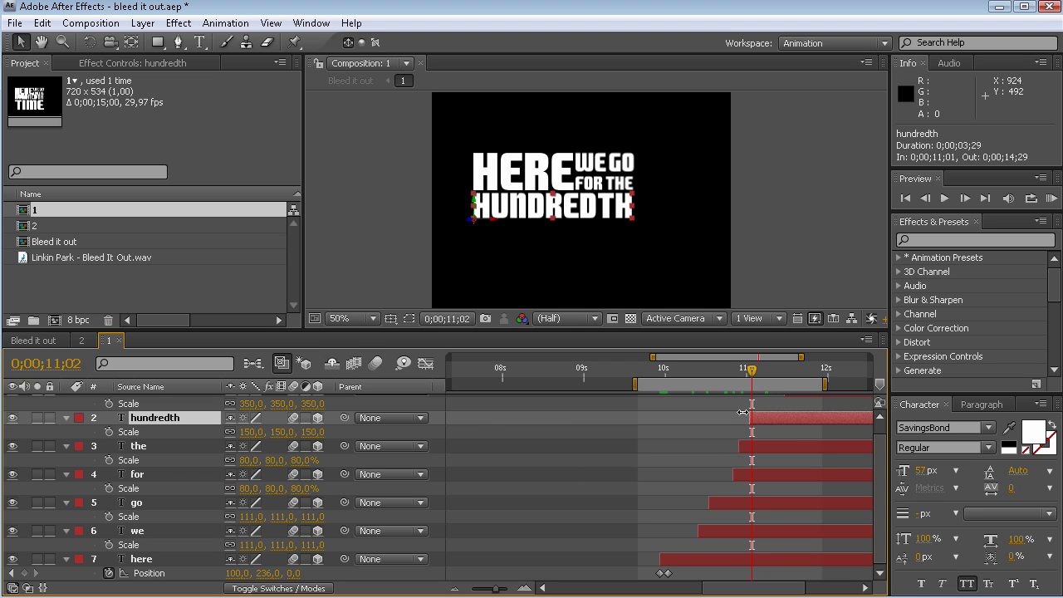
{"action": "left_click_drag", "start_coordinate": [497, 591], "coordinate": [506, 591]}
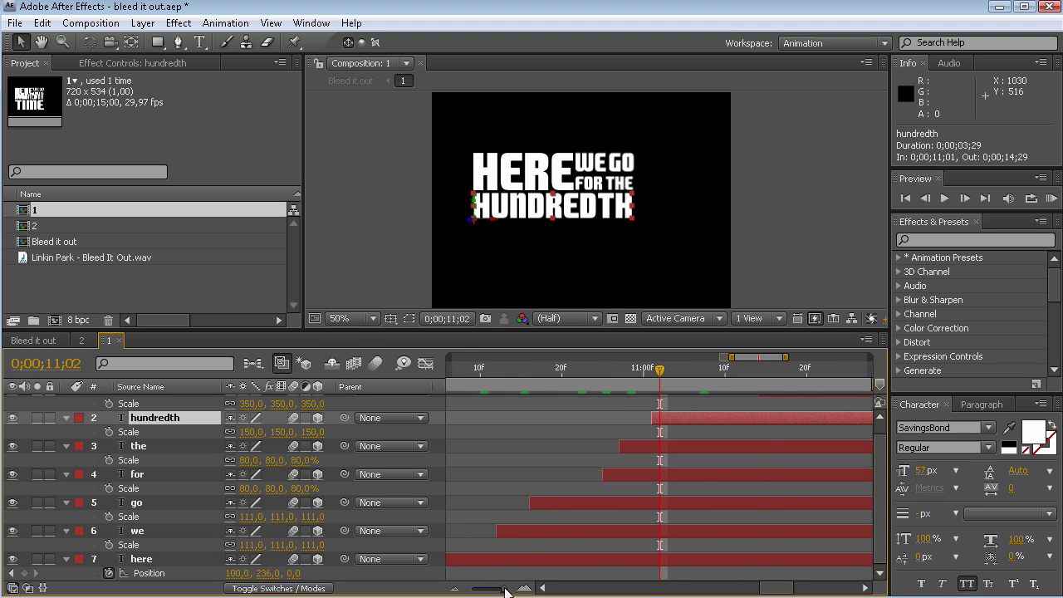
{"action": "left_click_drag", "start_coordinate": [651, 418], "coordinate": [644, 416]}
{"action": "key", "text": "alt+shift+p"}
{"action": "left_click", "coordinate": [108, 432]}
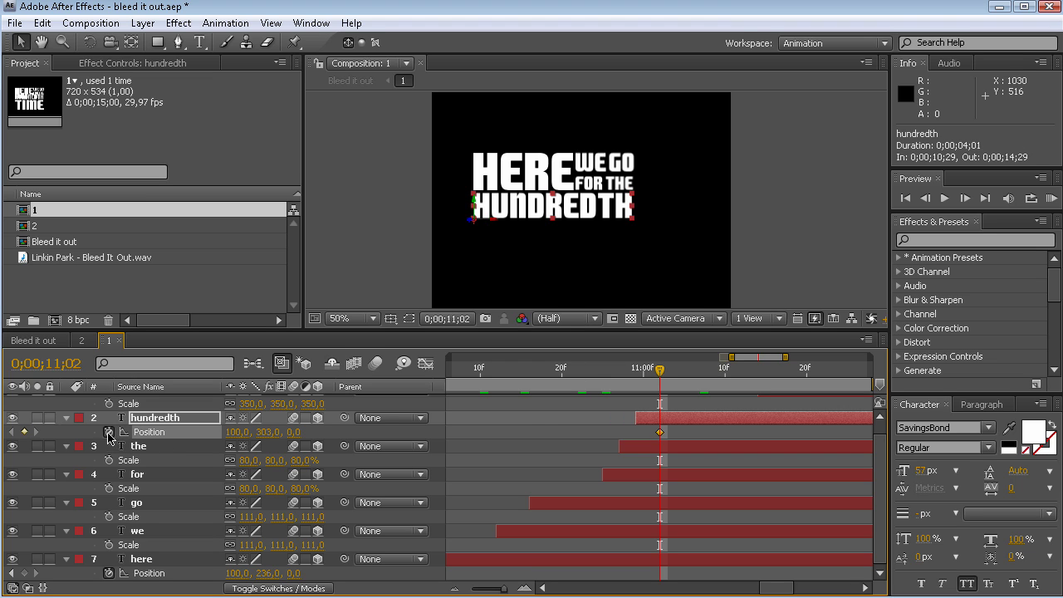
Step: Add a Position keyframe to the "hundredth" layer at 0;00;10;29 with its Z value set to 186
{"action": "left_click_drag", "start_coordinate": [655, 377], "coordinate": [634, 381]}
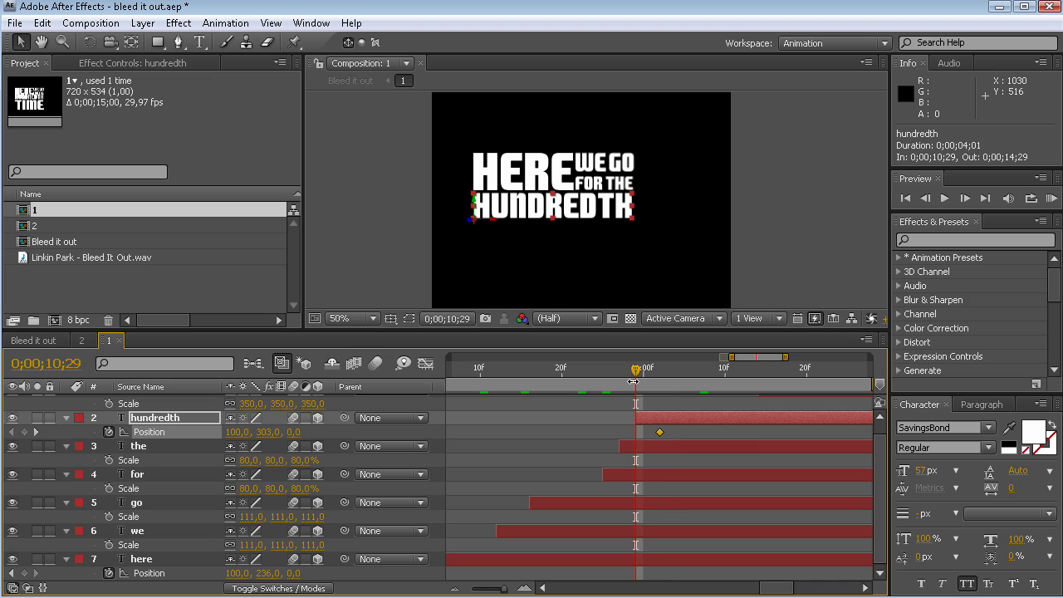
{"action": "left_click", "coordinate": [24, 431]}
{"action": "left_click_drag", "start_coordinate": [293, 438], "coordinate": [450, 437]}
Step: Fade in the "hundredth" layer with Opacity keyframes of 0% at 0;00;10;29 and 100% at 0;00;11;02
{"action": "left_click", "coordinate": [206, 420]}
{"action": "key", "text": "shift+t"}
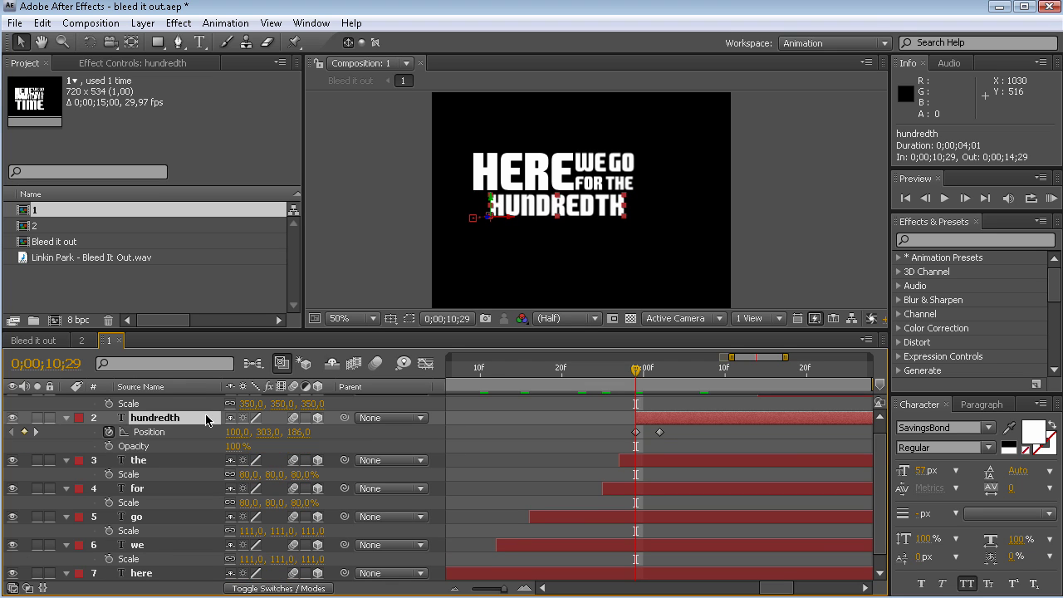
{"action": "left_click", "coordinate": [110, 446]}
{"action": "mouse_move", "coordinate": [636, 371]}
{"action": "left_mouse_down"}
{"action": "mouse_move", "coordinate": [659, 372]}
{"action": "mouse_move", "coordinate": [636, 374]}
{"action": "left_mouse_up"}
{"action": "left_click", "coordinate": [27, 446]}
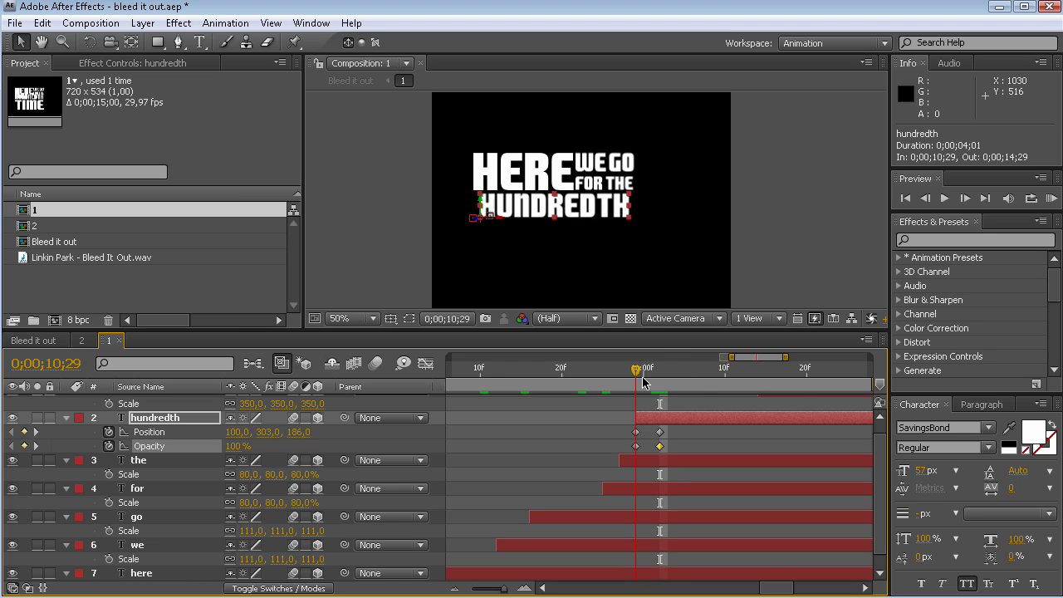
{"action": "left_click_drag", "start_coordinate": [249, 449], "coordinate": [30, 449]}
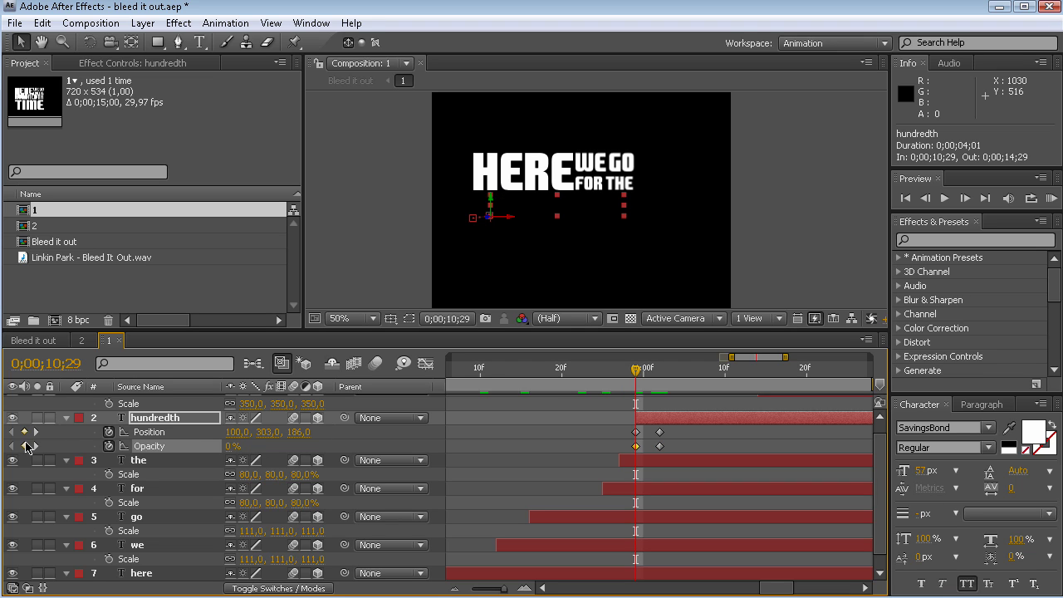
Step: Draw a rectangular mask around the word "TIME" on the "time" layer at 0;00;11;14
{"action": "scroll", "coordinate": [882, 473], "scroll_direction": "up", "scroll_amount": 1}
{"action": "left_click_drag", "start_coordinate": [637, 369], "coordinate": [769, 377]}
{"action": "left_click", "coordinate": [764, 403]}
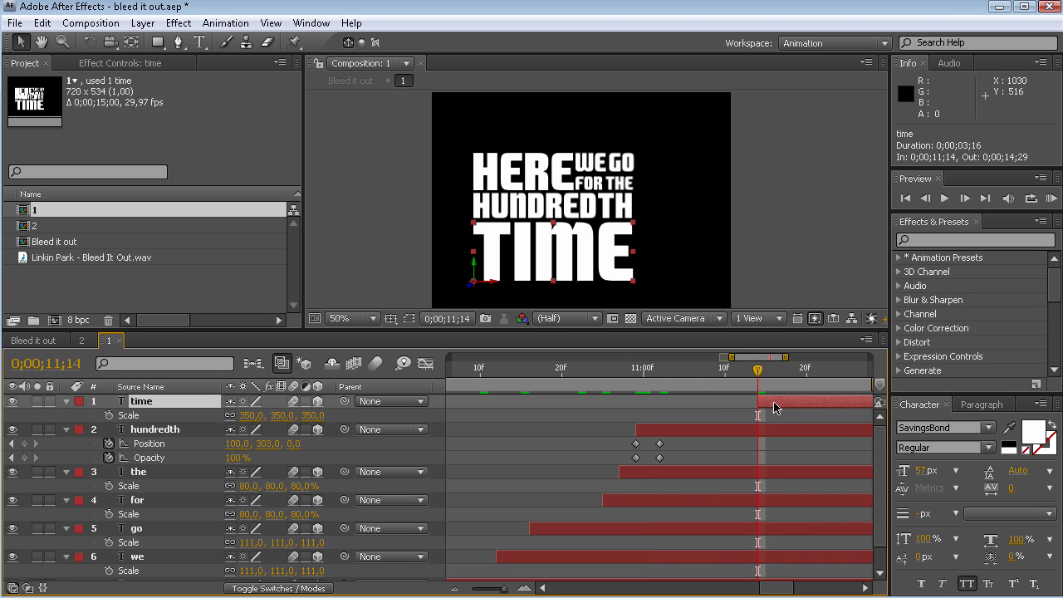
{"action": "left_click", "coordinate": [158, 43]}
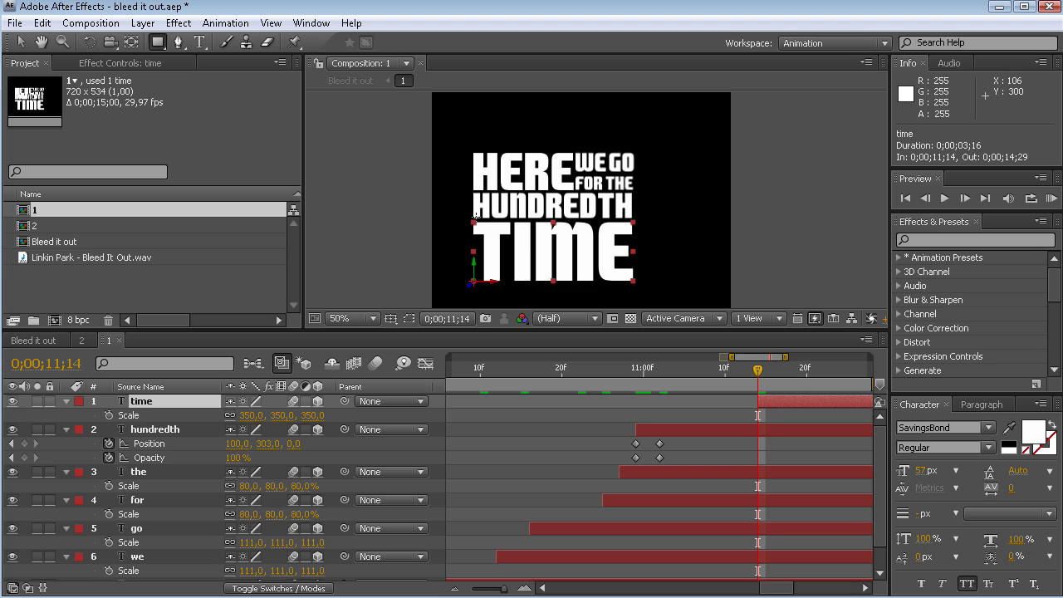
{"action": "left_click_drag", "start_coordinate": [471, 218], "coordinate": [636, 287]}
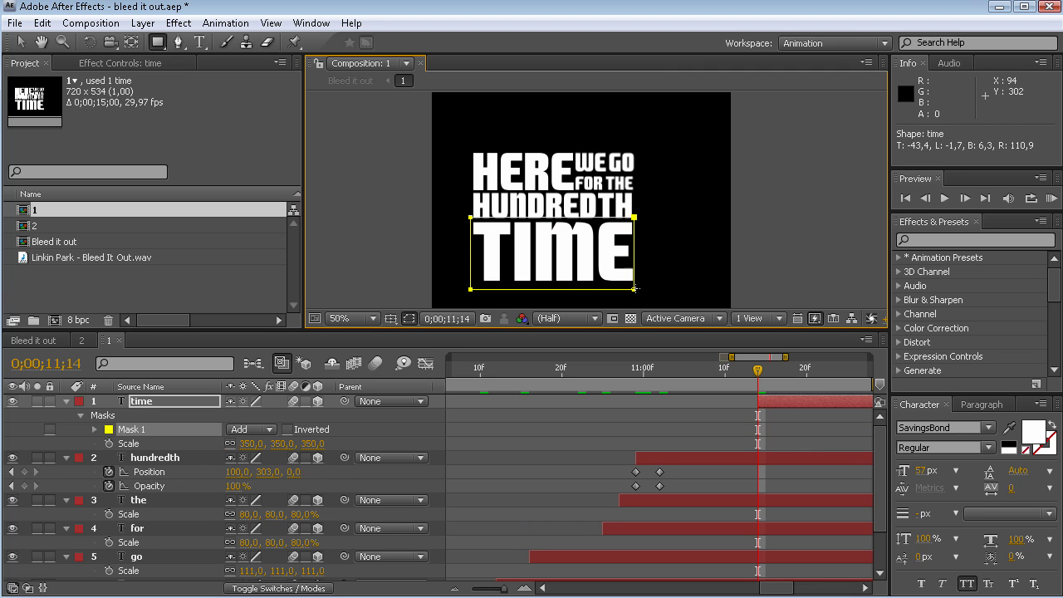
{"action": "left_click", "coordinate": [146, 405]}
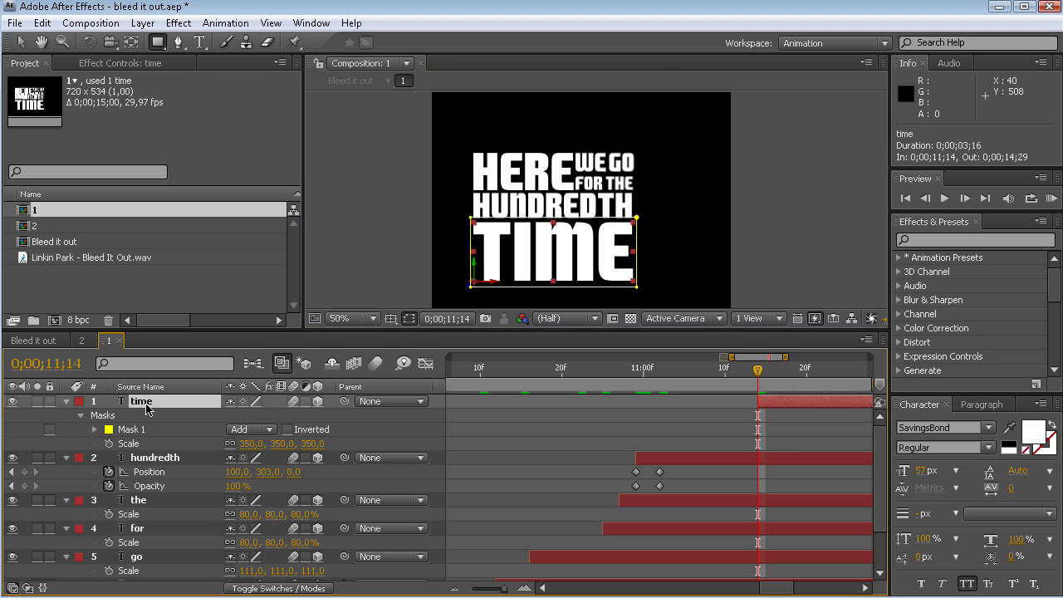
Step: Extend the start of the "time" layer to 0;00;11;11 and add Mask Path keyframes at 0;00;11;14 and 0;00;11;11
{"action": "left_click", "coordinate": [95, 430]}
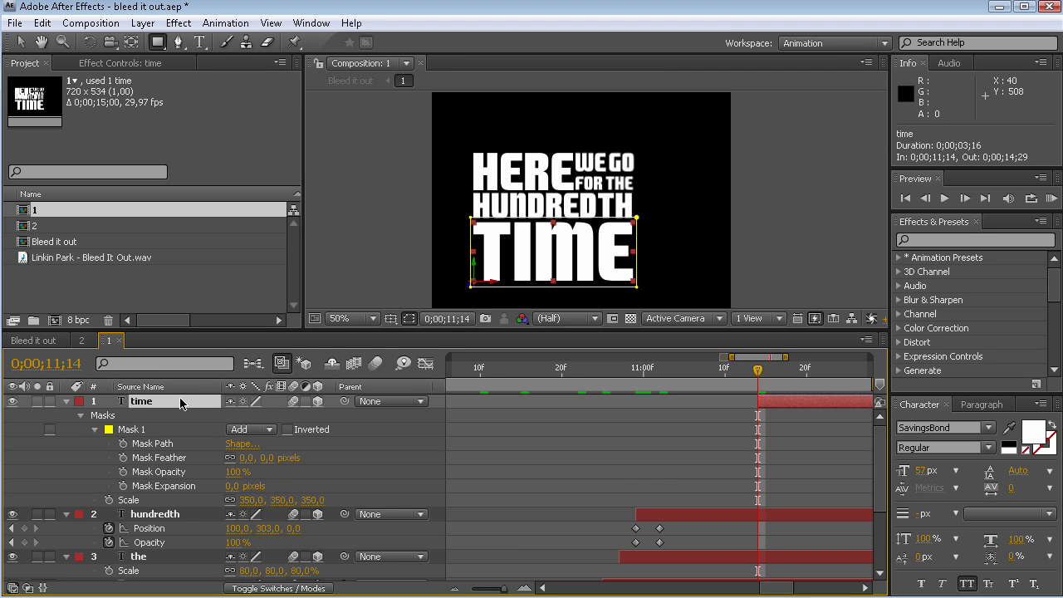
{"action": "key", "text": "shift+p"}
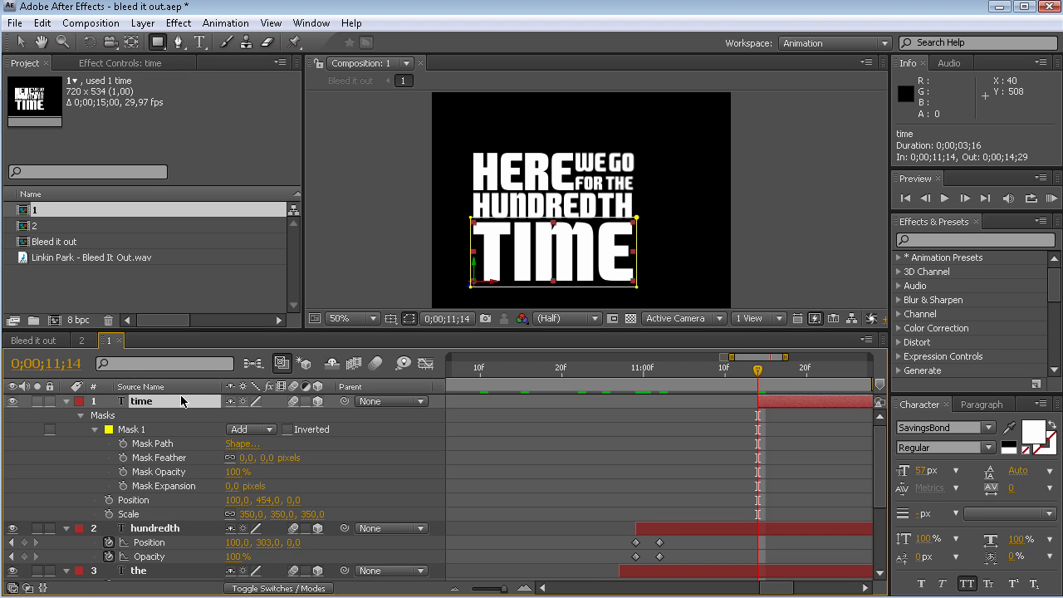
{"action": "left_click_drag", "start_coordinate": [756, 402], "coordinate": [748, 401]}
{"action": "left_click", "coordinate": [121, 444]}
{"action": "left_click_drag", "start_coordinate": [757, 375], "coordinate": [732, 375]}
{"action": "left_click", "coordinate": [25, 444]}
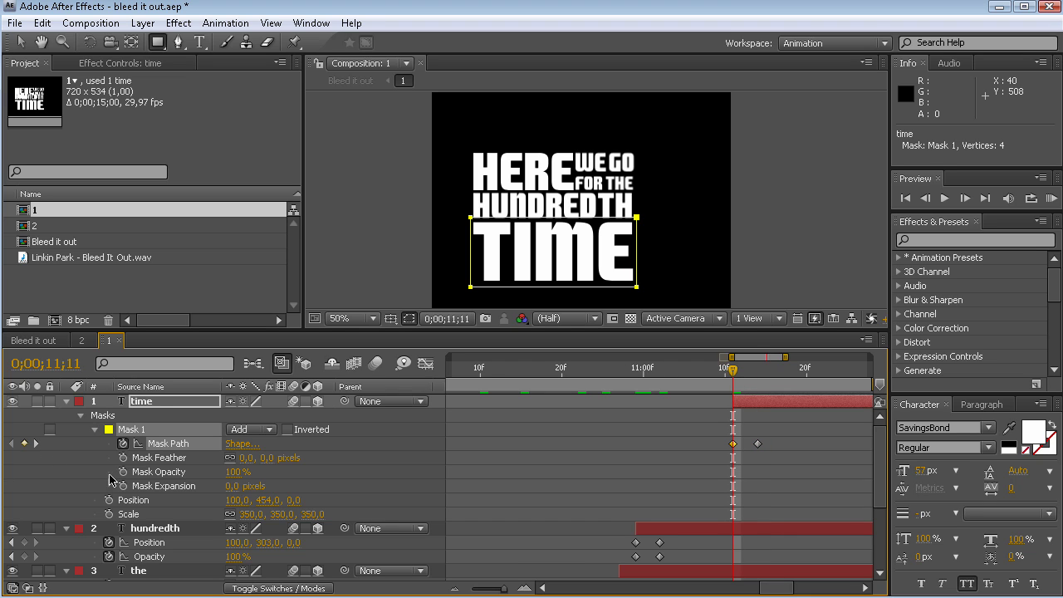
Step: Add Position keyframes to the "time" layer at 0;00;11;14 and 0;00;11;11
{"action": "left_click", "coordinate": [109, 500]}
{"action": "mouse_move", "coordinate": [735, 371]}
{"action": "left_mouse_down"}
{"action": "mouse_move", "coordinate": [757, 371]}
{"action": "mouse_move", "coordinate": [734, 382]}
{"action": "left_mouse_up"}
{"action": "left_click", "coordinate": [25, 500]}
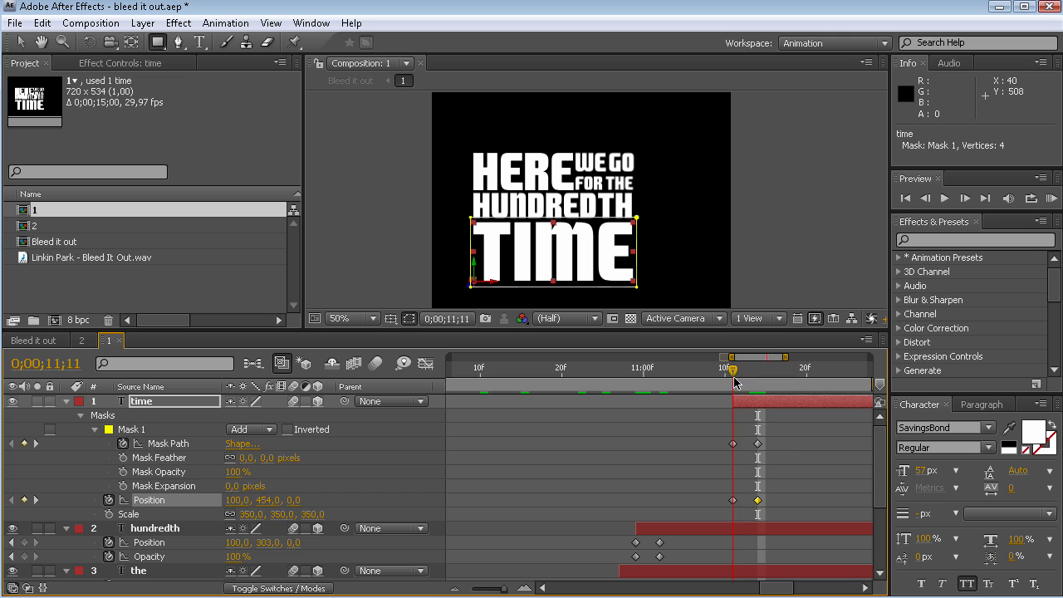
Step: Collapse the "time" mask at 0;00;11;11 by setting the bounding box's top to its bottom value, 4,5714 px
{"action": "left_click", "coordinate": [732, 444]}
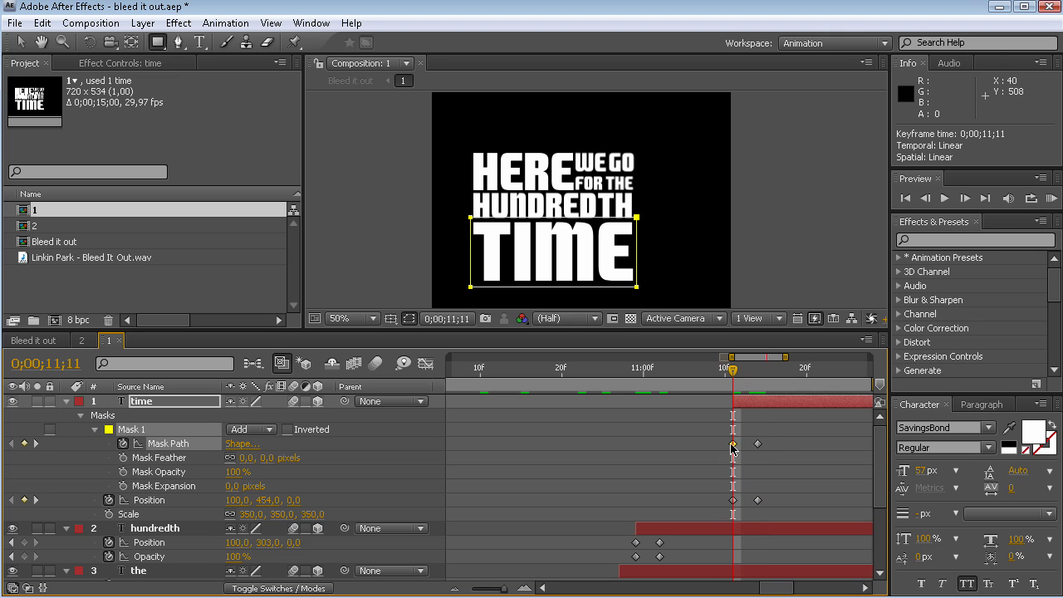
{"action": "left_click", "coordinate": [243, 449]}
{"action": "left_click", "coordinate": [237, 356]}
{"action": "key", "text": "ctrl+c"}
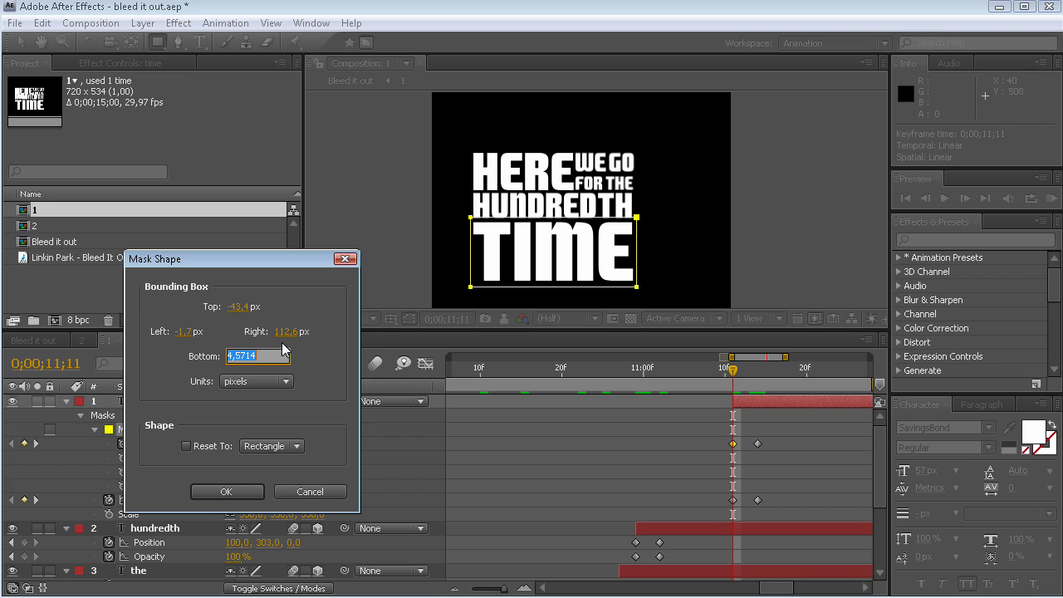
{"action": "left_click", "coordinate": [241, 307]}
{"action": "key", "text": "ctrl+v"}
{"action": "key", "text": "Return"}
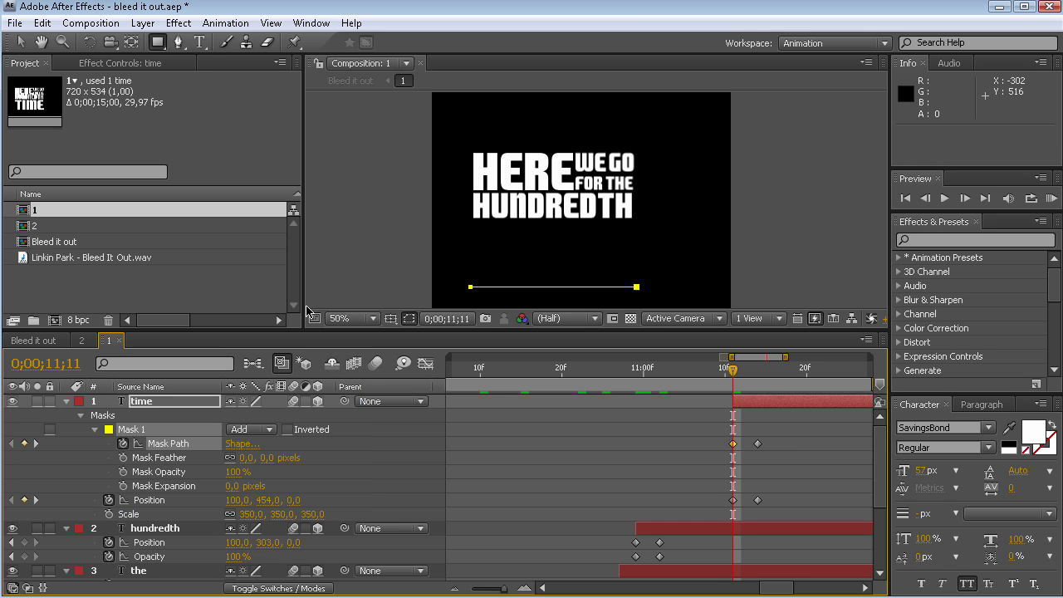
Step: Try to raise the "time" layer to Y position 287 with both Position keyframes selected, and check the motion
{"action": "left_click", "coordinate": [179, 500]}
{"action": "left_click_drag", "start_coordinate": [263, 500], "coordinate": [161, 467]}
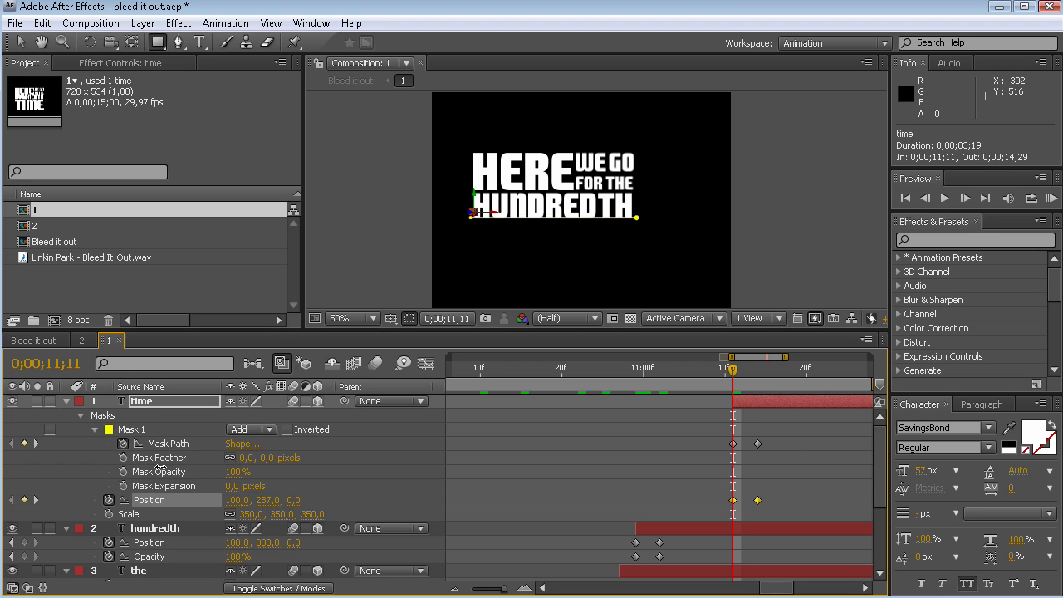
{"action": "left_click_drag", "start_coordinate": [739, 370], "coordinate": [767, 376]}
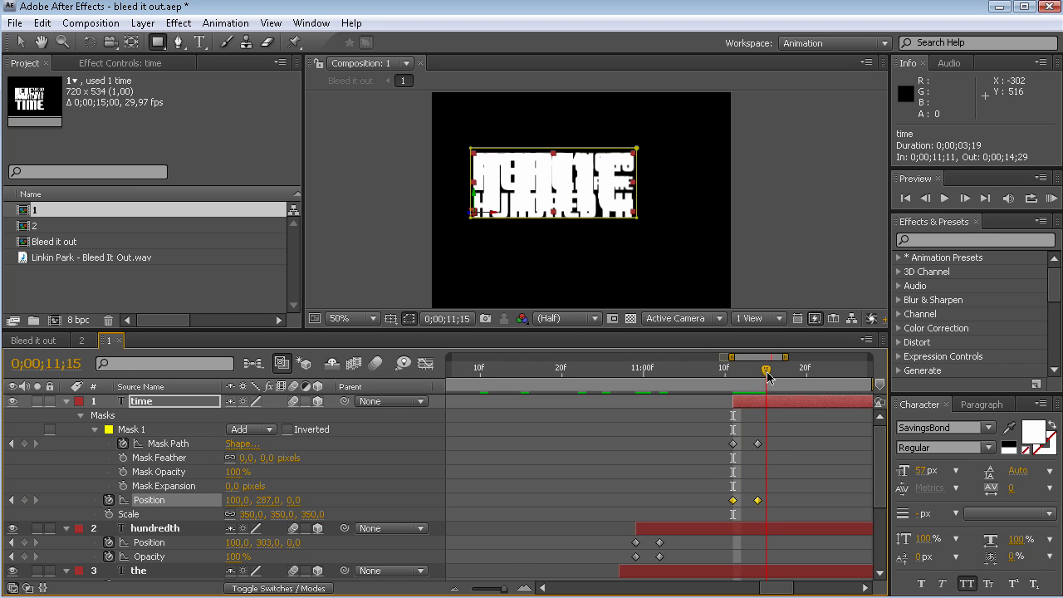
{"action": "key", "text": "Page_Up"}
{"action": "key", "text": "Page_Up"}
{"action": "key", "text": "Page_Up"}
{"action": "key", "text": "Page_Up"}
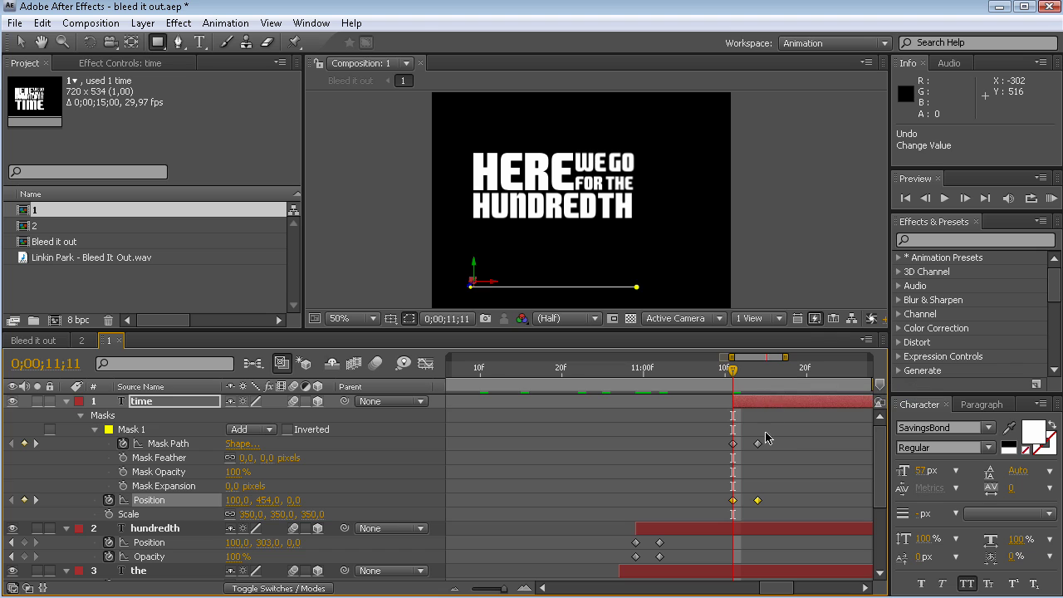
Step: Set only the first Position keyframe of the "time" layer to Y 284 and check the reveal up to 0;00;11;17
{"action": "left_click", "coordinate": [744, 478]}
{"action": "left_click", "coordinate": [733, 500]}
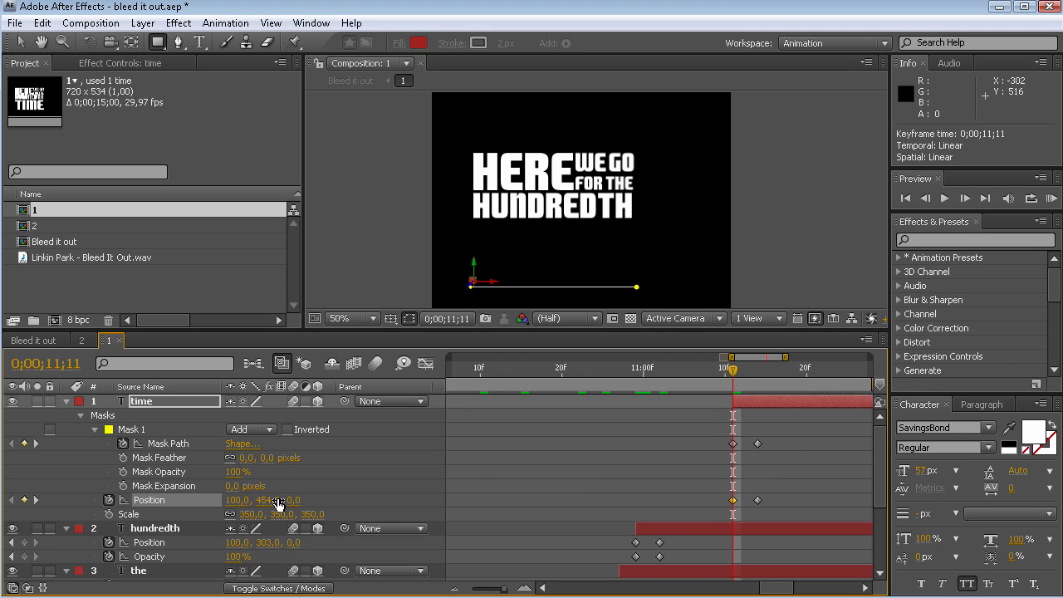
{"action": "left_click_drag", "start_coordinate": [262, 500], "coordinate": [159, 463]}
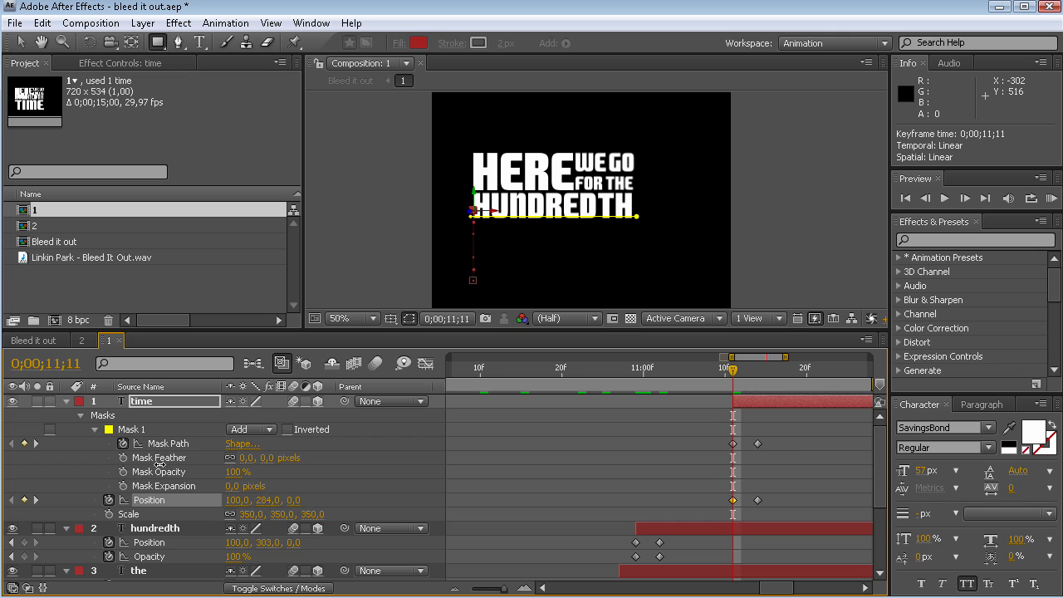
{"action": "left_click_drag", "start_coordinate": [735, 375], "coordinate": [782, 371]}
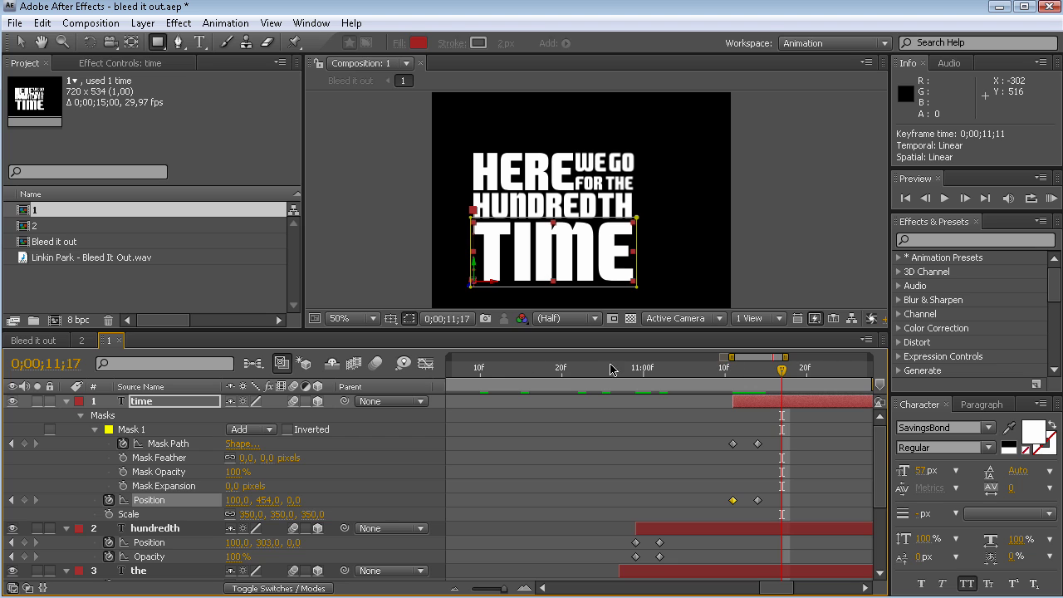
Step: Return to the "Bleed it out" composition, preview the animation with a RAM preview and save the project
{"action": "left_click", "coordinate": [84, 343]}
{"action": "left_click", "coordinate": [66, 345]}
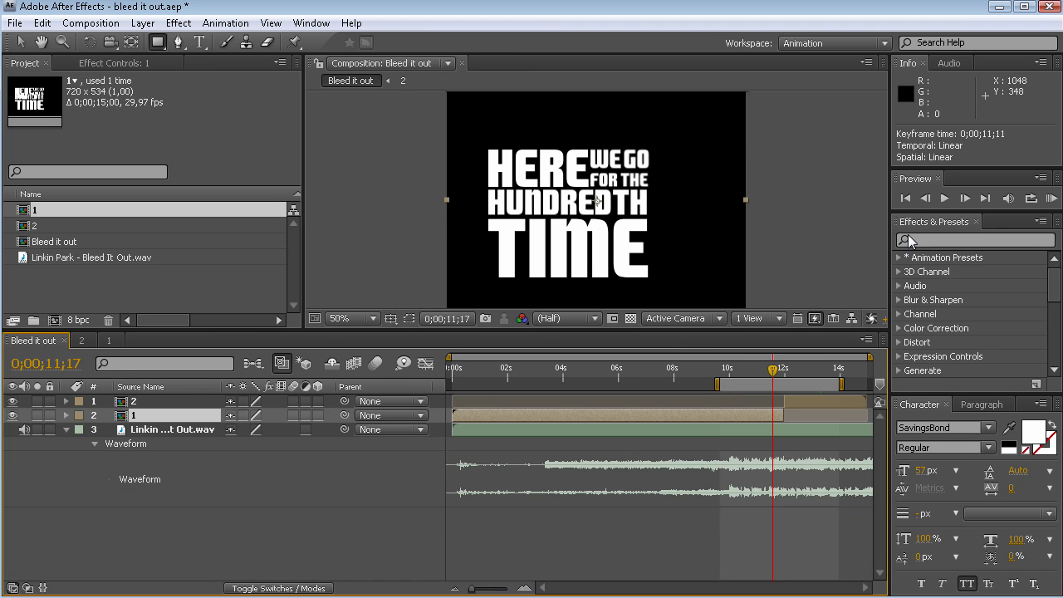
{"action": "left_click", "coordinate": [1052, 199]}
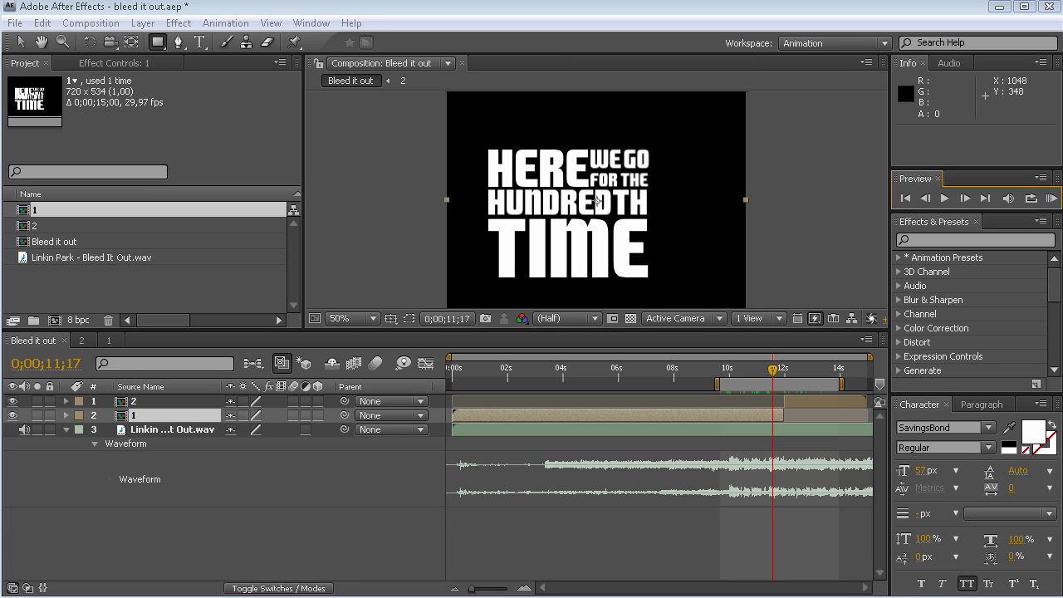
{"action": "key", "text": "ctrl+s"}
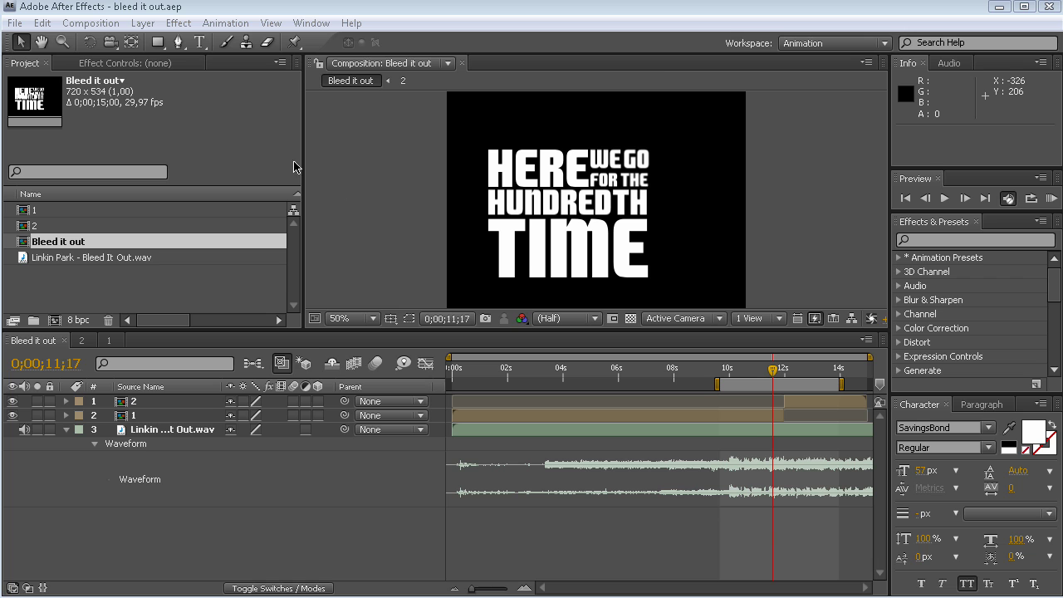
Step: Add a camera named Camera 1 with the 35mm preset to the "Bleed it out" composition
{"action": "left_click", "coordinate": [142, 23]}
{"action": "mouse_move", "coordinate": [370, 47]}
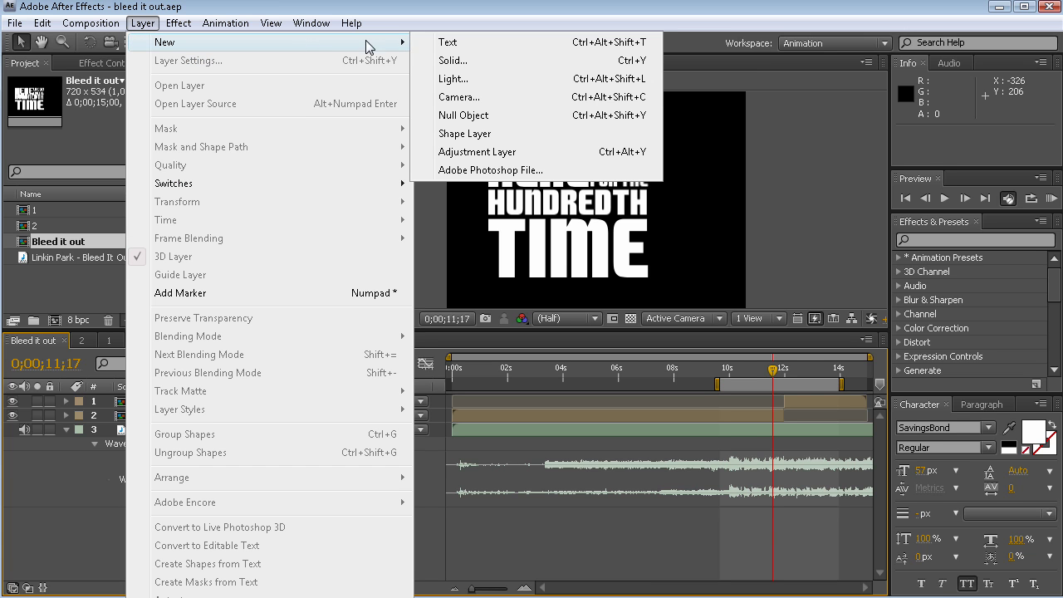
{"action": "left_click", "coordinate": [440, 97]}
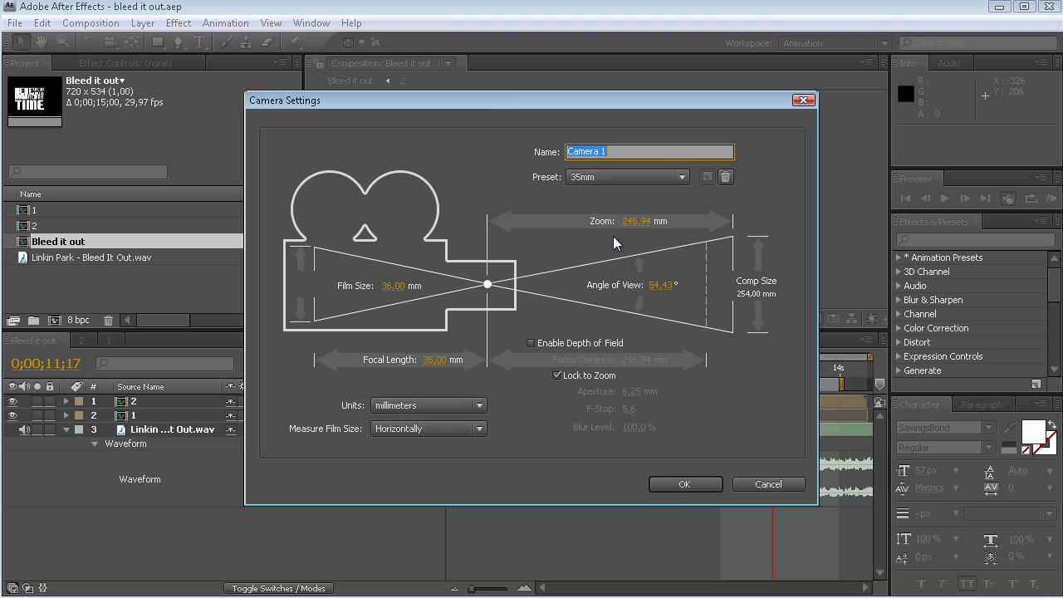
{"action": "left_click", "coordinate": [681, 484]}
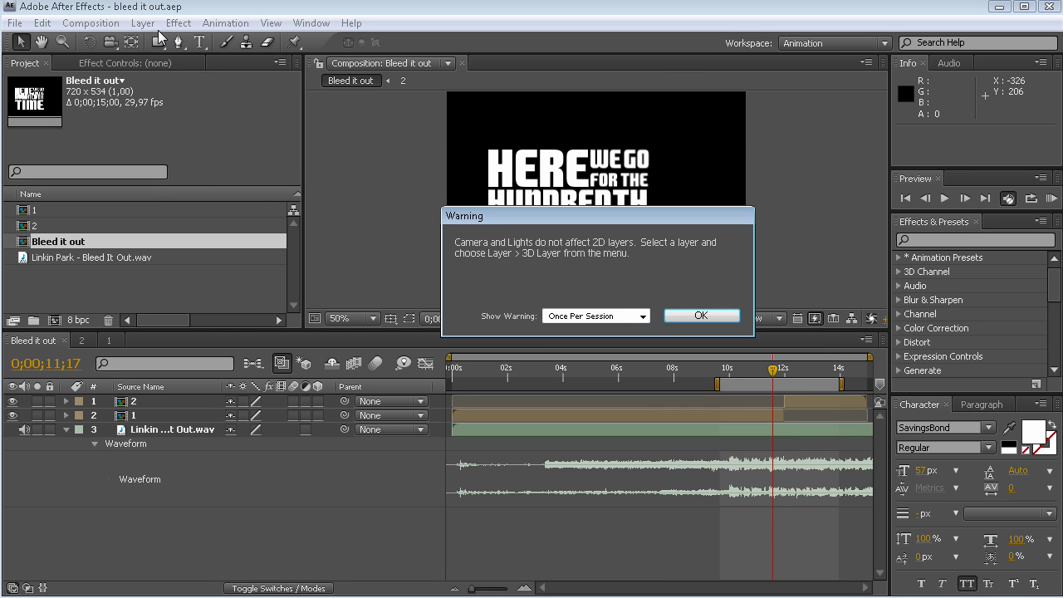
{"action": "left_click", "coordinate": [682, 316]}
Step: Make the nested composition layers 2 and 1 3D and enable Collapse Transformations on both
{"action": "left_click", "coordinate": [318, 416]}
{"action": "left_click", "coordinate": [317, 429]}
{"action": "left_click", "coordinate": [243, 416]}
{"action": "left_click", "coordinate": [243, 430]}
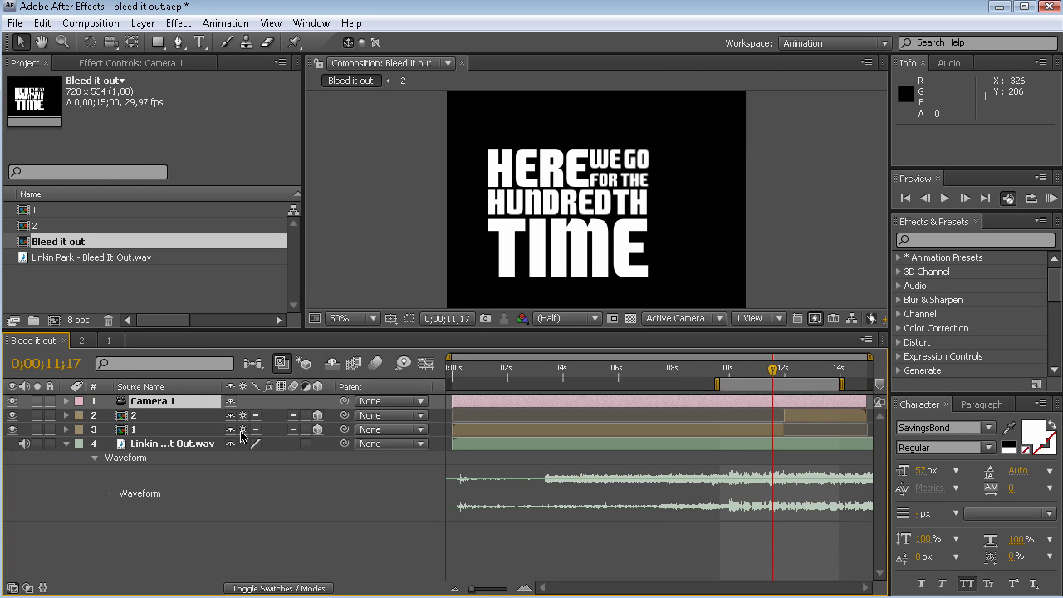
Step: Create a null object, make it a 3D layer and parent Camera 1 to it
{"action": "left_click", "coordinate": [142, 23]}
{"action": "mouse_move", "coordinate": [344, 43]}
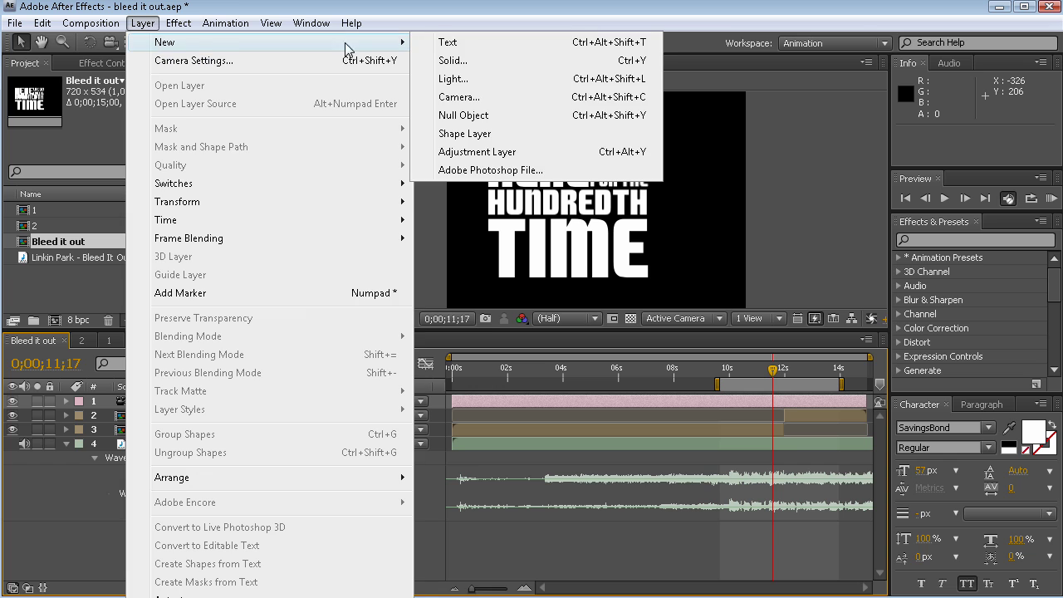
{"action": "left_click", "coordinate": [500, 115]}
{"action": "left_click", "coordinate": [317, 401]}
{"action": "left_click", "coordinate": [207, 417]}
{"action": "left_click_drag", "start_coordinate": [345, 415], "coordinate": [168, 404]}
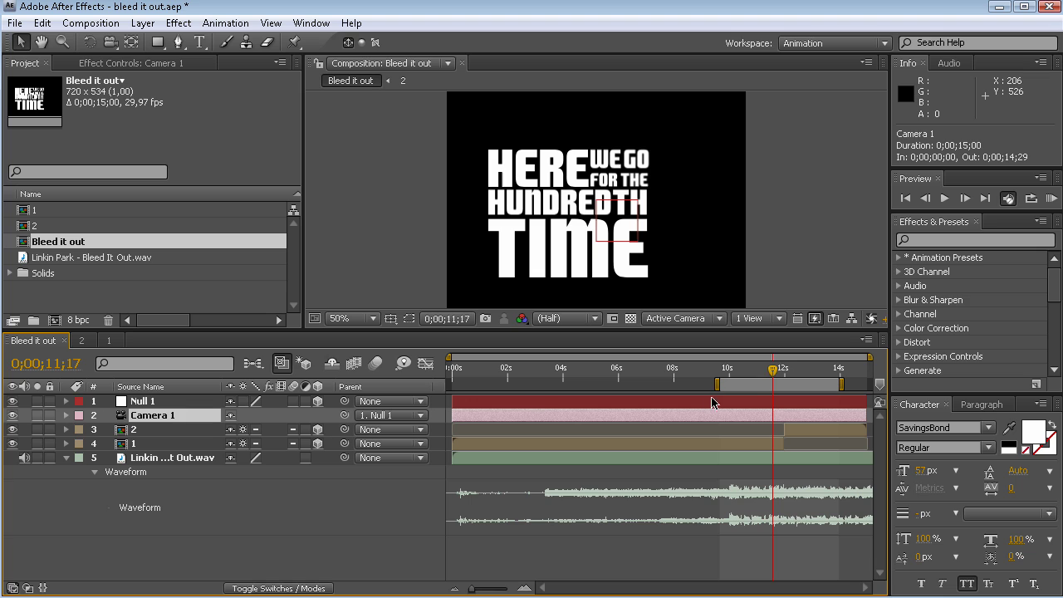
Step: Go to 0;00;10;06, show Null 1's Position property and turn on the title/action safe guides
{"action": "left_click_drag", "start_coordinate": [773, 371], "coordinate": [735, 384]}
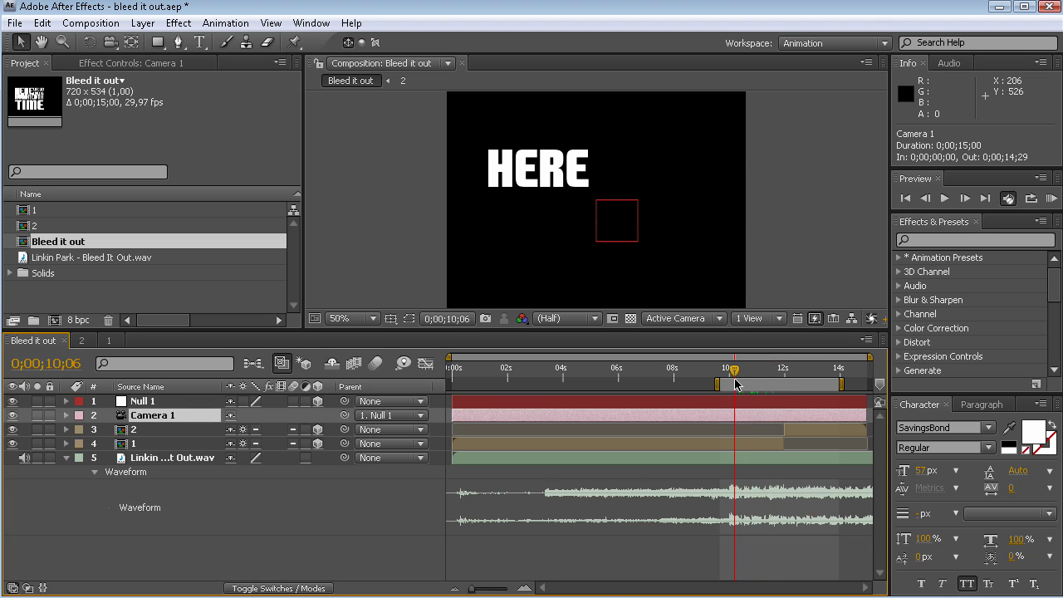
{"action": "left_click_drag", "start_coordinate": [481, 595], "coordinate": [501, 595]}
{"action": "left_click", "coordinate": [186, 403]}
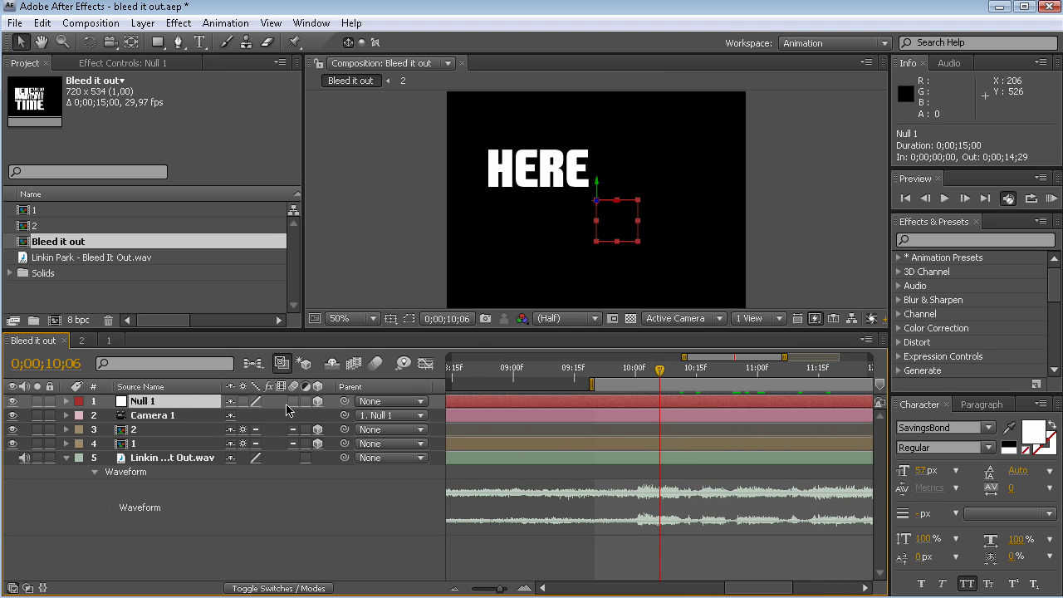
{"action": "key", "text": "p"}
{"action": "left_click_drag", "start_coordinate": [297, 415], "coordinate": [444, 415]}
{"action": "left_click", "coordinate": [390, 318]}
{"action": "left_click", "coordinate": [415, 336]}
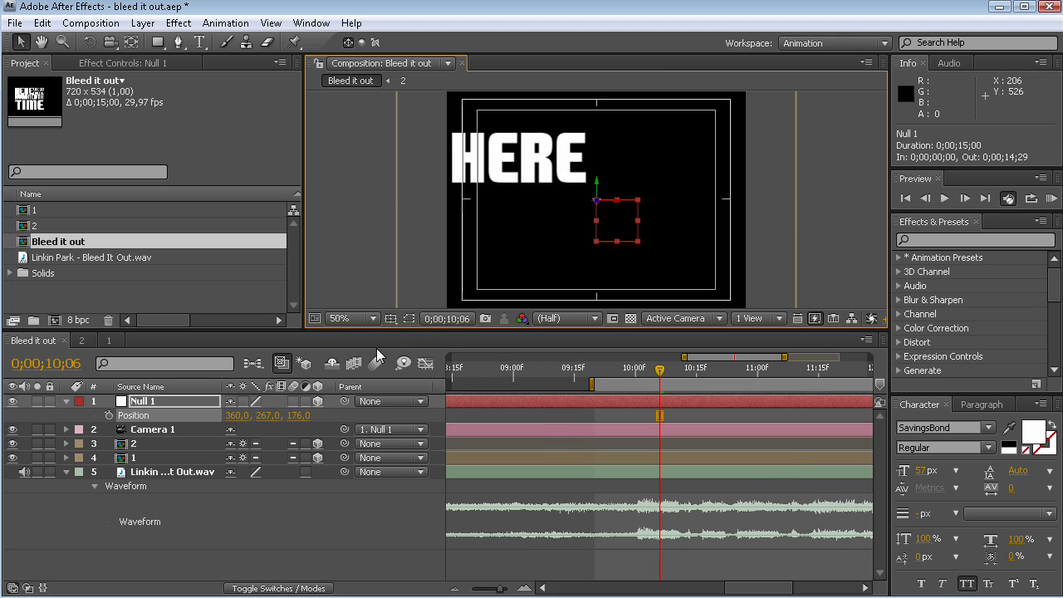
Step: Hide Null 1, set its position to 217, 198, 270 to centre "HERE" and start position keyframing at 0;00;10;06
{"action": "left_click_drag", "start_coordinate": [297, 416], "coordinate": [137, 399]}
{"action": "left_click", "coordinate": [13, 403]}
{"action": "left_click_drag", "start_coordinate": [236, 415], "coordinate": [207, 414]}
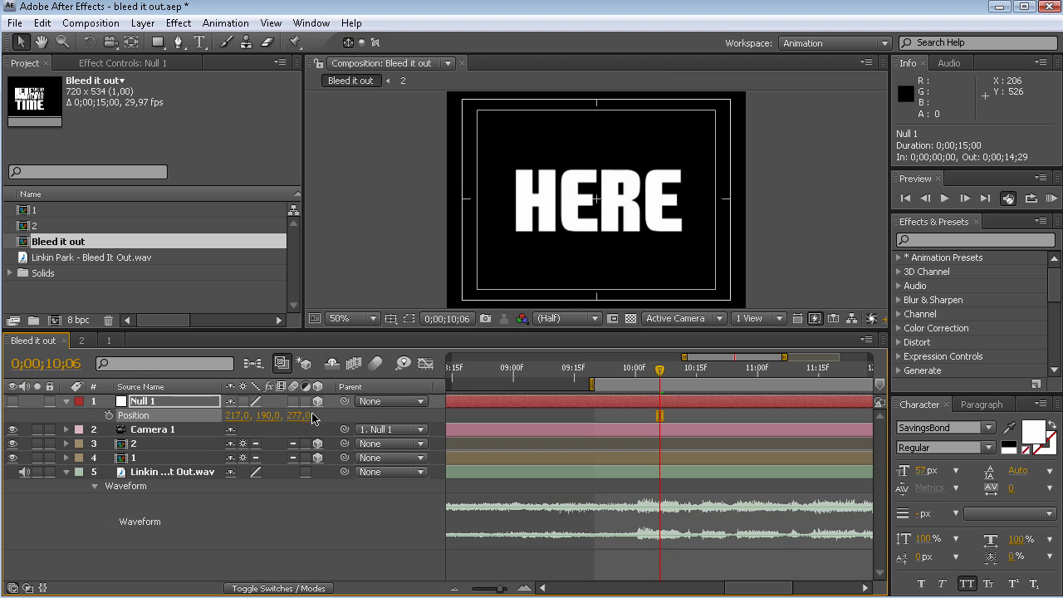
{"action": "left_click_drag", "start_coordinate": [273, 415], "coordinate": [280, 416]}
{"action": "left_click", "coordinate": [107, 416]}
Step: Hold the null's position with a keyframe at 0;00;10;11 and set it to 384, 174, 454 at 0;00;10;13 to frame "WE"
{"action": "left_click_drag", "start_coordinate": [655, 372], "coordinate": [682, 378]}
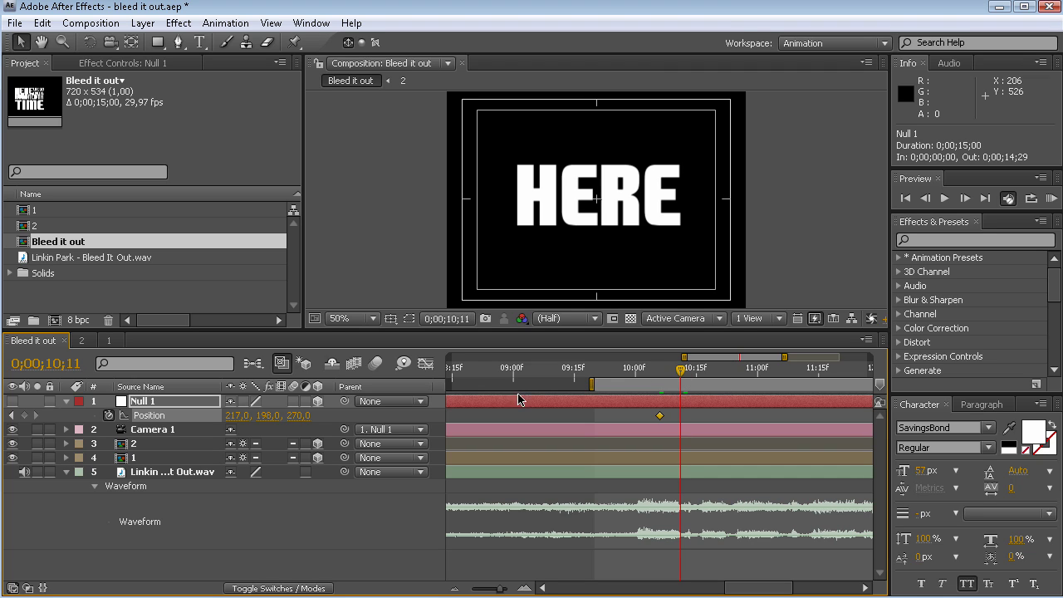
{"action": "left_click", "coordinate": [24, 416]}
{"action": "left_click_drag", "start_coordinate": [681, 376], "coordinate": [688, 374]}
{"action": "left_click_drag", "start_coordinate": [304, 420], "coordinate": [341, 423]}
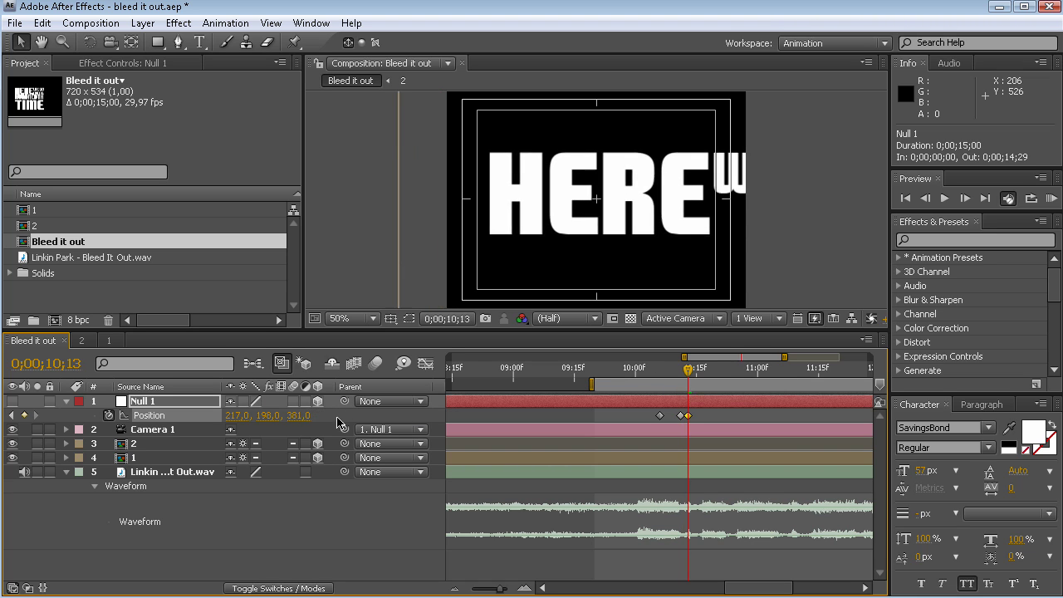
{"action": "left_click_drag", "start_coordinate": [268, 415], "coordinate": [360, 417]}
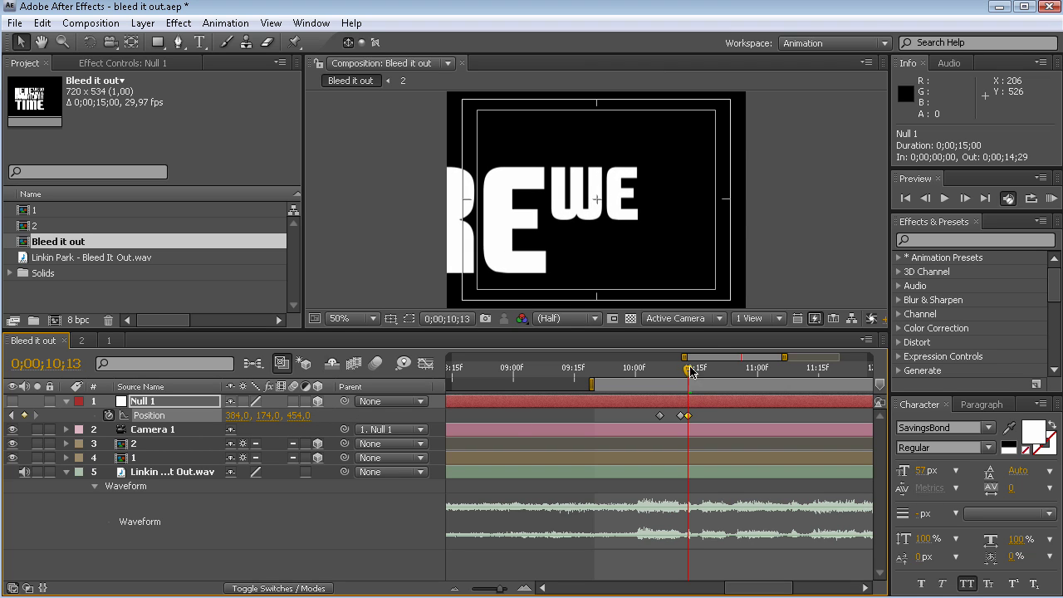
Step: Hold the null's position with a keyframe at 0;00;10;15 and set it to 409, 174, 454 at 0;00;10;17 to frame "WE GO"
{"action": "left_click_drag", "start_coordinate": [690, 370], "coordinate": [703, 375]}
{"action": "left_click_drag", "start_coordinate": [273, 415], "coordinate": [266, 420]}
{"action": "key", "text": "ctrl+z"}
{"action": "key", "text": "ctrl+z"}
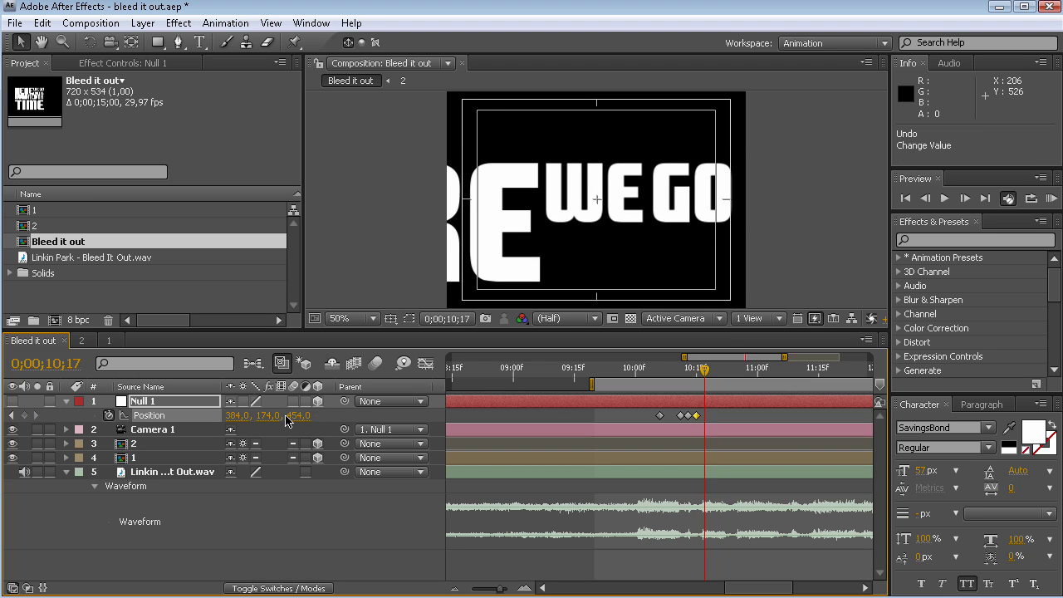
{"action": "left_click_drag", "start_coordinate": [255, 416], "coordinate": [255, 418]}
Step: Hold the null's position with a keyframe at 0;00;10;22 and set it to 409, 194, 411 at 0;00;10;26 for "FOR THE"
{"action": "left_click_drag", "start_coordinate": [703, 372], "coordinate": [744, 376]}
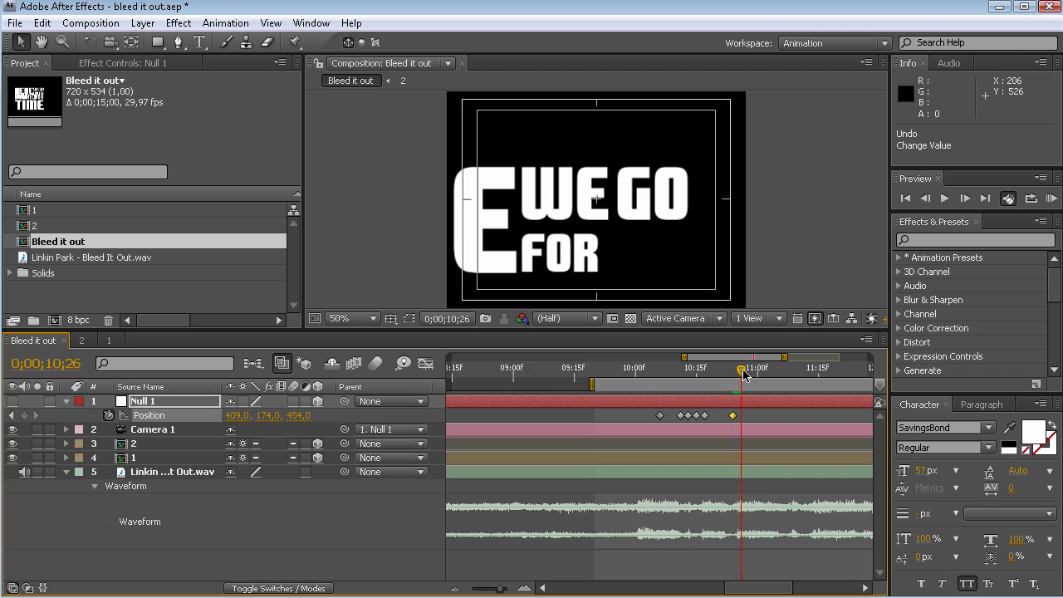
{"action": "mouse_move", "coordinate": [732, 418]}
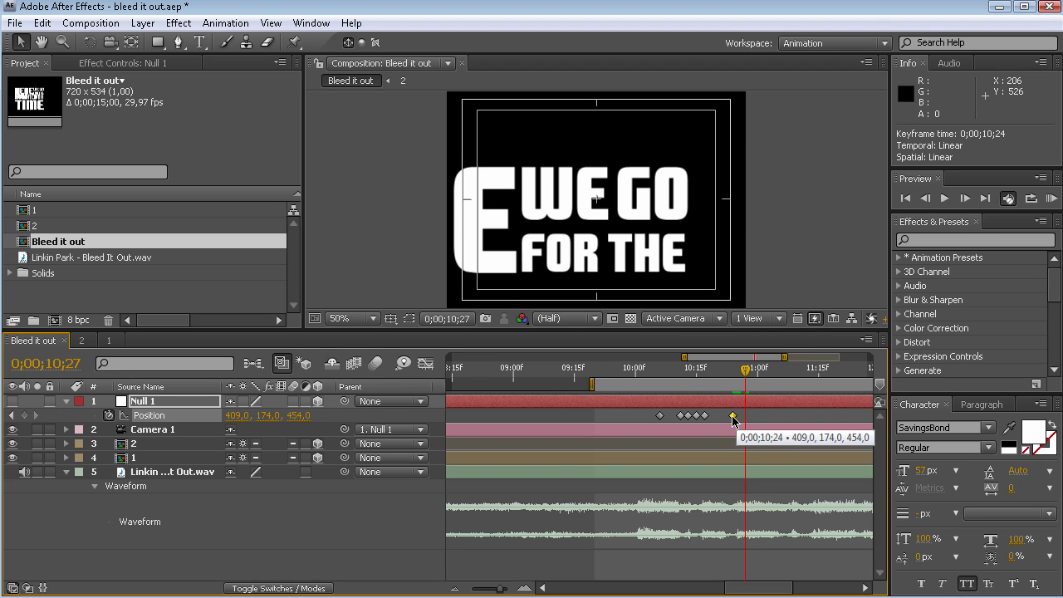
{"action": "left_click_drag", "start_coordinate": [745, 369], "coordinate": [741, 369]}
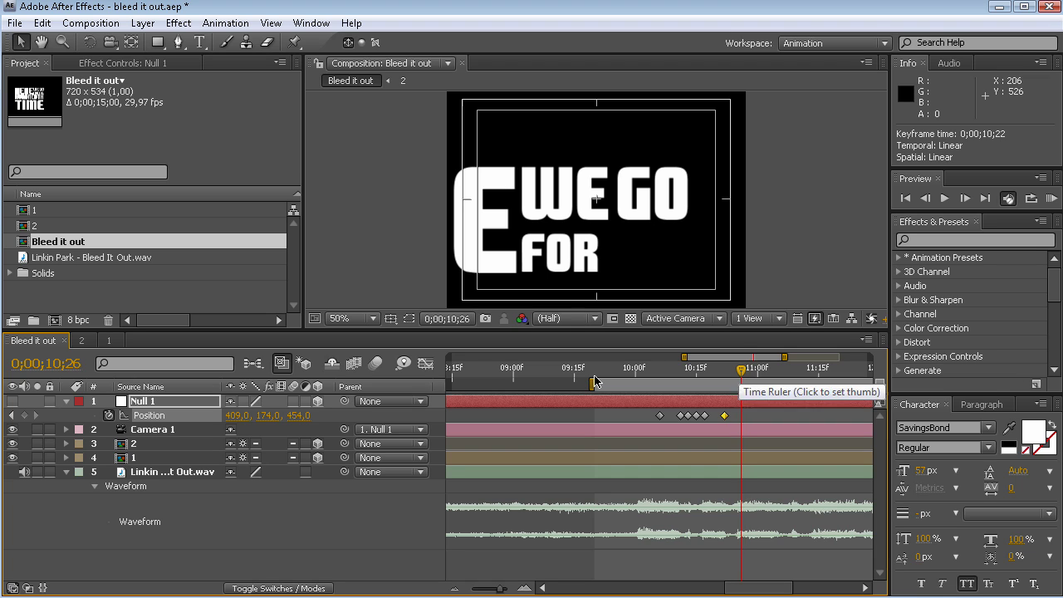
{"action": "mouse_move", "coordinate": [297, 415]}
{"action": "left_mouse_down"}
{"action": "mouse_move", "coordinate": [260, 415]}
{"action": "mouse_move", "coordinate": [286, 415]}
{"action": "left_mouse_up"}
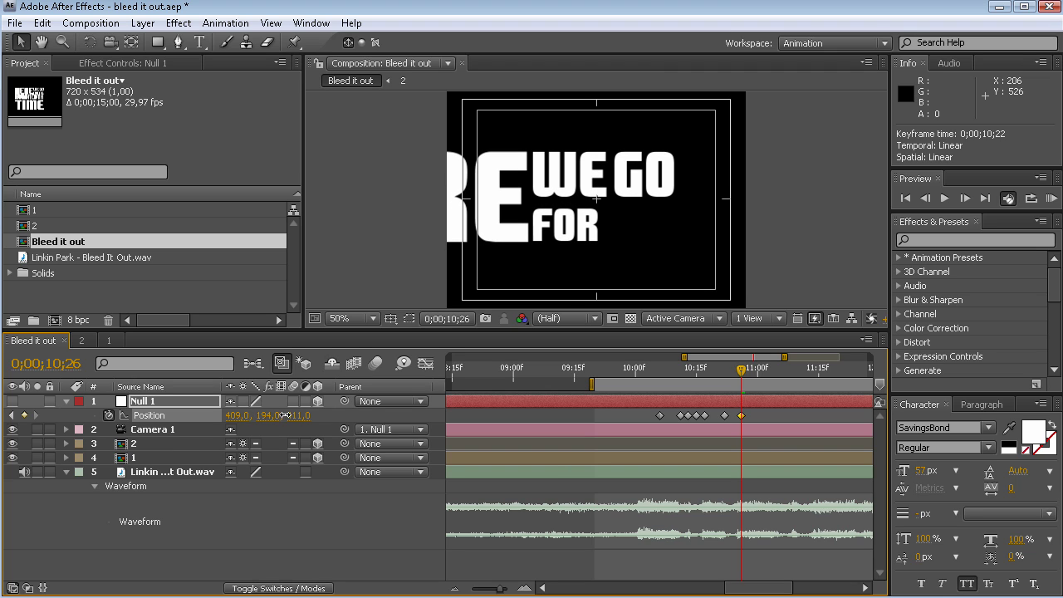
Step: Hold the null's position with a keyframe at 0;00;11;00 and set it to 288, 235, 175 at 0;00;11;04 to frame "HUNDREDTH"
{"action": "mouse_move", "coordinate": [743, 373]}
{"action": "left_mouse_down"}
{"action": "mouse_move", "coordinate": [763, 373]}
{"action": "mouse_move", "coordinate": [757, 380]}
{"action": "left_mouse_up"}
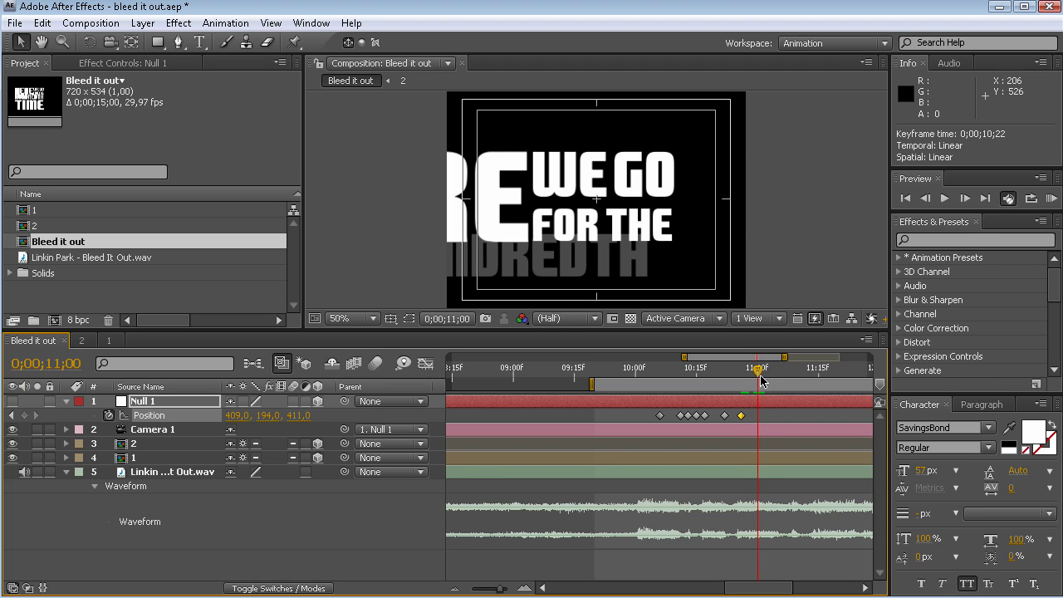
{"action": "left_click", "coordinate": [24, 415]}
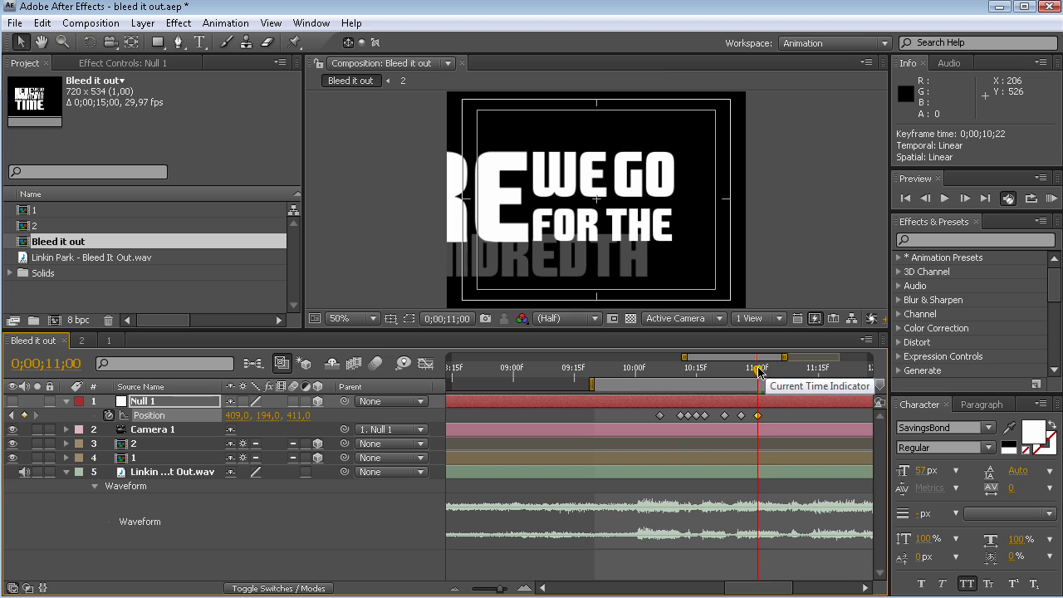
{"action": "left_click_drag", "start_coordinate": [758, 370], "coordinate": [773, 371]}
{"action": "left_click_drag", "start_coordinate": [300, 416], "coordinate": [175, 403]}
{"action": "left_click_drag", "start_coordinate": [233, 419], "coordinate": [136, 404]}
{"action": "mouse_move", "coordinate": [300, 420]}
{"action": "left_mouse_down"}
{"action": "mouse_move", "coordinate": [245, 415]}
{"action": "mouse_move", "coordinate": [299, 417]}
{"action": "left_mouse_up"}
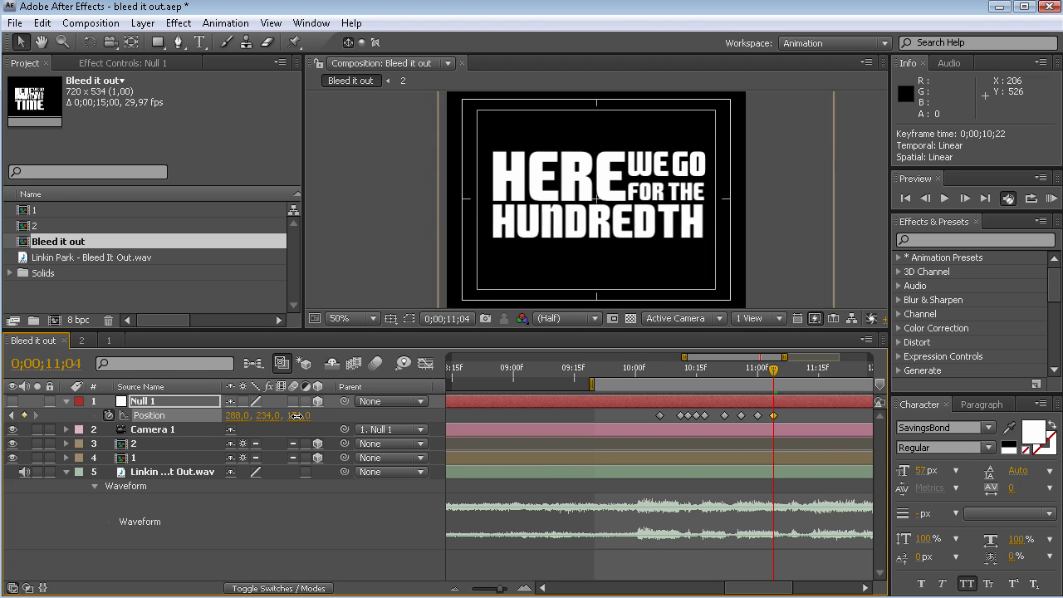
{"action": "left_click_drag", "start_coordinate": [265, 421], "coordinate": [268, 422]}
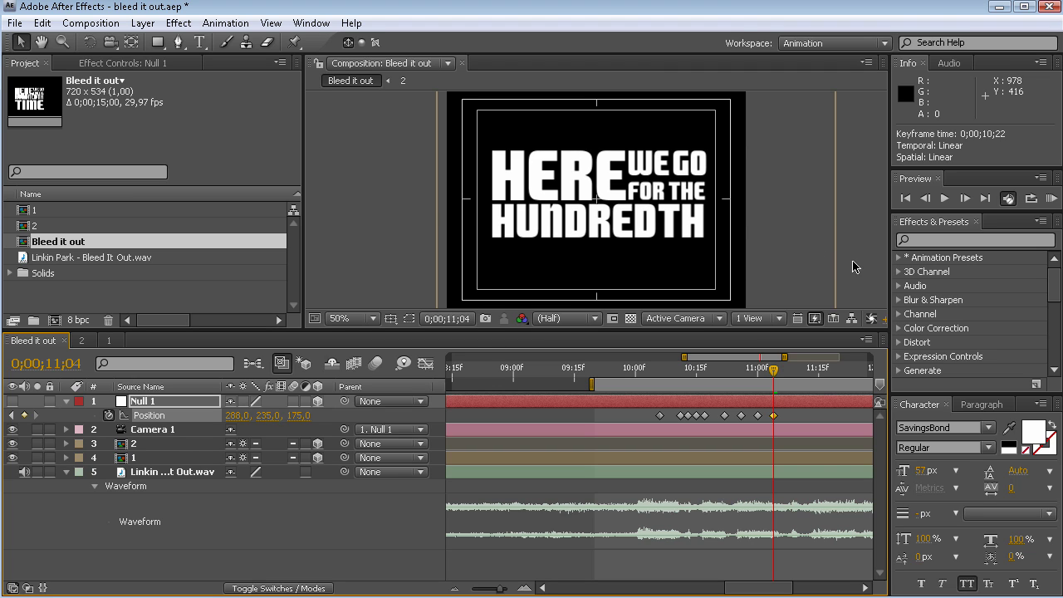
Step: Hold the null's position with a keyframe at 0;00;11;12 and set it to 288, 306, 48 at 0;00;11;15 to frame "TIME"
{"action": "left_click_drag", "start_coordinate": [774, 375], "coordinate": [810, 377]}
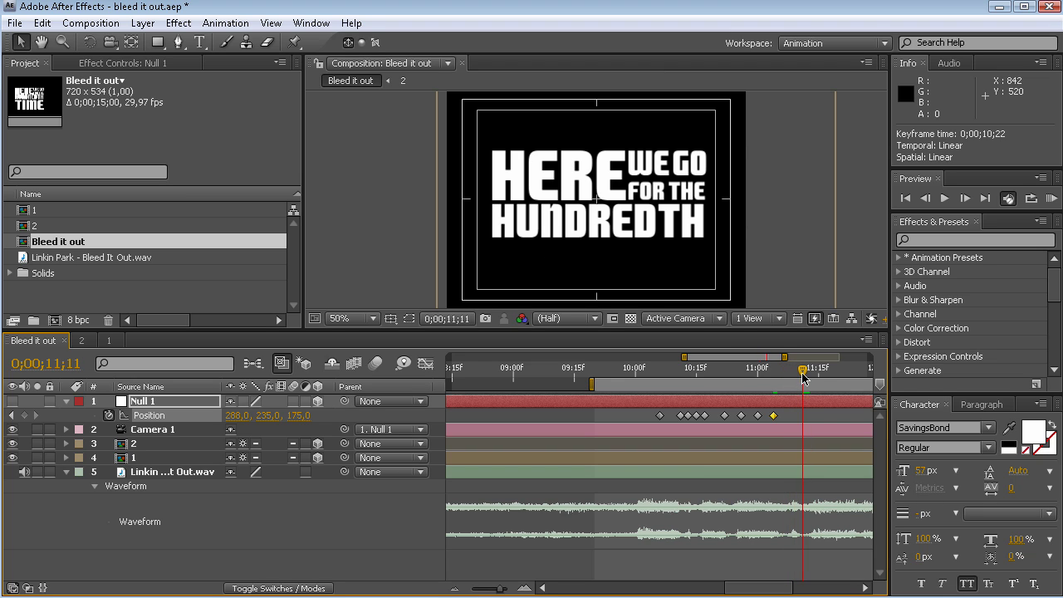
{"action": "left_click", "coordinate": [23, 416]}
{"action": "left_click_drag", "start_coordinate": [807, 374], "coordinate": [818, 373]}
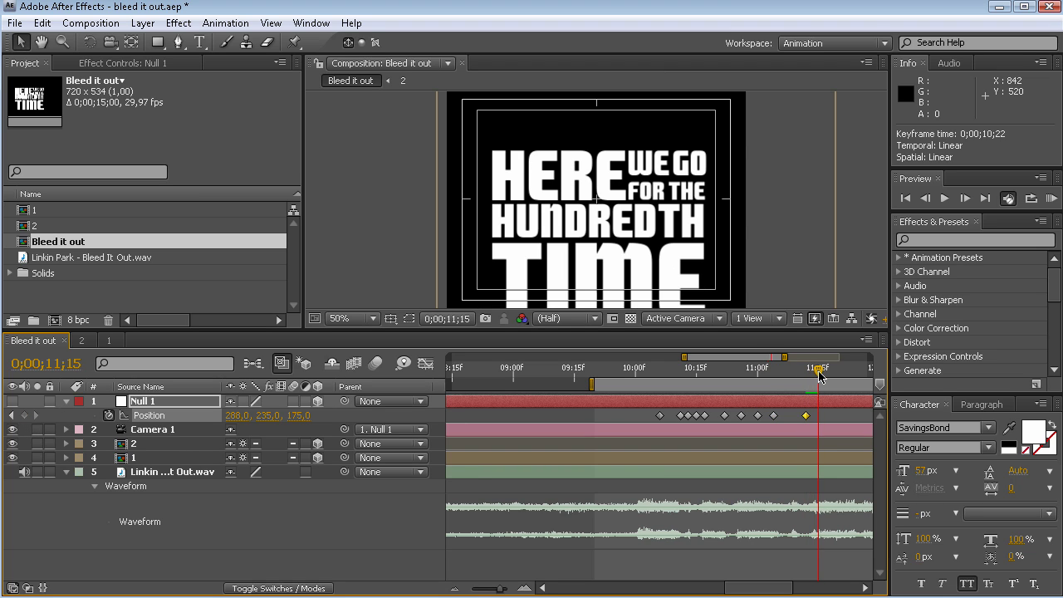
{"action": "left_click_drag", "start_coordinate": [305, 421], "coordinate": [327, 416]}
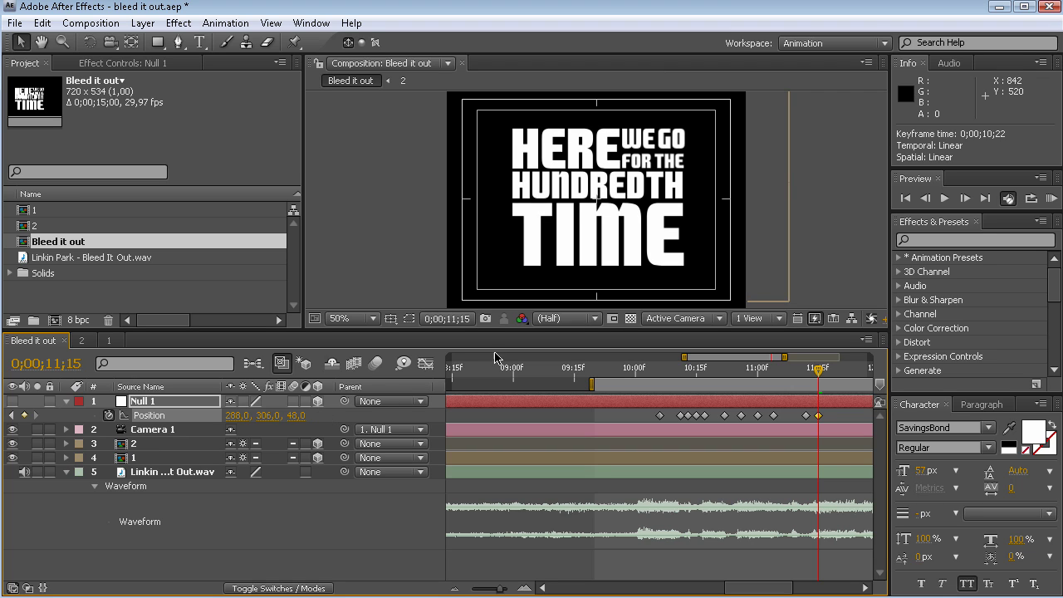
Step: RAM preview the camera animation up to about 0;00;11;20 without and with motion blur, and switch motion blur back off
{"action": "left_click_drag", "start_coordinate": [818, 373], "coordinate": [839, 371]}
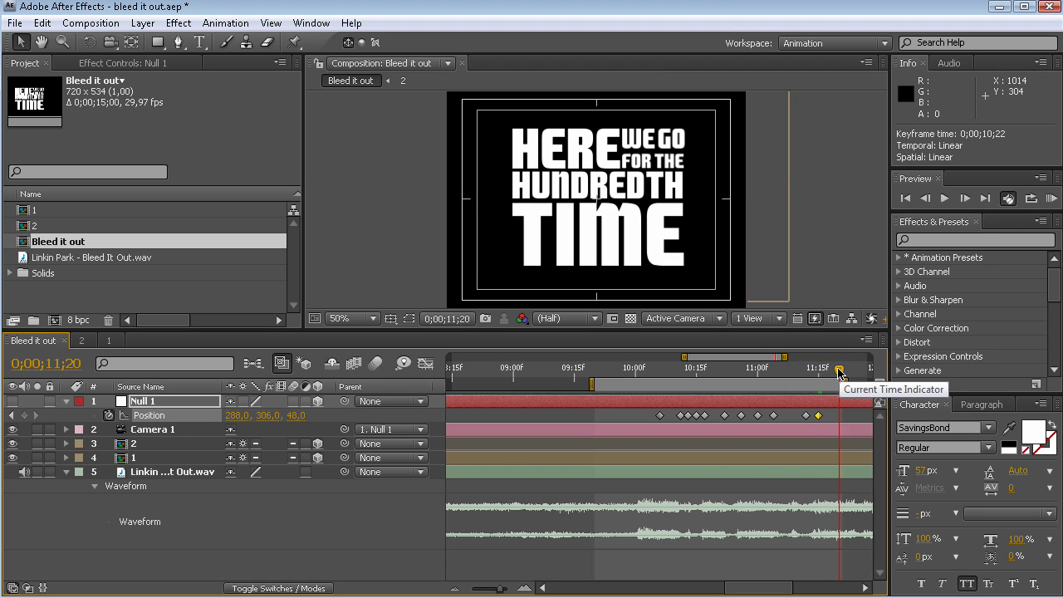
{"action": "left_click", "coordinate": [1051, 198]}
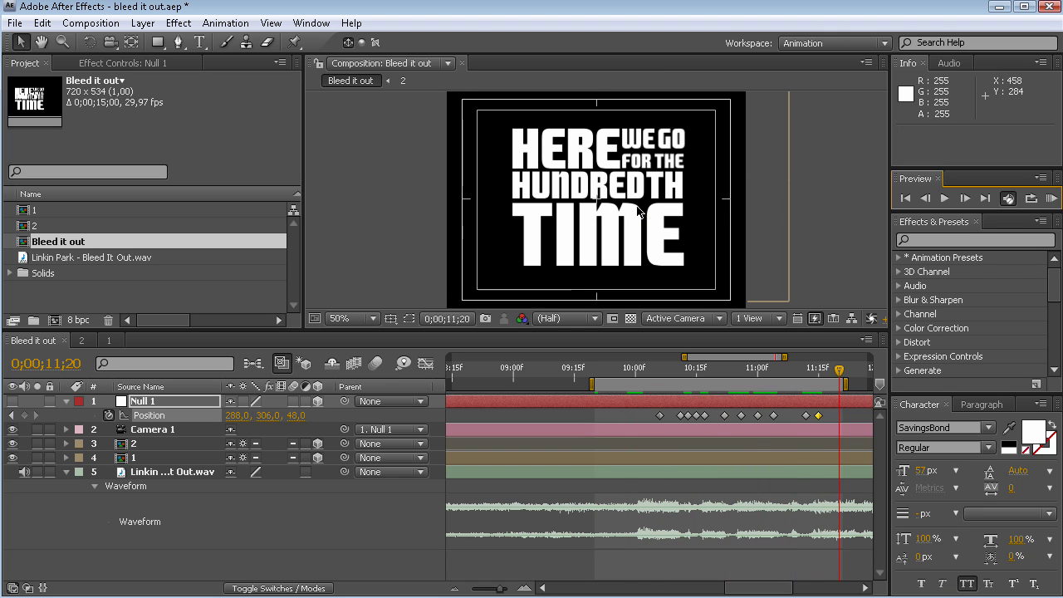
{"action": "left_click", "coordinate": [375, 365]}
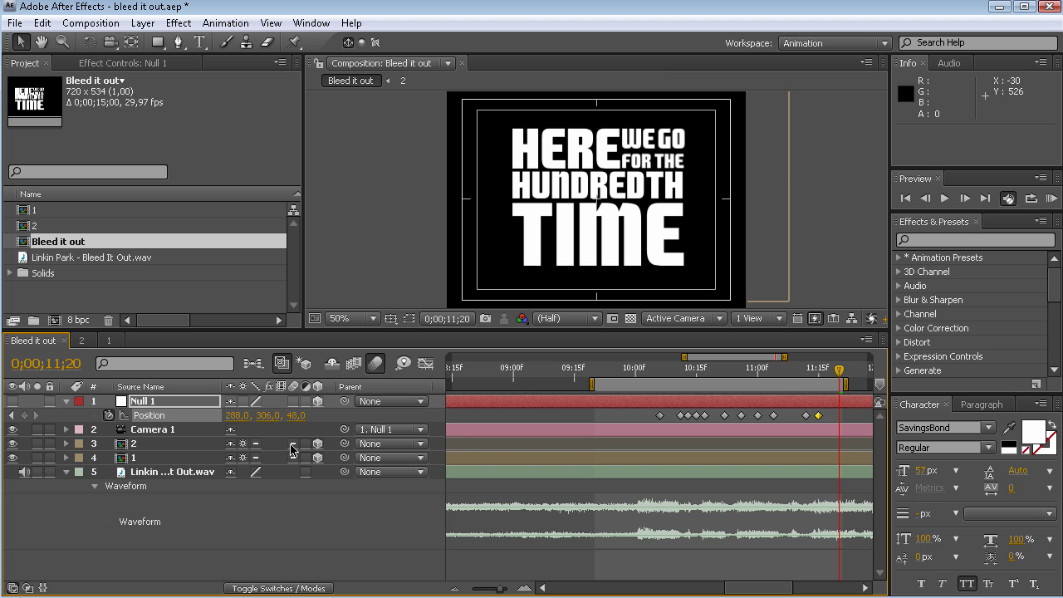
{"action": "left_click", "coordinate": [1052, 198]}
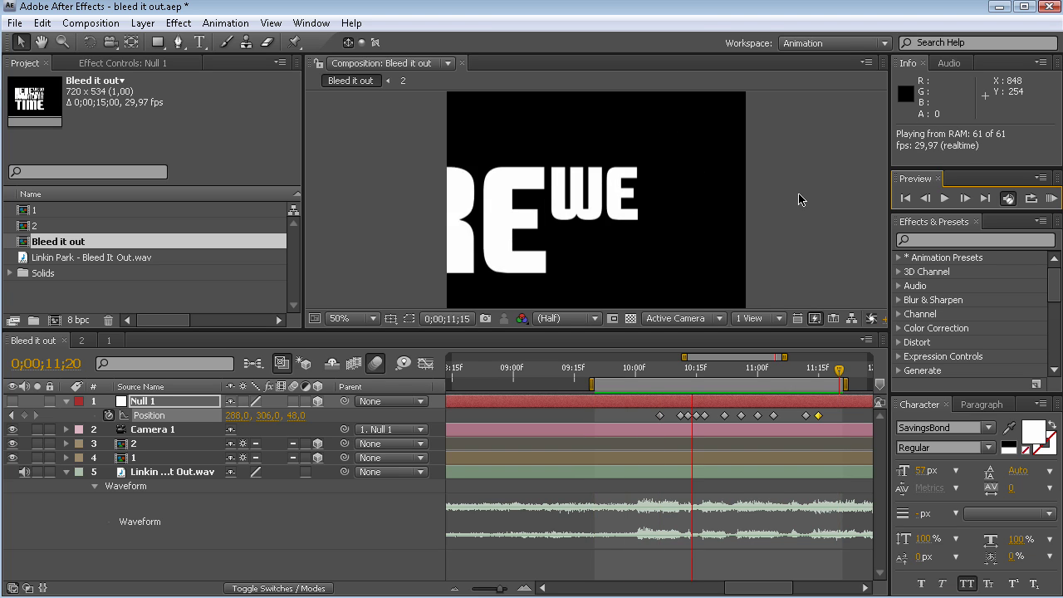
{"action": "key", "text": "space"}
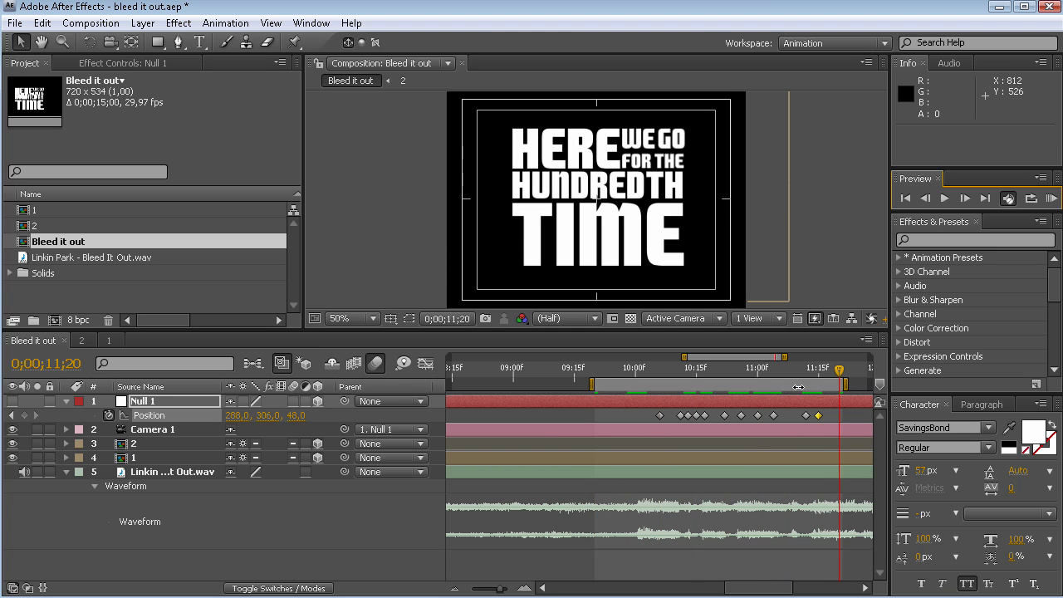
{"action": "left_click_drag", "start_coordinate": [500, 588], "coordinate": [492, 588]}
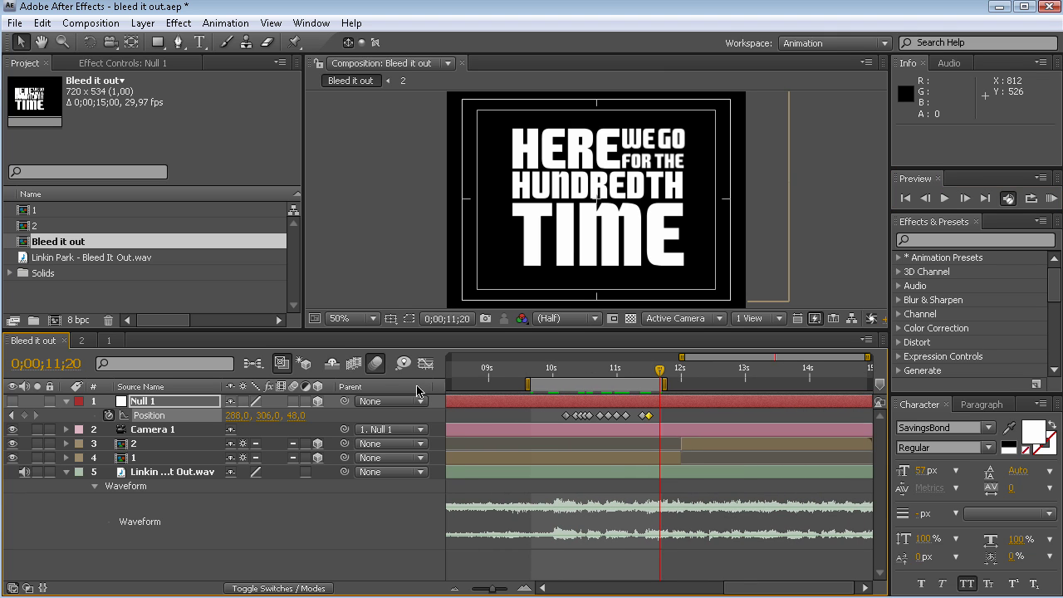
{"action": "left_click", "coordinate": [376, 363]}
Step: Shift the work area to 0;00;11;06–0;00;13;06 and extend layer 2's start back to 0;00;11;25
{"action": "left_click_drag", "start_coordinate": [617, 377], "coordinate": [678, 371]}
{"action": "left_click", "coordinate": [671, 372]}
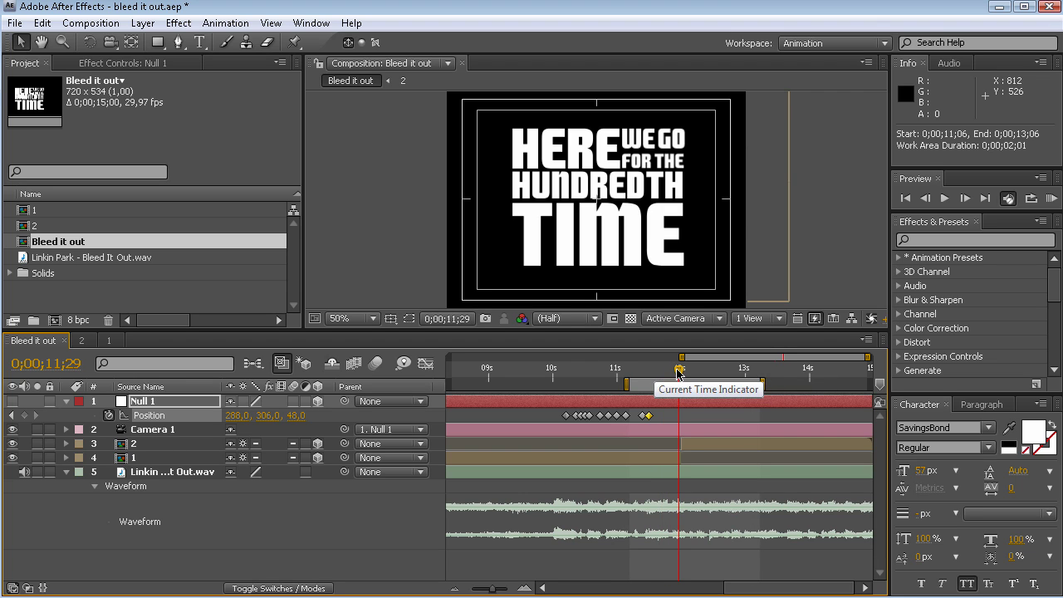
{"action": "left_click_drag", "start_coordinate": [684, 445], "coordinate": [674, 444]}
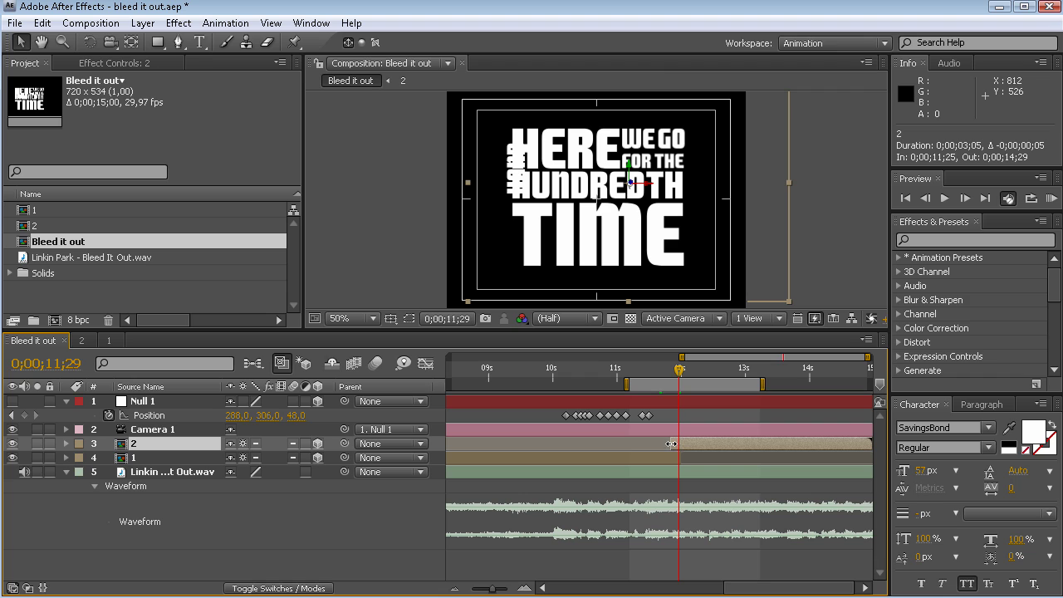
Step: Move layer 2 in 3D space to position 538.8, 337.8, -1500
{"action": "key", "text": "alt+shift+p"}
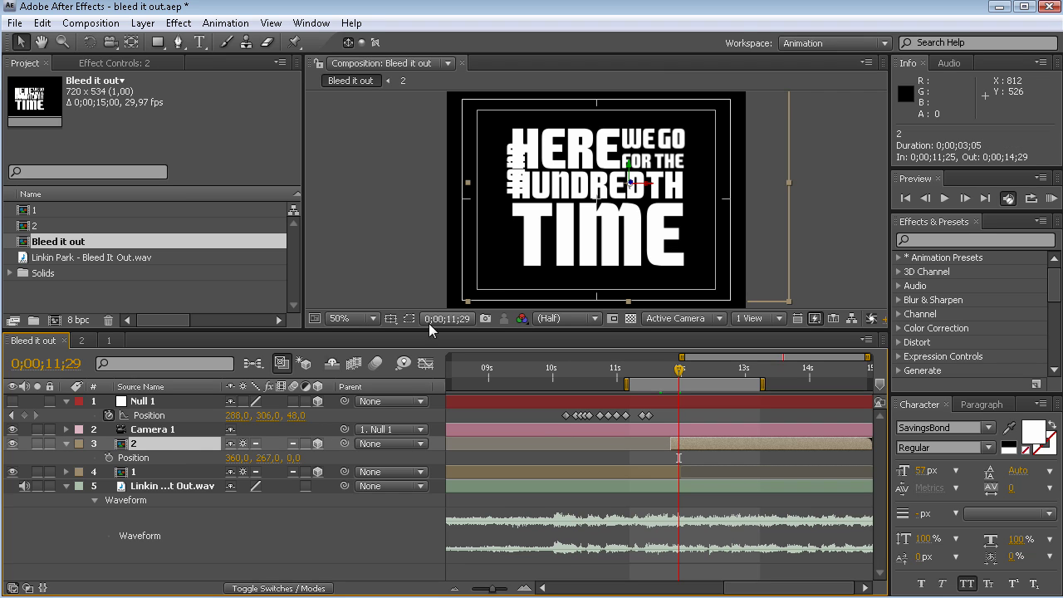
{"action": "left_click_drag", "start_coordinate": [520, 187], "coordinate": [594, 212]}
{"action": "left_click", "coordinate": [295, 458]}
{"action": "key", "text": "Return"}
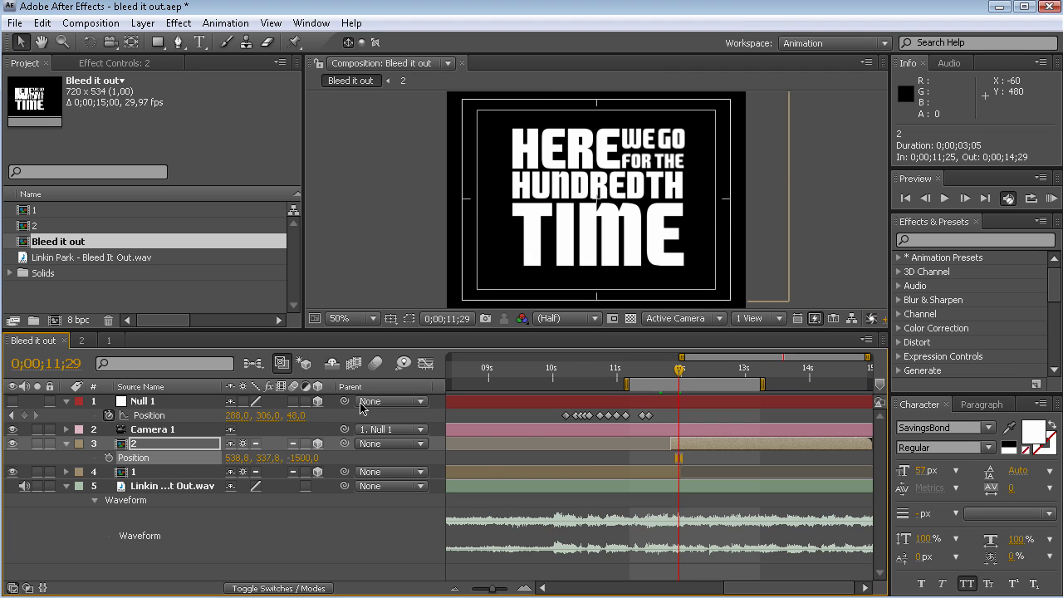
Step: Hold the null's position with a keyframe at 0;00;11;23 and set its Z position to -1140 at 0;00;11;29
{"action": "left_click_drag", "start_coordinate": [677, 375], "coordinate": [667, 376]}
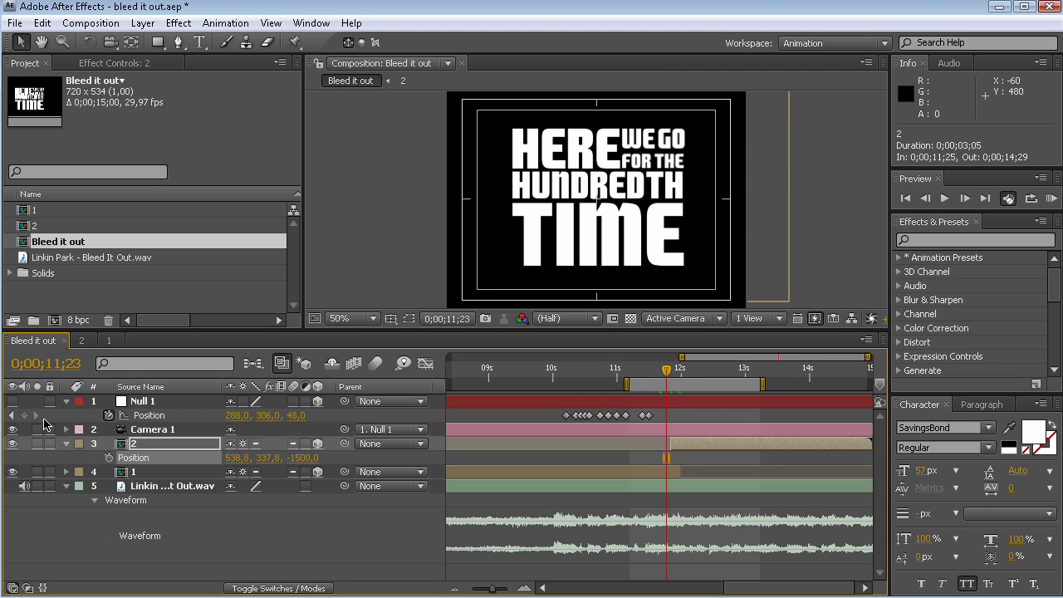
{"action": "left_click", "coordinate": [24, 414]}
{"action": "left_click_drag", "start_coordinate": [671, 376], "coordinate": [680, 375]}
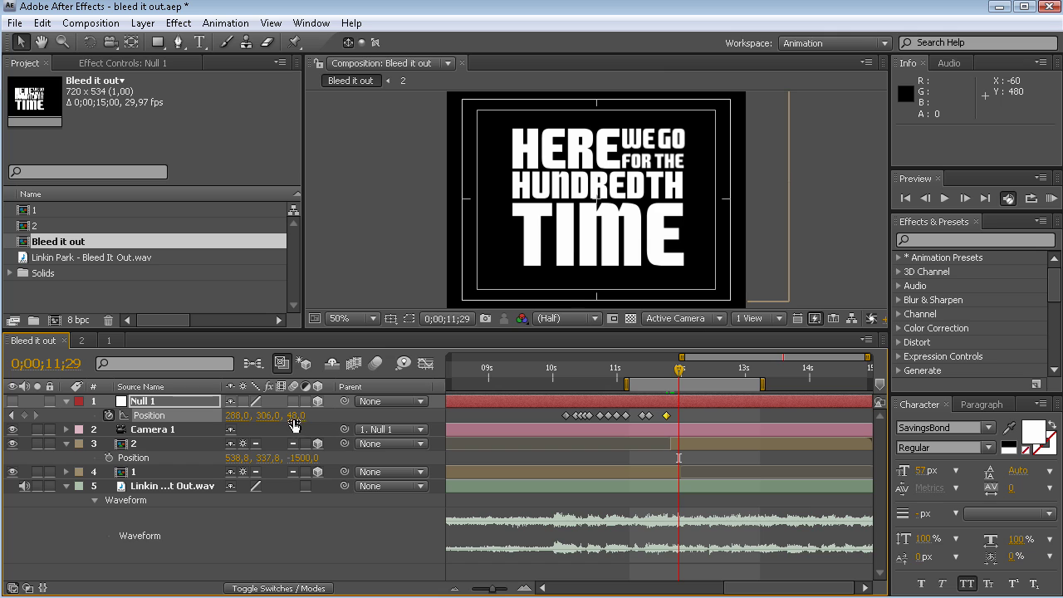
{"action": "left_click_drag", "start_coordinate": [286, 416], "coordinate": [219, 419]}
{"action": "mouse_move", "coordinate": [290, 419]}
{"action": "left_mouse_down"}
{"action": "mouse_move", "coordinate": [260, 424]}
{"action": "mouse_move", "coordinate": [286, 424]}
{"action": "left_mouse_up"}
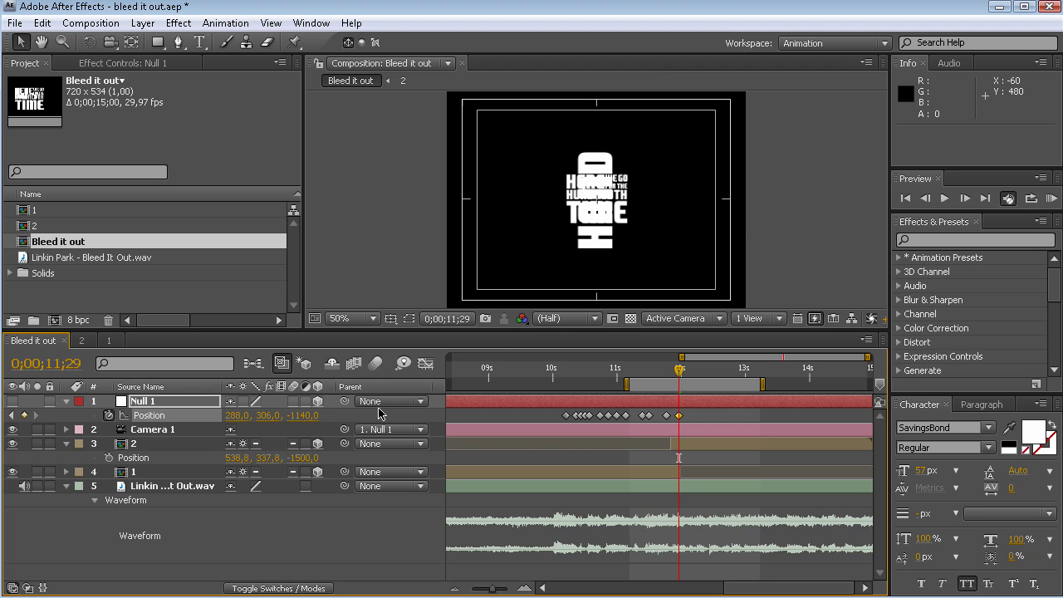
Step: Keyframe the null's Z Rotation at 0;00;11;23 and set it to -90° at 0;00;11;29
{"action": "left_click_drag", "start_coordinate": [680, 377], "coordinate": [667, 374]}
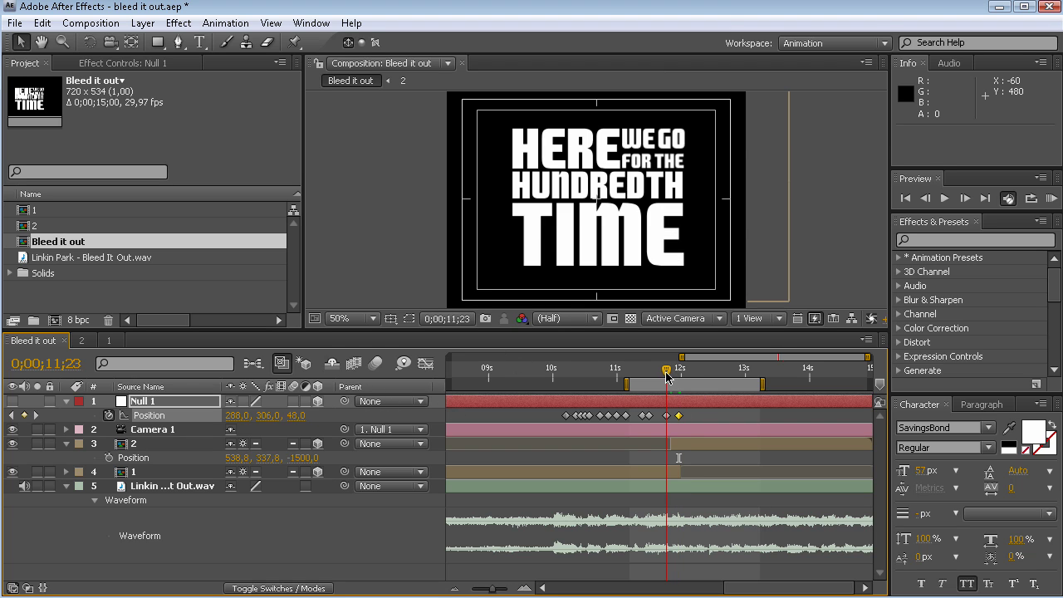
{"action": "key", "text": "shift+r"}
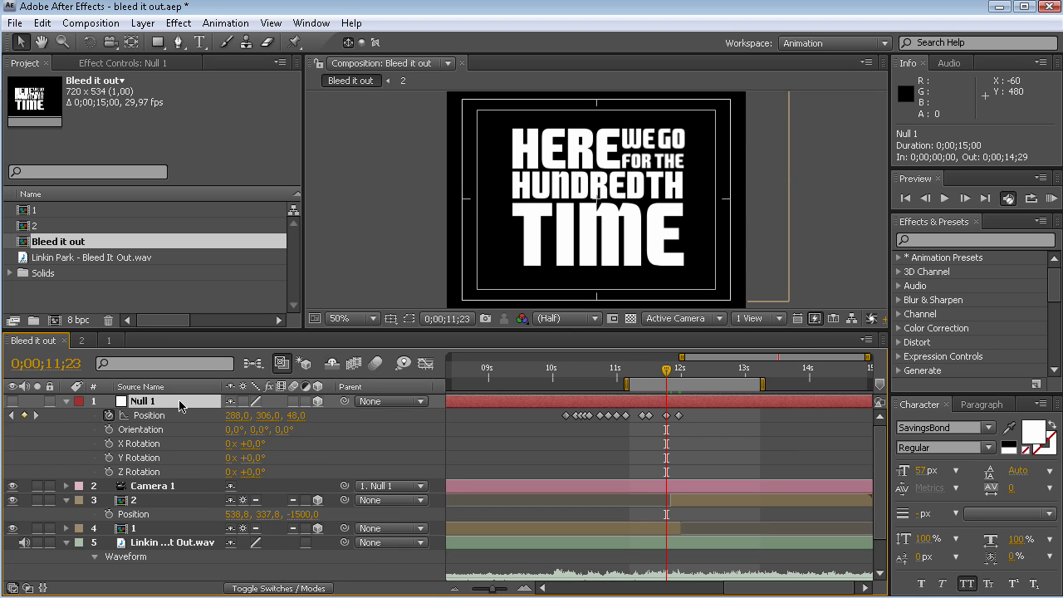
{"action": "left_click", "coordinate": [110, 470]}
{"action": "left_click_drag", "start_coordinate": [665, 370], "coordinate": [671, 375]}
{"action": "left_click", "coordinate": [255, 472]}
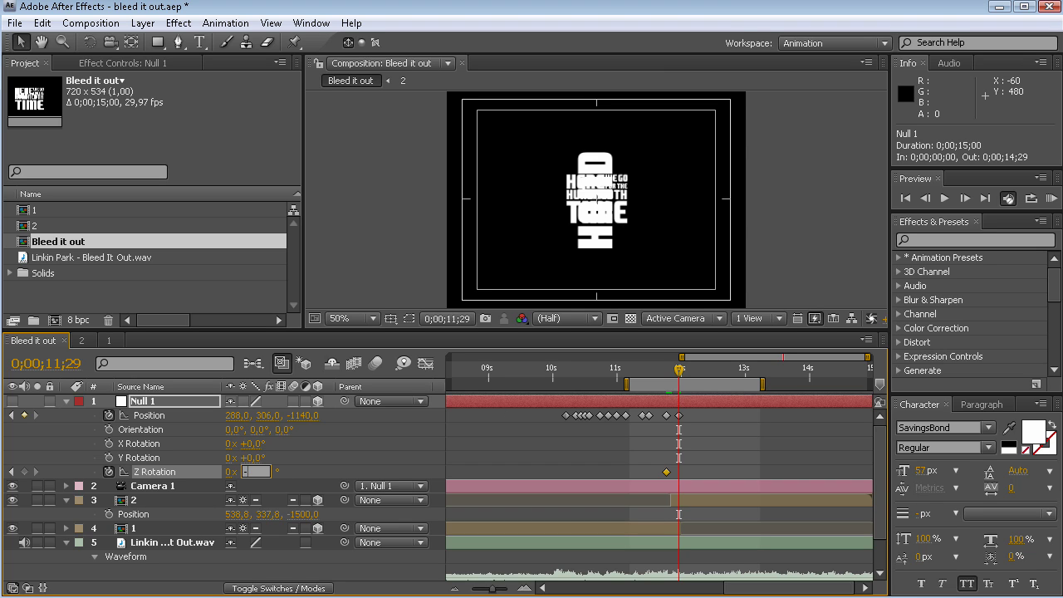
{"action": "type", "text": "-90"}
{"action": "key", "text": "Return"}
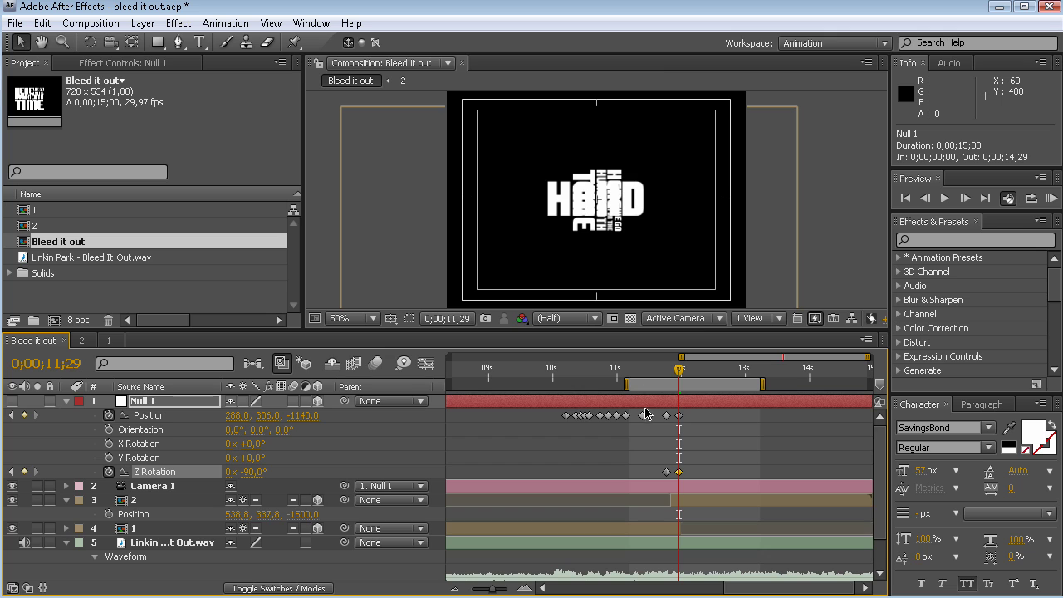
Step: Extend the end of layer 1 to 0;00;12;02
{"action": "scroll", "coordinate": [664, 465], "scroll_direction": "down", "scroll_amount": 2}
{"action": "left_click", "coordinate": [676, 495]}
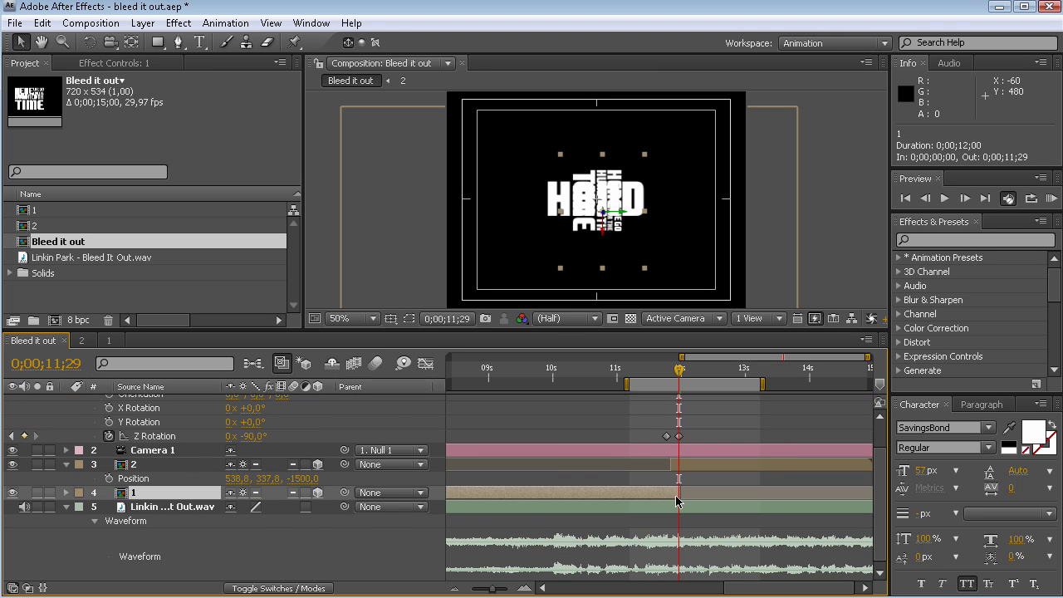
{"action": "left_click_drag", "start_coordinate": [679, 496], "coordinate": [684, 494]}
Step: Fade out layer 1 with opacity keyframes of 100% at 0;00;11;23 and 0% at 0;00;11;29
{"action": "left_click", "coordinate": [158, 493]}
{"action": "key", "text": "t"}
{"action": "left_click", "coordinate": [109, 507]}
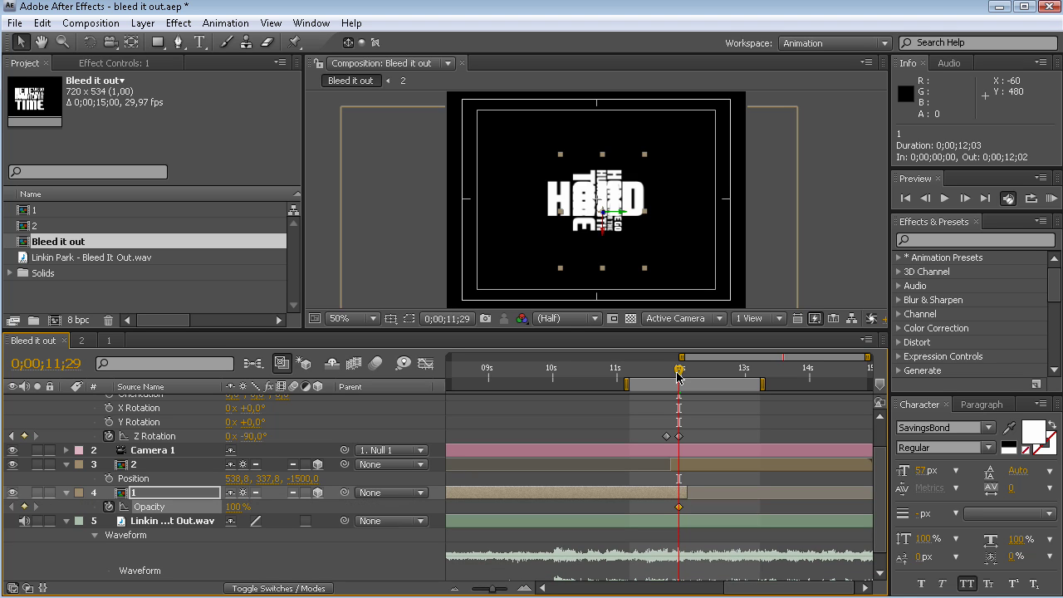
{"action": "left_click_drag", "start_coordinate": [677, 376], "coordinate": [667, 377]}
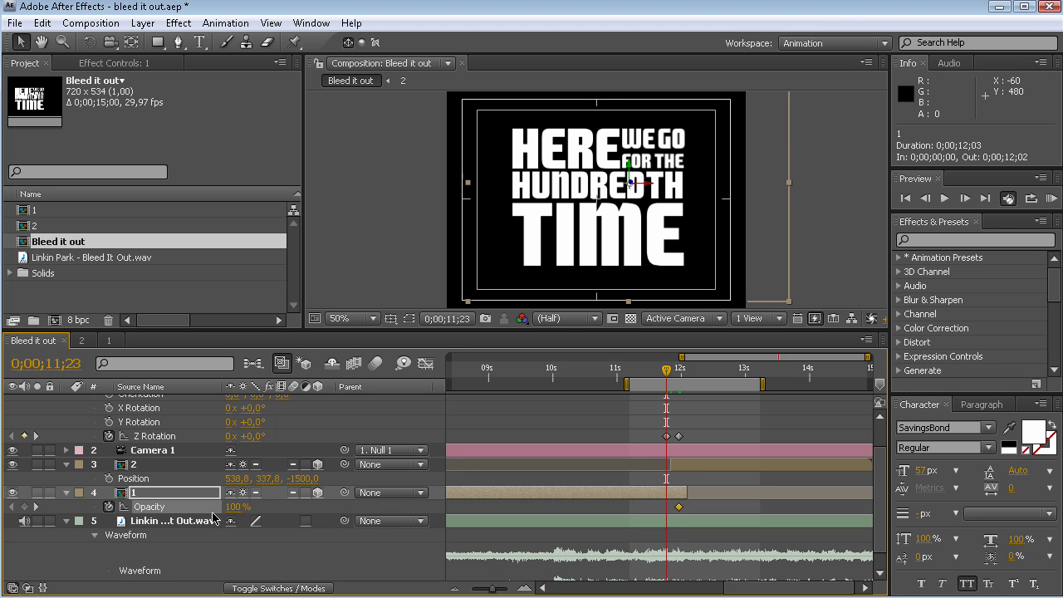
{"action": "left_click", "coordinate": [25, 507]}
{"action": "left_click", "coordinate": [679, 370]}
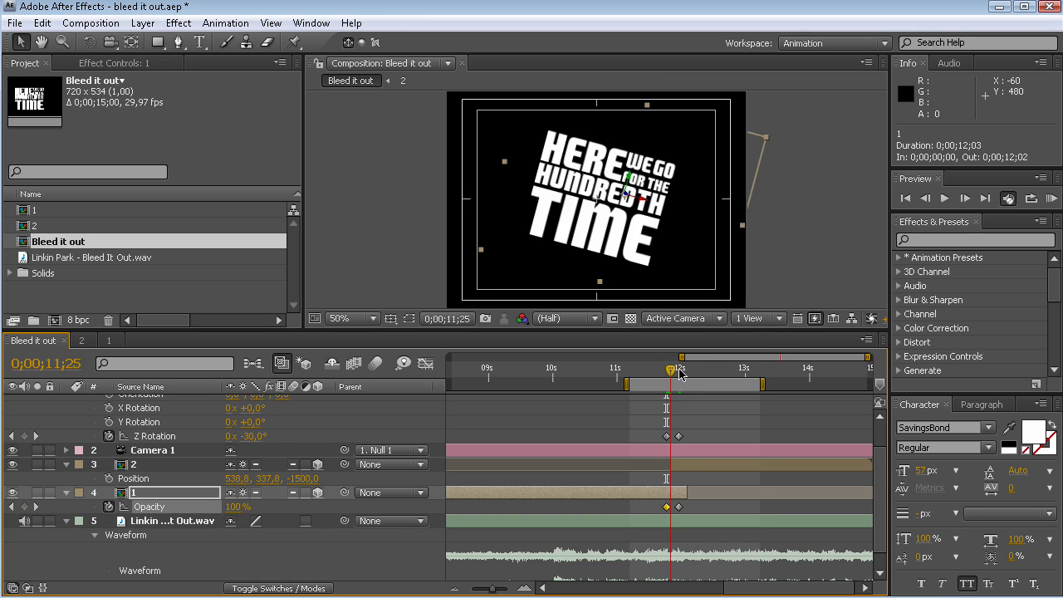
{"action": "left_click_drag", "start_coordinate": [222, 508], "coordinate": [123, 496]}
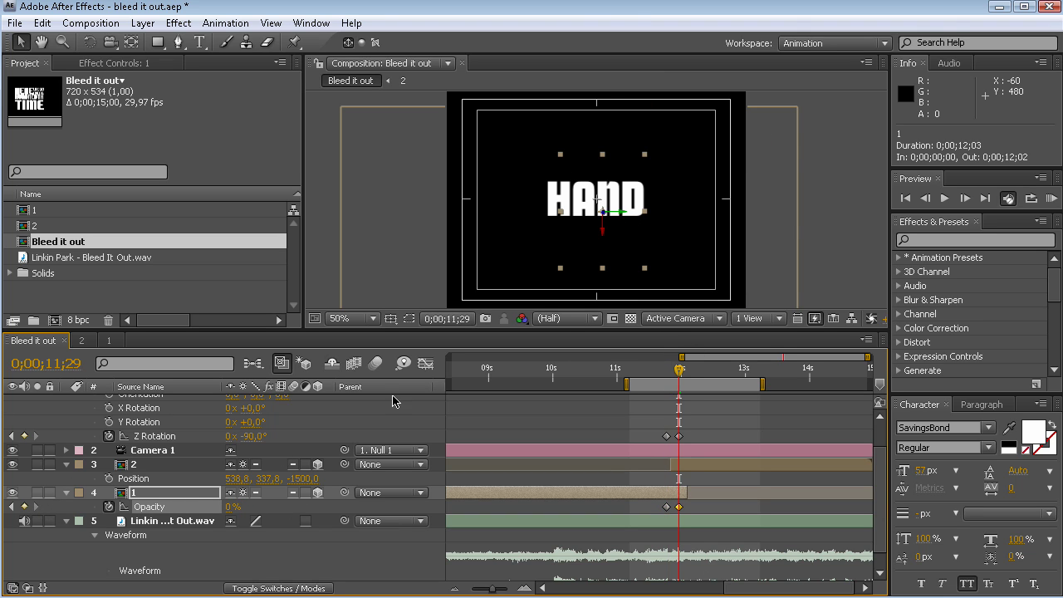
Step: Hold the null's Position and Z Rotation with keyframes at 0;00;12;04
{"action": "left_click_drag", "start_coordinate": [886, 468], "coordinate": [889, 420]}
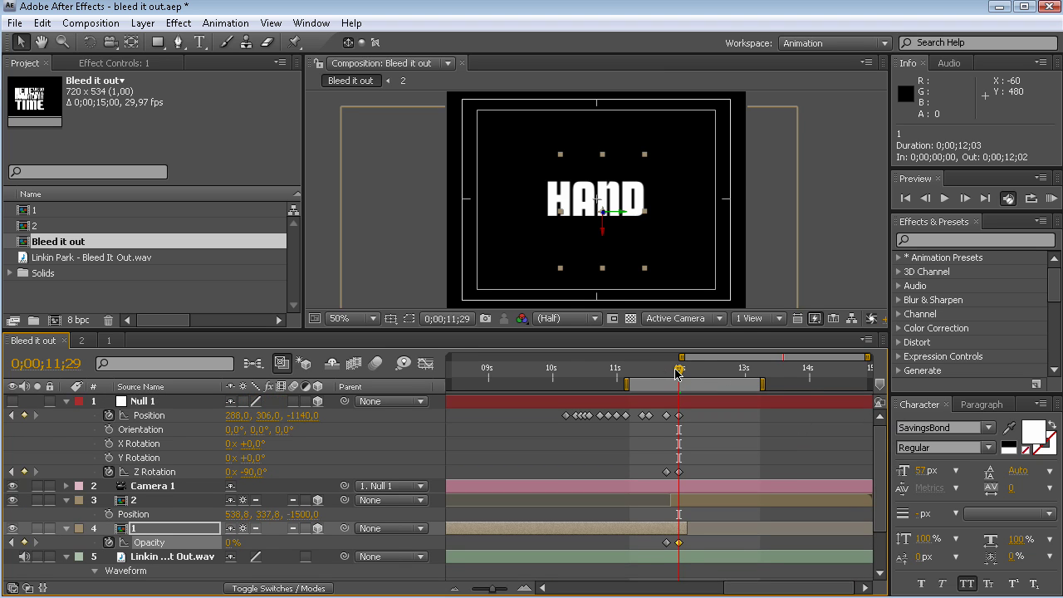
{"action": "left_click_drag", "start_coordinate": [677, 374], "coordinate": [691, 376]}
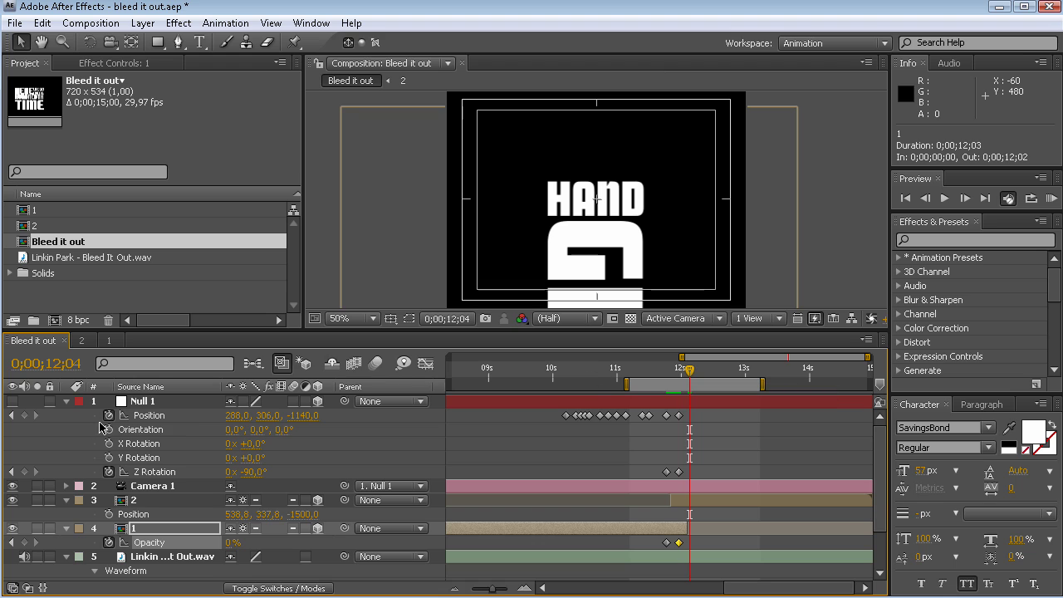
{"action": "left_click", "coordinate": [24, 415]}
{"action": "left_click", "coordinate": [24, 472]}
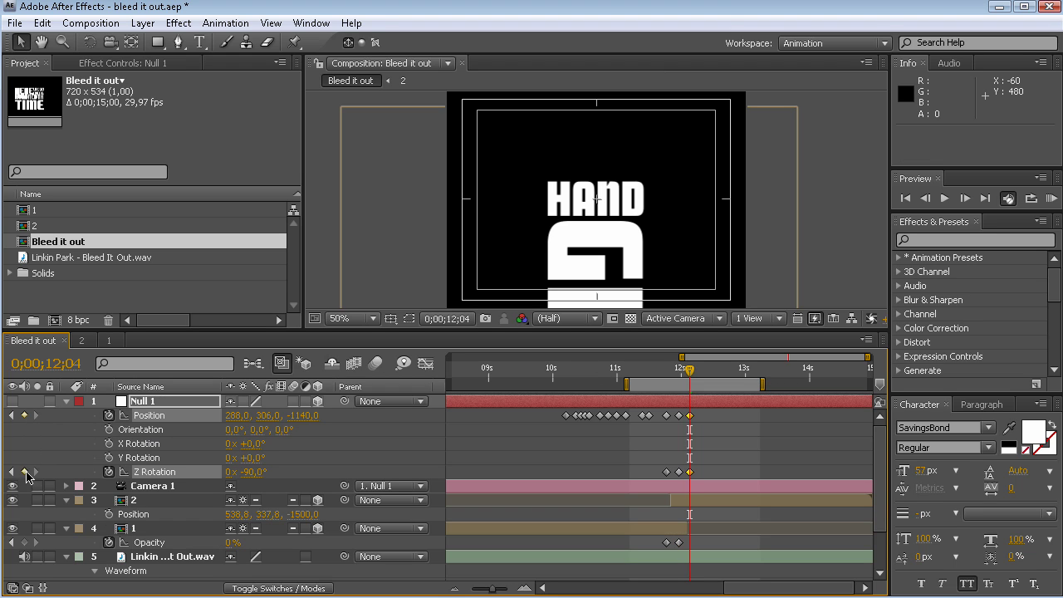
Step: Rotate the null back to a Z Rotation of 0° at 0;00;12;07
{"action": "left_click_drag", "start_coordinate": [689, 371], "coordinate": [696, 371]}
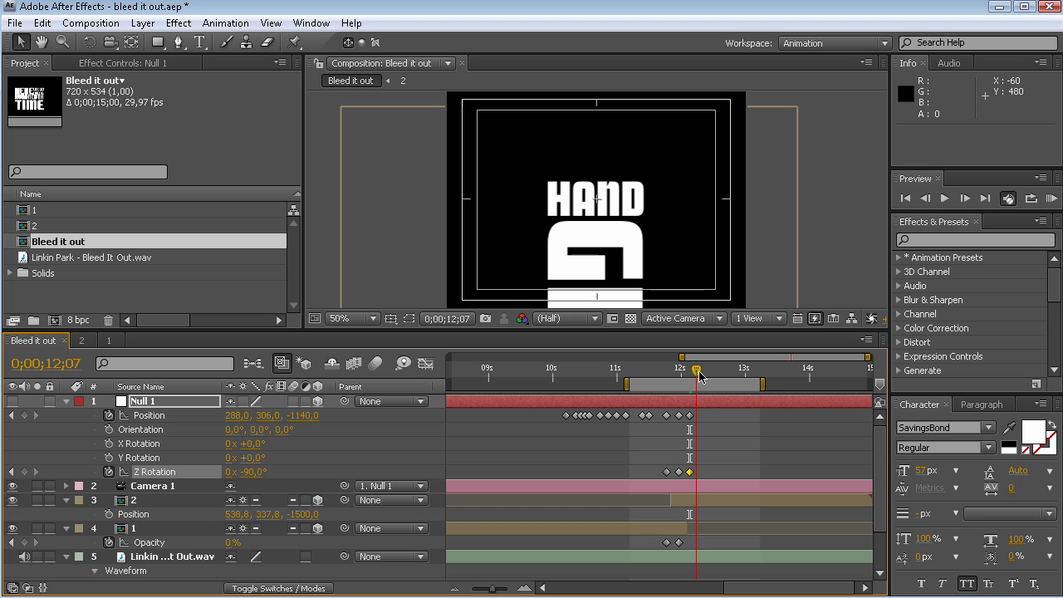
{"action": "left_click_drag", "start_coordinate": [250, 472], "coordinate": [286, 475]}
{"action": "left_click", "coordinate": [253, 472]}
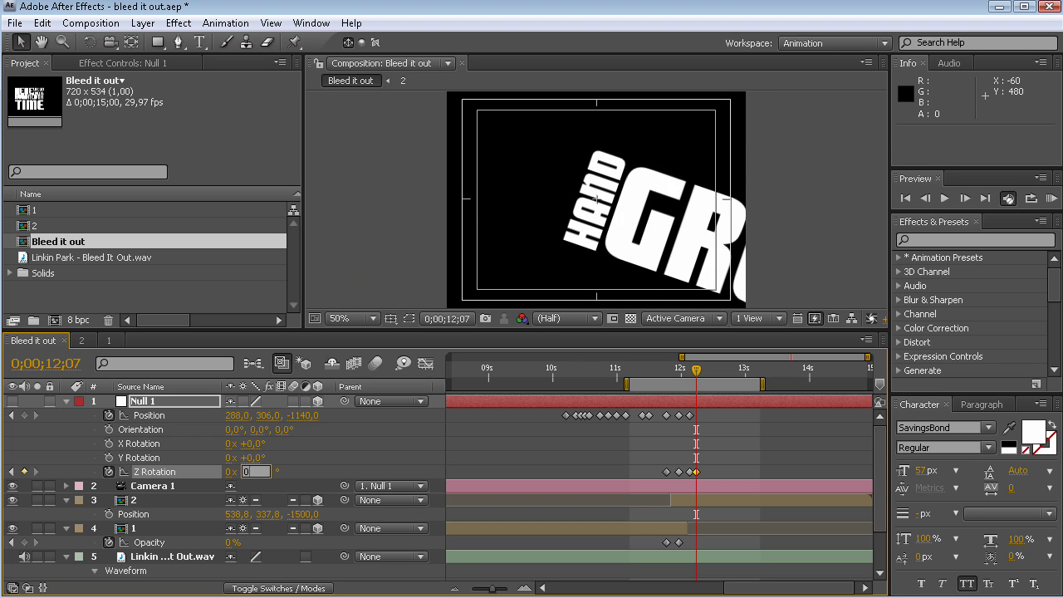
{"action": "type", "text": "0"}
{"action": "key", "text": "Return"}
Step: Frame the words HAND GRENADE by setting the null's position to 550, 314, -1554 at 0;00;12;07
{"action": "left_click_drag", "start_coordinate": [242, 415], "coordinate": [415, 417]}
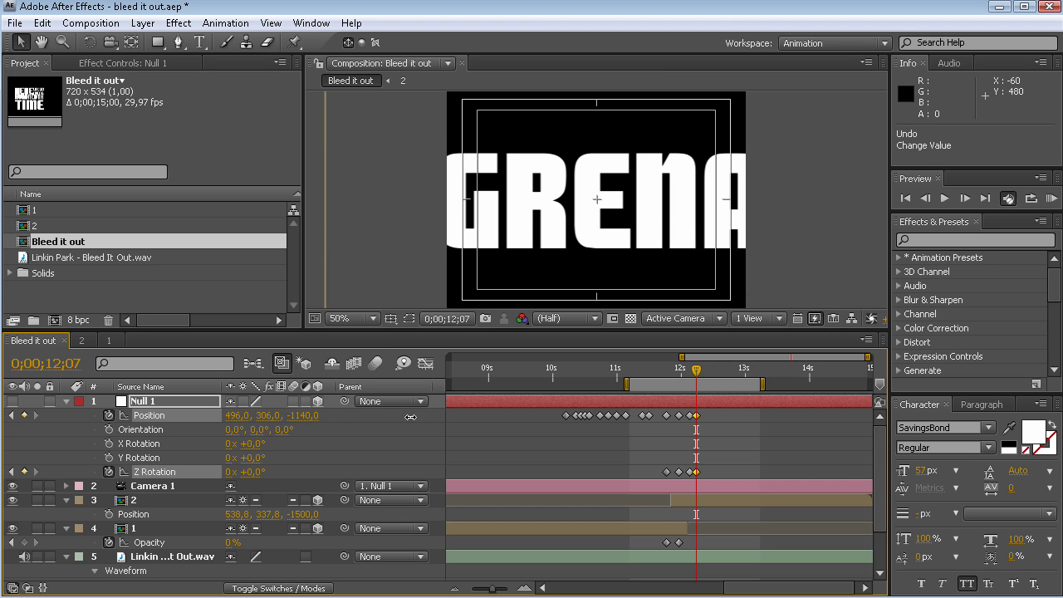
{"action": "left_click_drag", "start_coordinate": [294, 415], "coordinate": [80, 413]}
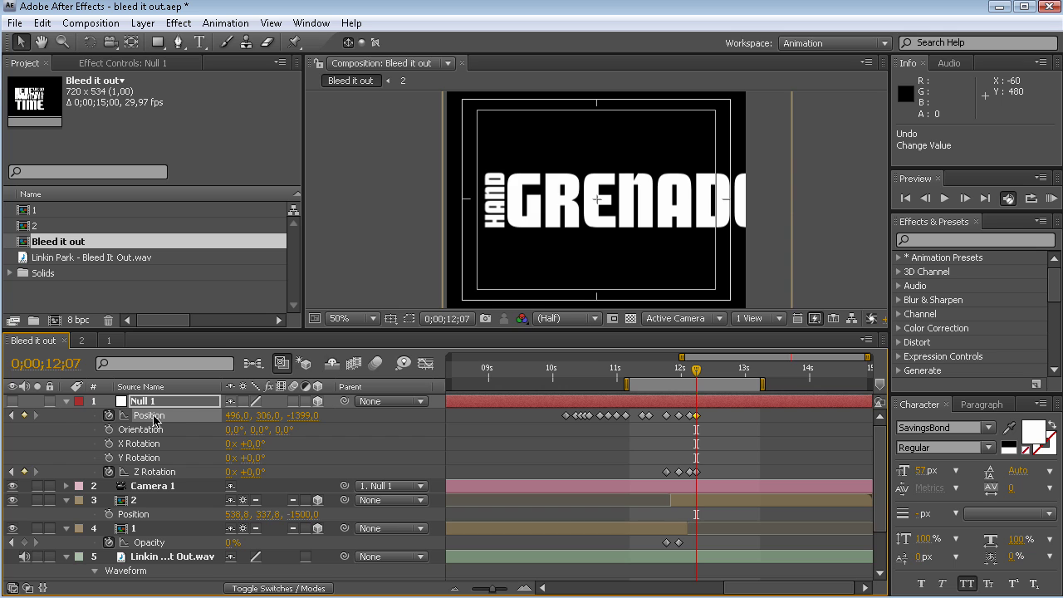
{"action": "left_click_drag", "start_coordinate": [234, 417], "coordinate": [272, 415]}
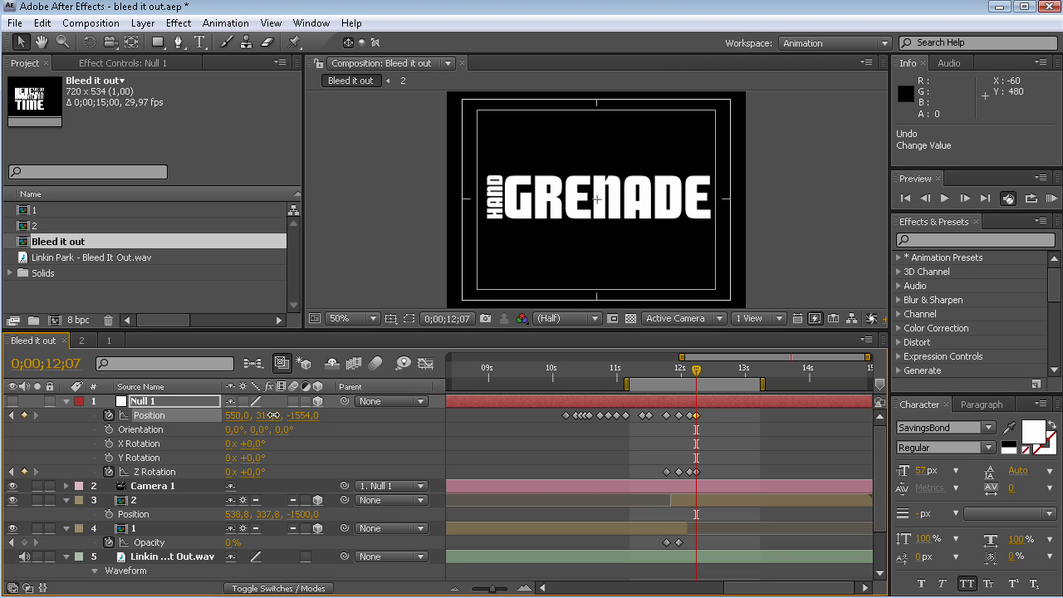
Step: Extend the work area's end to 0;00;13;12 and review the frames between 0;00;12;08 and 0;00;13;08
{"action": "left_click_drag", "start_coordinate": [699, 380], "coordinate": [776, 385]}
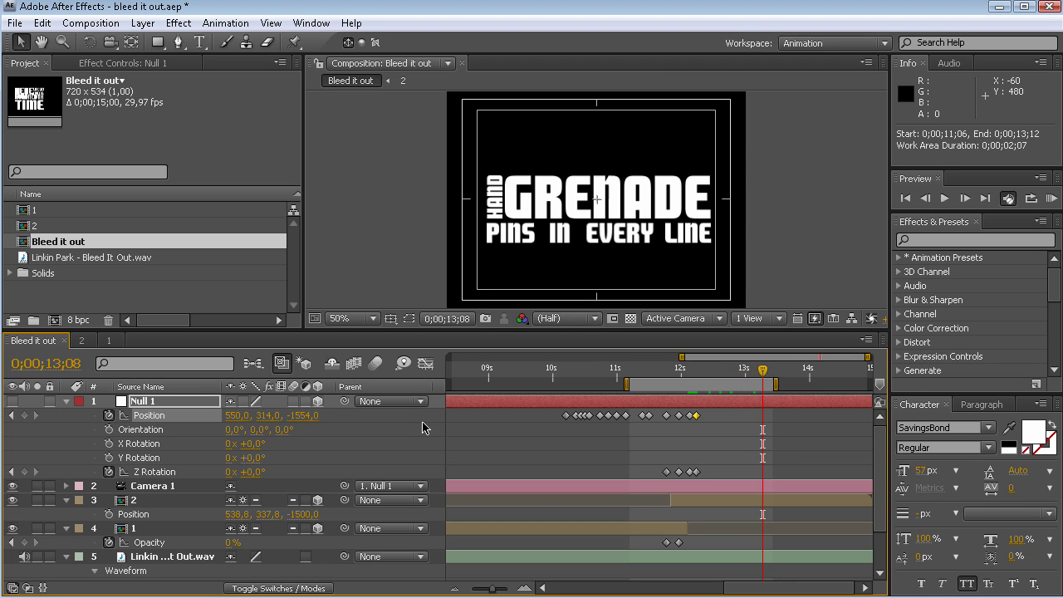
{"action": "left_click_drag", "start_coordinate": [720, 415], "coordinate": [675, 490]}
{"action": "left_click_drag", "start_coordinate": [760, 374], "coordinate": [697, 374]}
{"action": "left_click", "coordinate": [714, 420]}
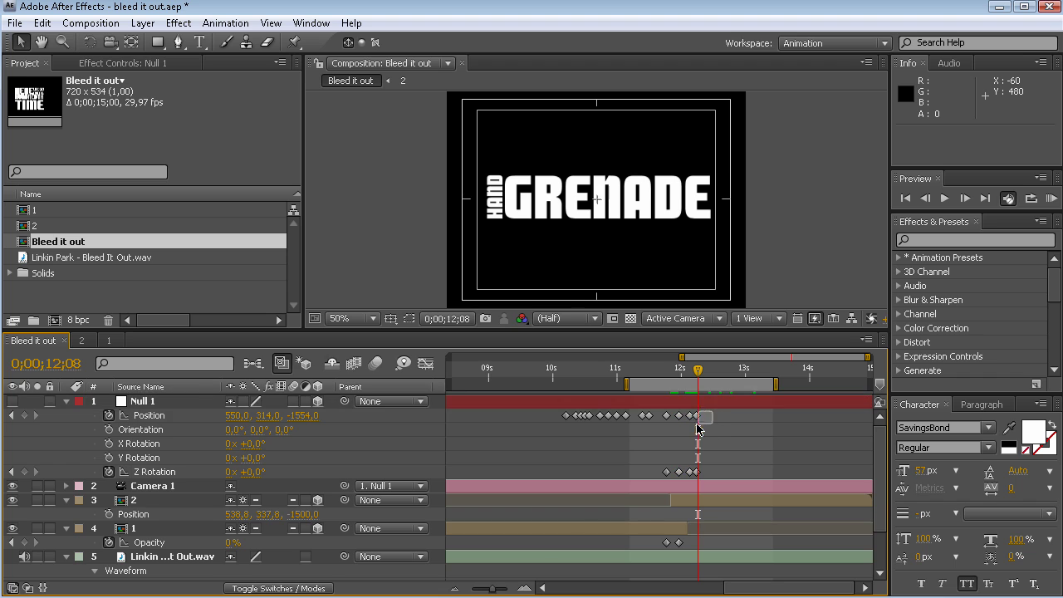
{"action": "left_click_drag", "start_coordinate": [697, 427], "coordinate": [698, 427]}
Step: Set the null's Z position to -1604 at 0;00;13;10
{"action": "left_click_drag", "start_coordinate": [700, 375], "coordinate": [769, 377]}
{"action": "key", "text": "n"}
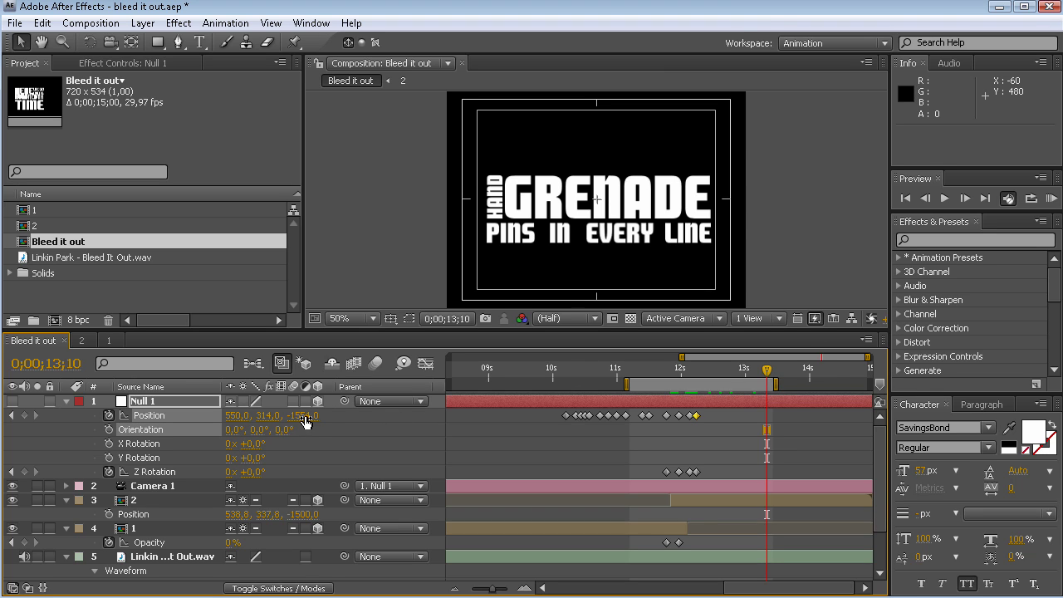
{"action": "left_click_drag", "start_coordinate": [305, 421], "coordinate": [267, 423]}
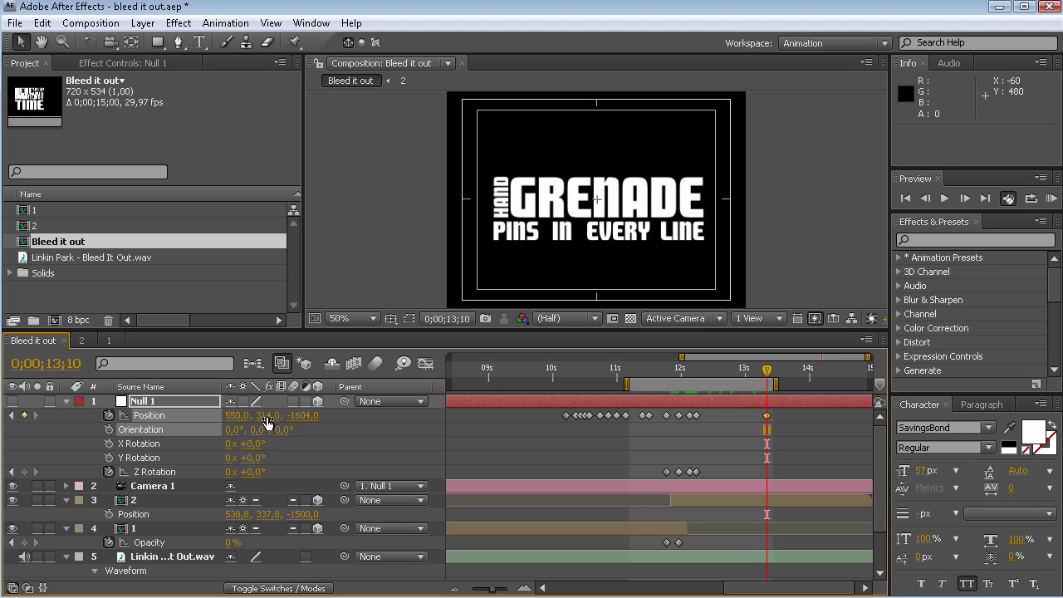
Step: Adjust the null's Y position to 360 with its 0;00;12;07 and 0;00;13;10 keyframes selected, undoing the last value change
{"action": "left_click", "coordinate": [696, 415]}
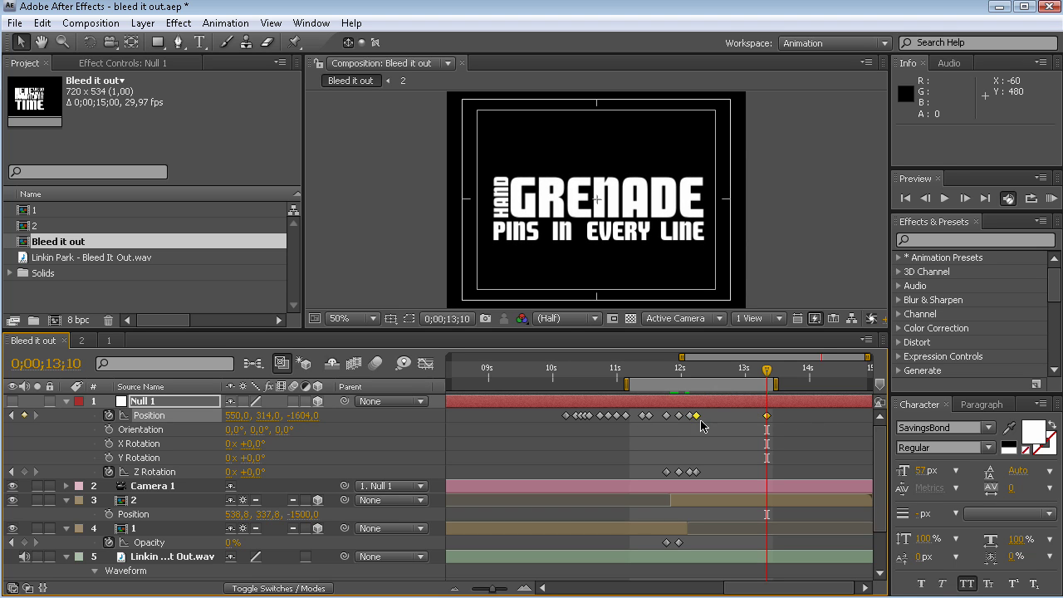
{"action": "mouse_move", "coordinate": [269, 416]}
{"action": "left_mouse_down"}
{"action": "mouse_move", "coordinate": [313, 416]}
{"action": "mouse_move", "coordinate": [254, 415]}
{"action": "left_mouse_up"}
{"action": "left_click", "coordinate": [761, 412]}
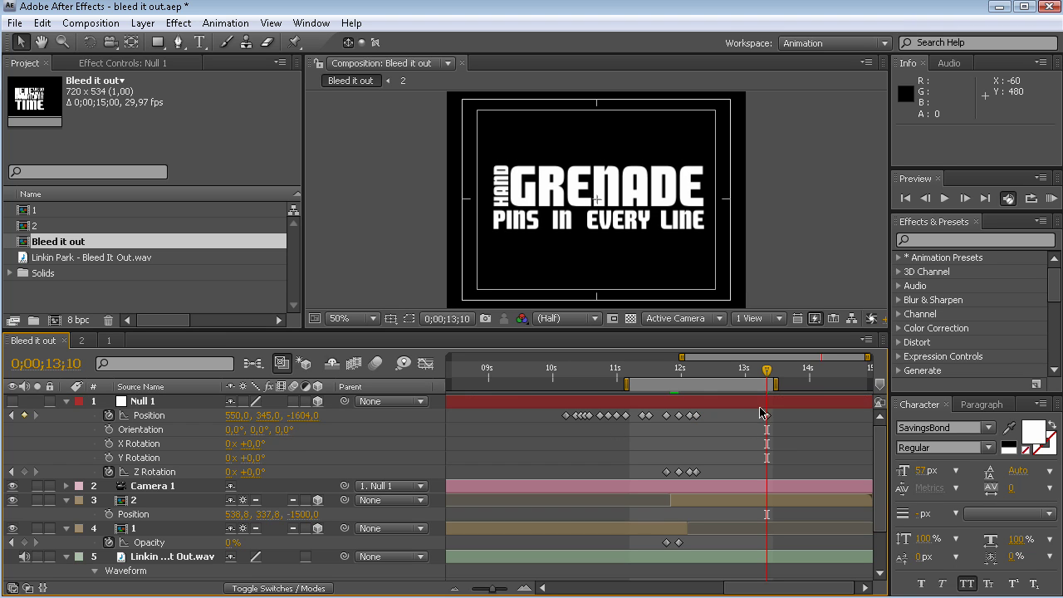
{"action": "mouse_move", "coordinate": [765, 371]}
{"action": "left_mouse_down"}
{"action": "mouse_move", "coordinate": [678, 375]}
{"action": "mouse_move", "coordinate": [776, 384]}
{"action": "left_mouse_up"}
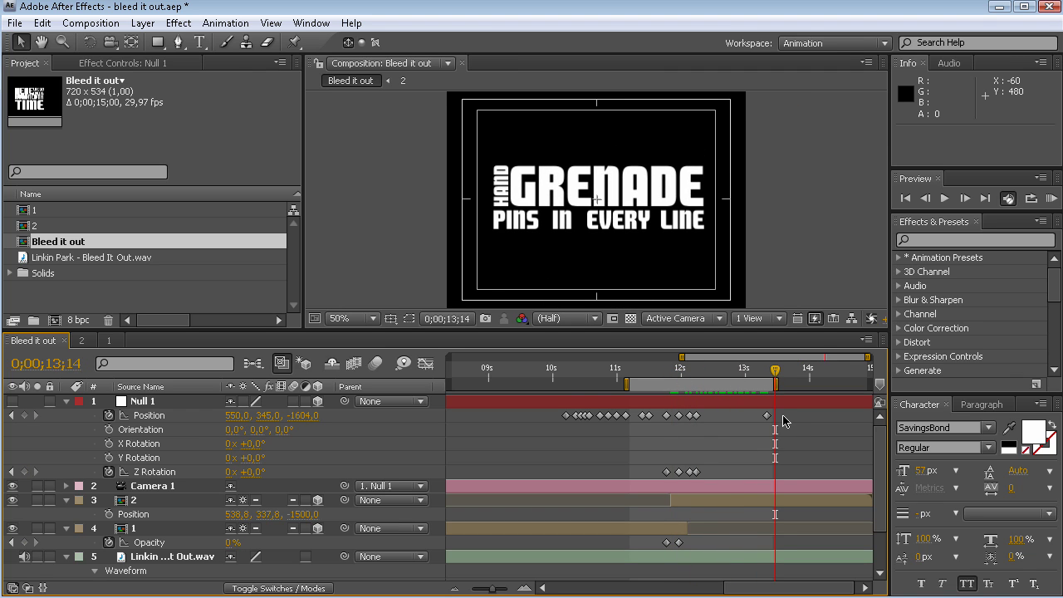
{"action": "key", "text": "ctrl+z"}
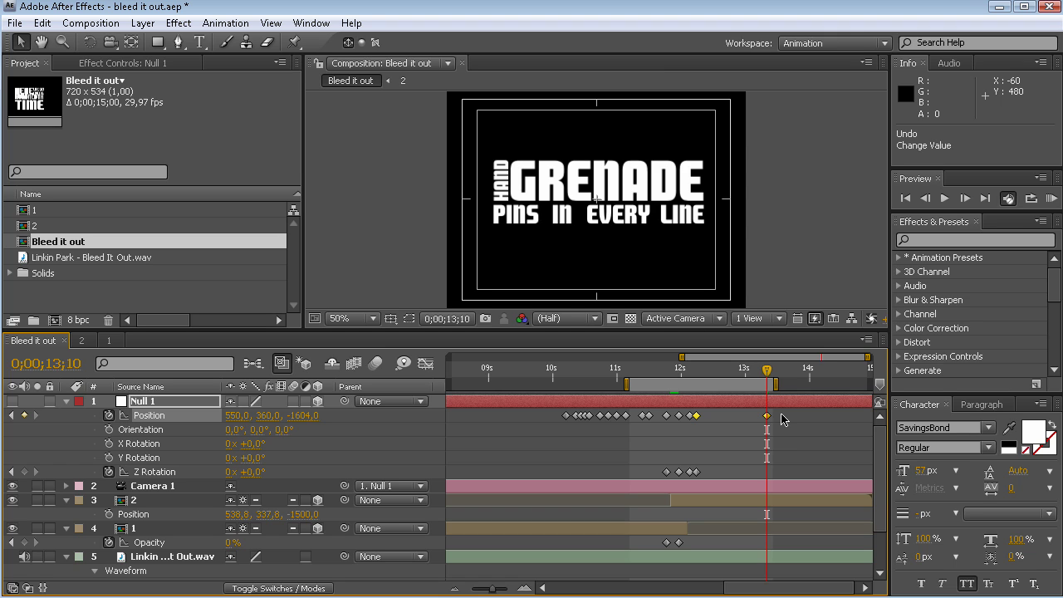
Step: Set the spatial interpolation of the two selected null position keyframes to Linear
{"action": "left_click", "coordinate": [849, 551]}
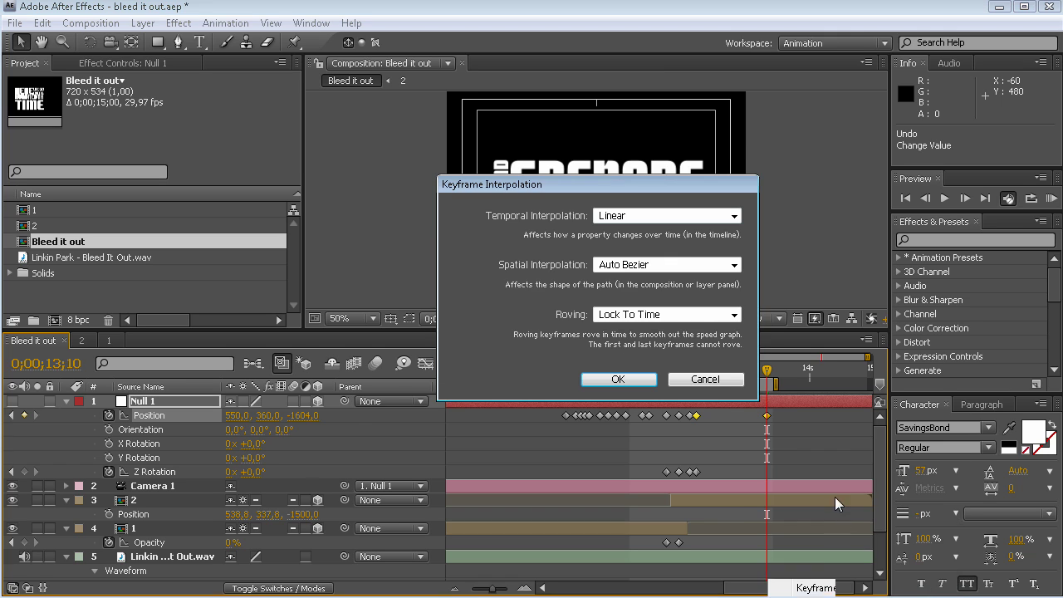
{"action": "left_click", "coordinate": [667, 264]}
{"action": "left_click", "coordinate": [617, 299]}
{"action": "left_click", "coordinate": [617, 380]}
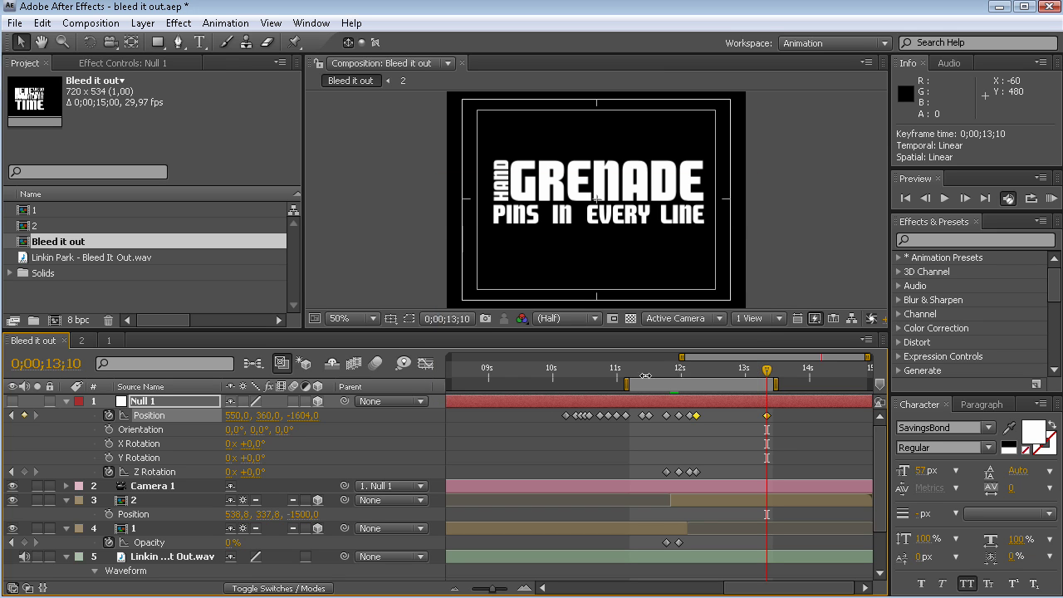
Step: Set the work area to 0;00;10;03–0;00;13;19 and keyframe the null's Z position at -656 at 0;00;13;13
{"action": "left_click_drag", "start_coordinate": [768, 371], "coordinate": [791, 383]}
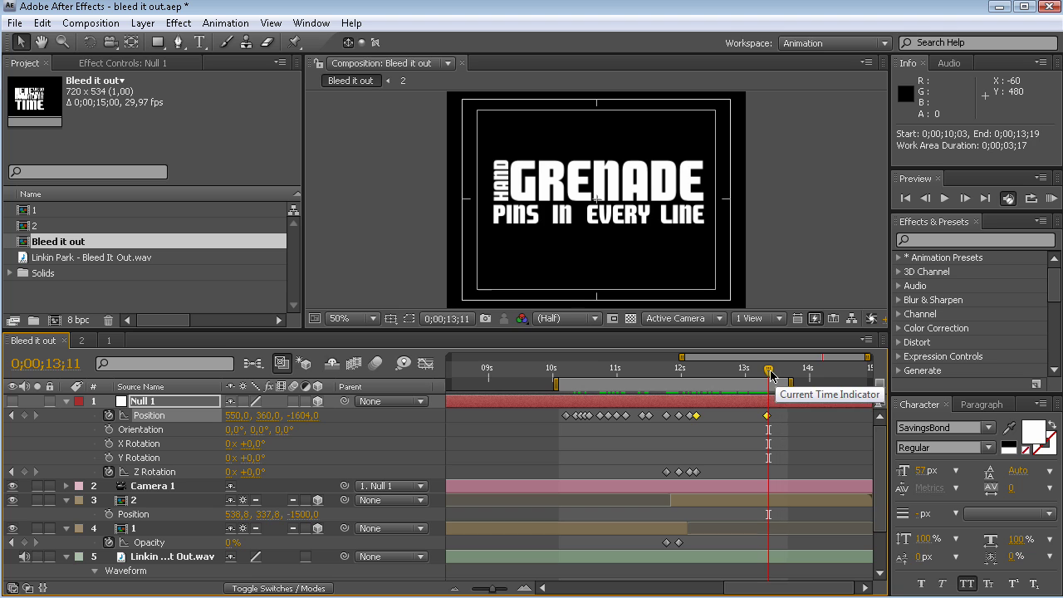
{"action": "left_click", "coordinate": [772, 422]}
{"action": "left_click_drag", "start_coordinate": [313, 422], "coordinate": [398, 443]}
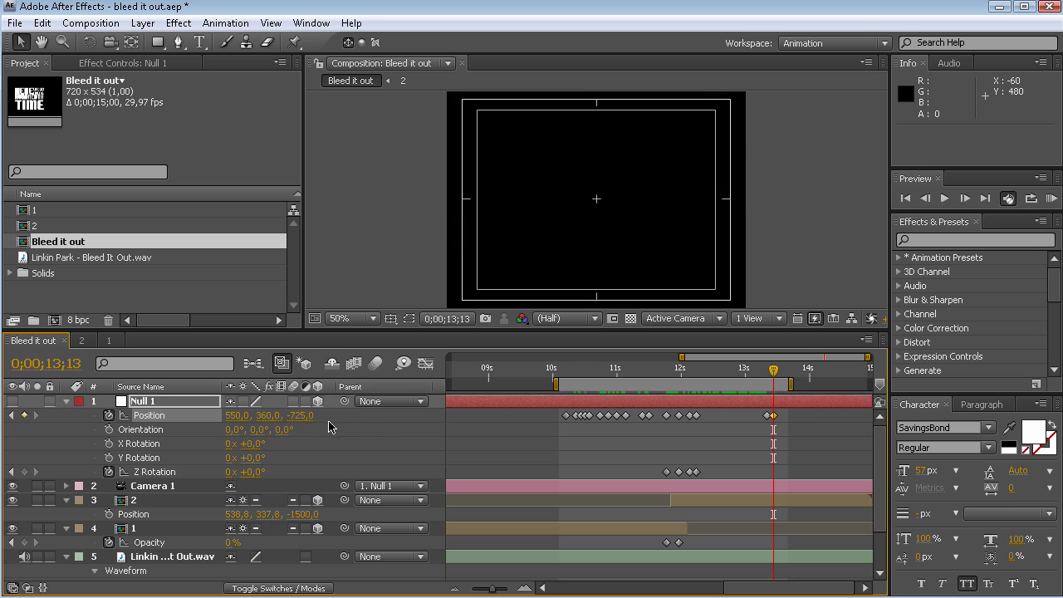
Step: RAM preview the work area and switch on motion blur for the composition
{"action": "left_click", "coordinate": [1054, 202]}
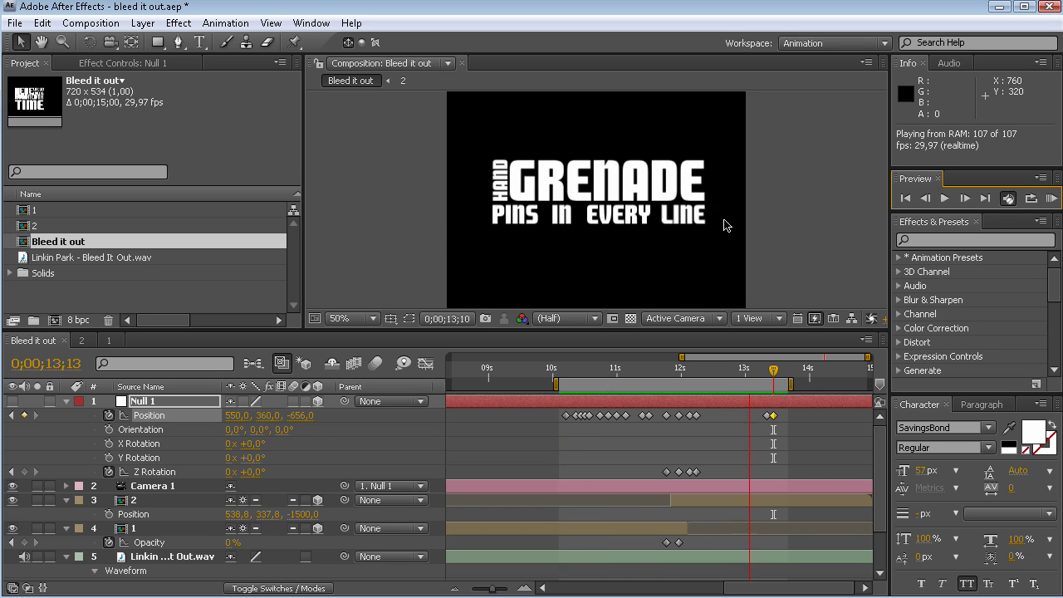
{"action": "left_click", "coordinate": [448, 409]}
{"action": "left_click", "coordinate": [378, 367]}
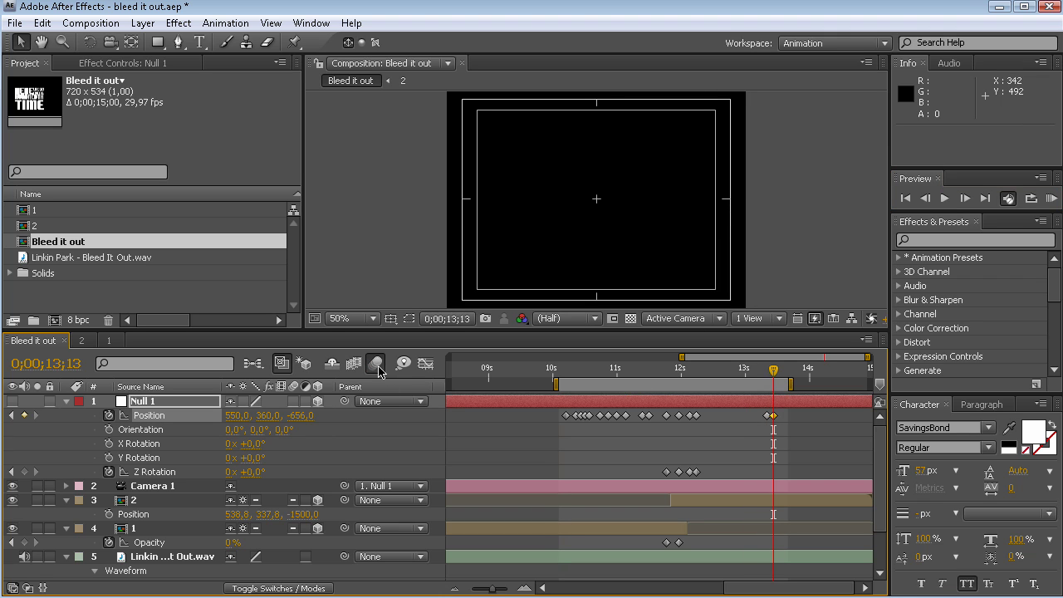
Step: Move the null's Position and Z Rotation keyframes from 0;00;12;07 to 0;00;12;09
{"action": "left_click_drag", "start_coordinate": [772, 380], "coordinate": [690, 387]}
{"action": "left_click_drag", "start_coordinate": [493, 592], "coordinate": [503, 591]}
{"action": "left_click", "coordinate": [657, 376]}
{"action": "mouse_move", "coordinate": [657, 376]}
{"action": "left_mouse_down"}
{"action": "mouse_move", "coordinate": [638, 376]}
{"action": "mouse_move", "coordinate": [681, 375]}
{"action": "mouse_move", "coordinate": [660, 376]}
{"action": "left_mouse_up"}
{"action": "left_click_drag", "start_coordinate": [650, 414], "coordinate": [665, 474]}
{"action": "left_click_drag", "start_coordinate": [704, 420], "coordinate": [698, 473]}
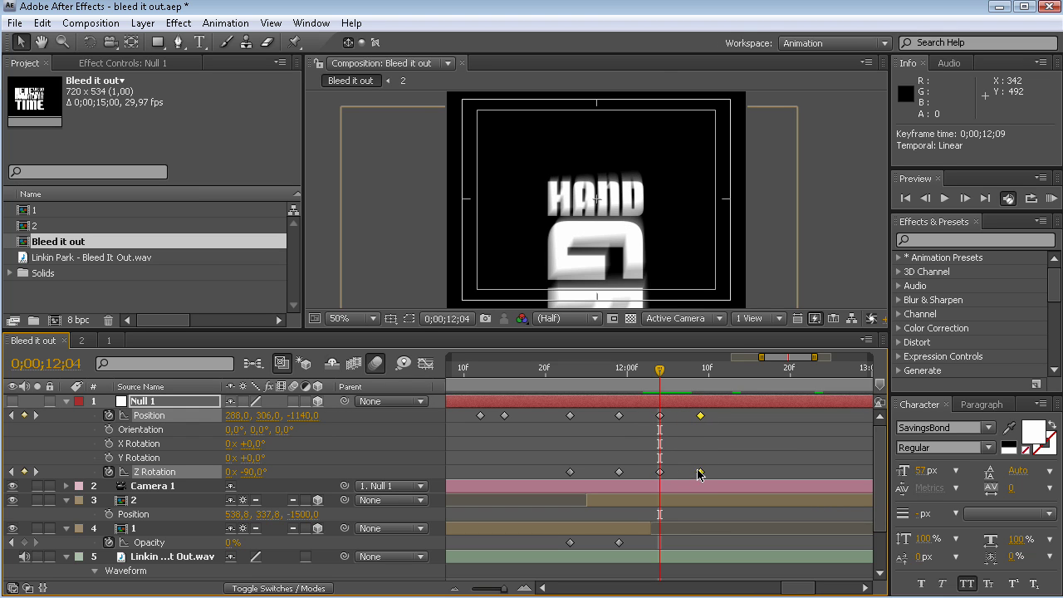
Step: Save the project and RAM preview the motion-blurred work area, the second time with audio
{"action": "left_click", "coordinate": [1051, 199]}
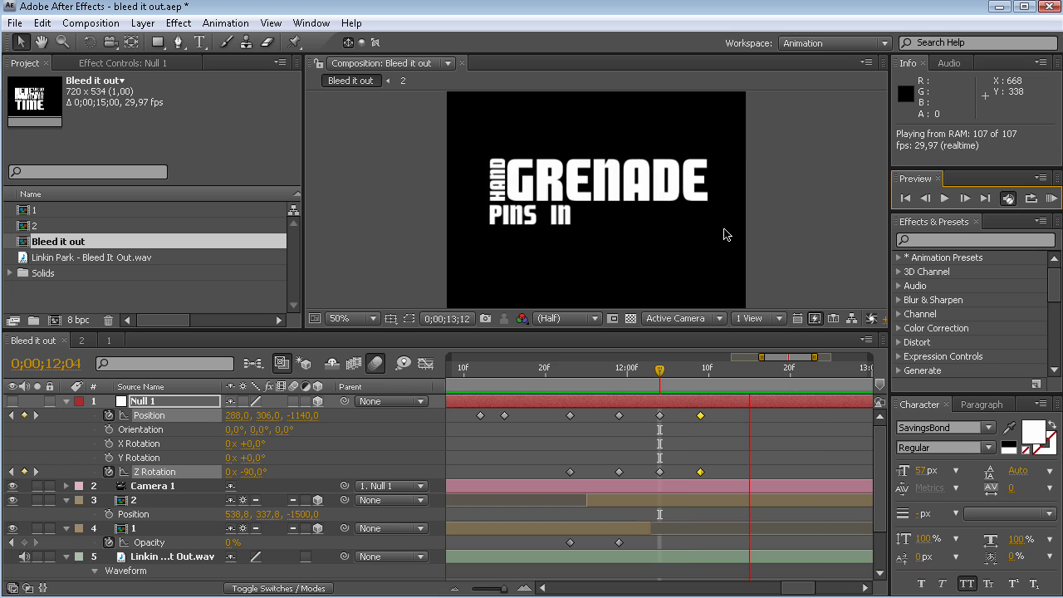
{"action": "key", "text": "space"}
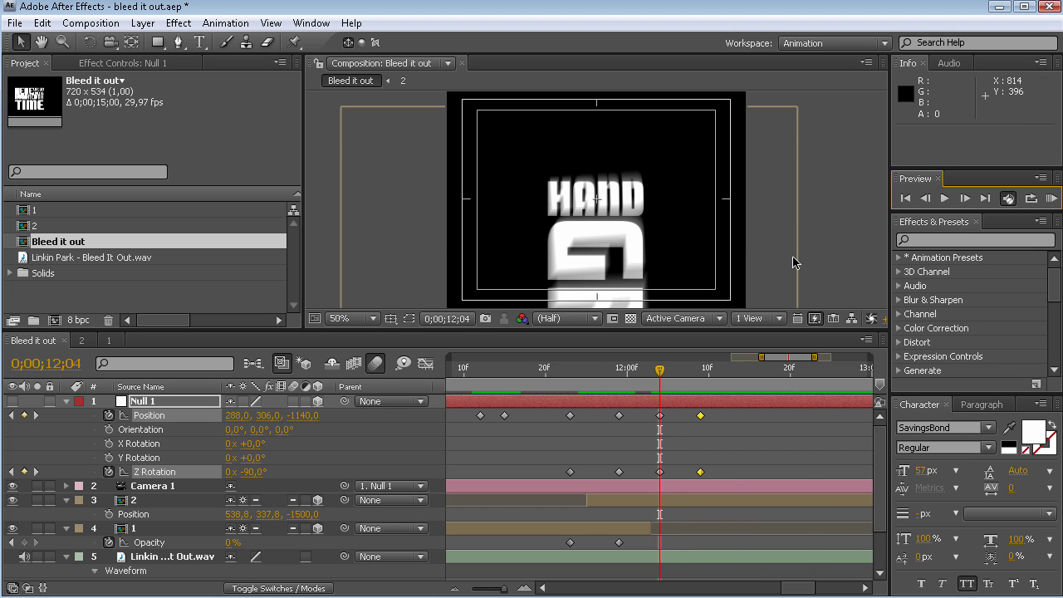
{"action": "key", "text": "minus"}
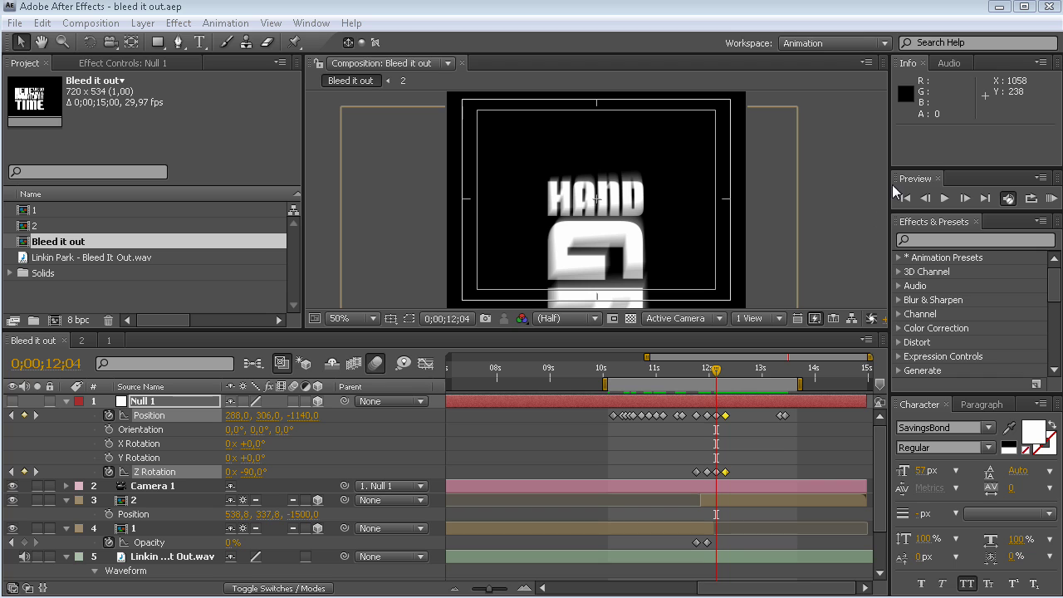
{"action": "left_click", "coordinate": [1050, 199]}
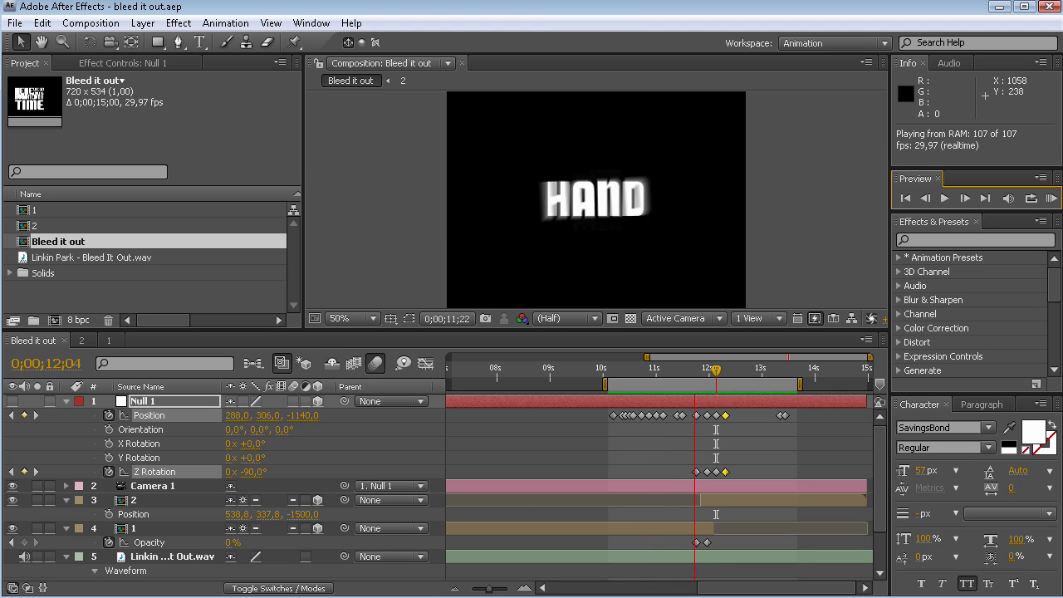
{"action": "left_click", "coordinate": [718, 149]}
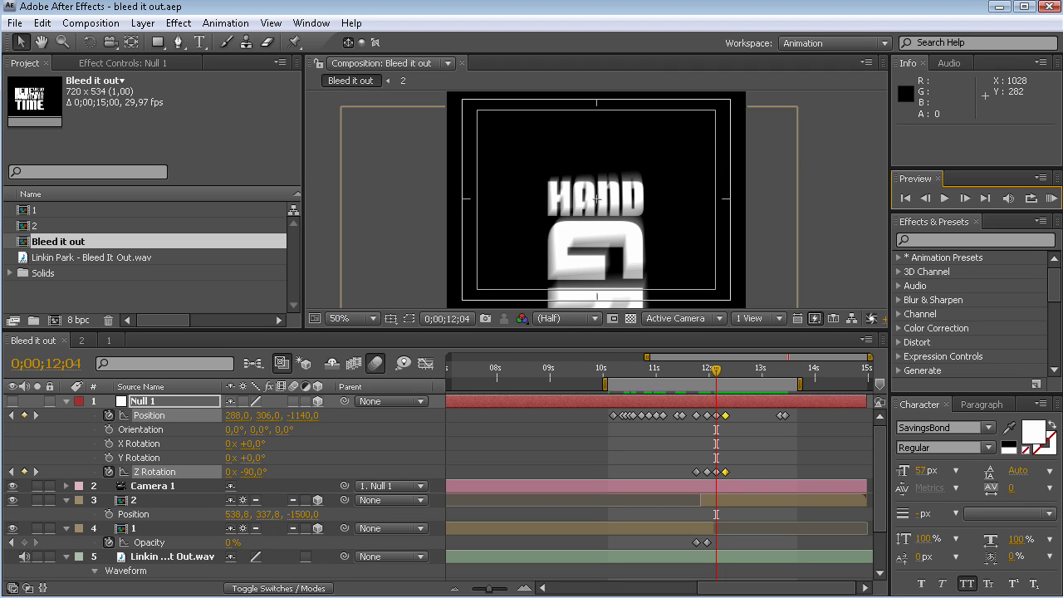